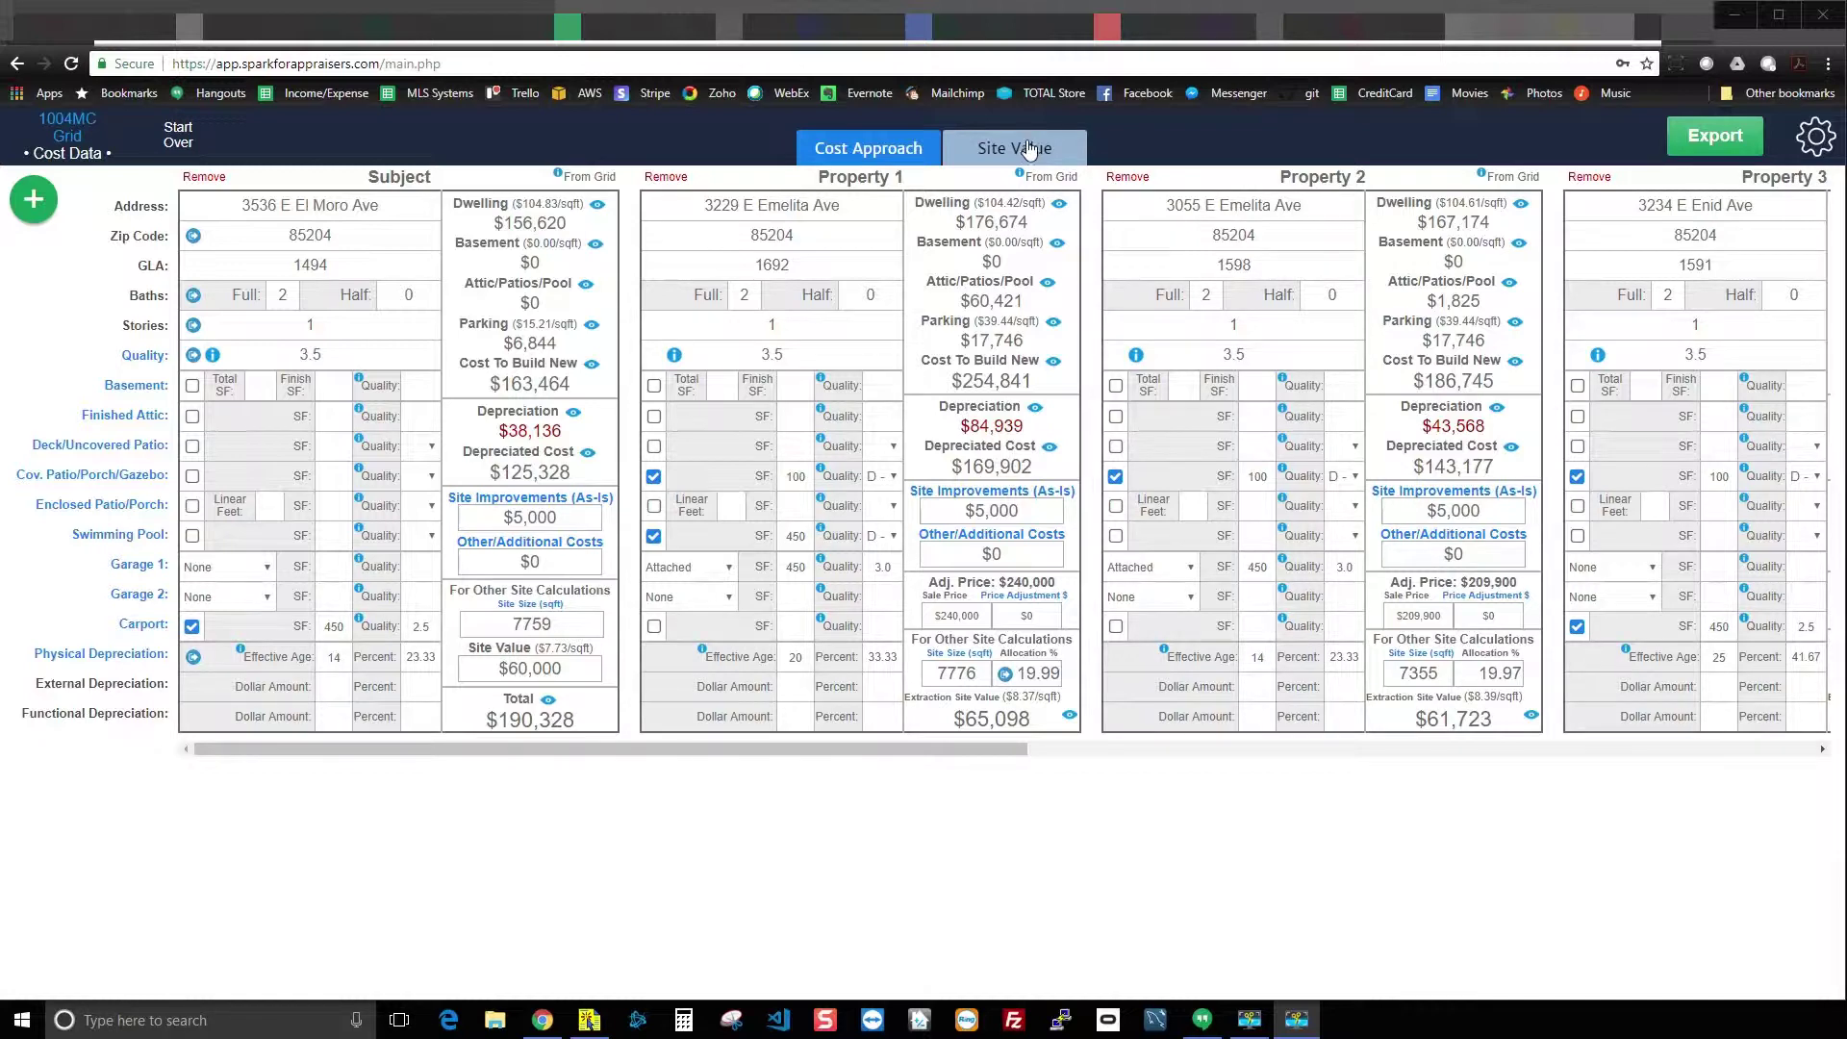
Review the property's sales grid and 1004MC data, along with the grid, cost and market conditions export settings.
{"action": "left_click", "coordinate": [67, 135]}
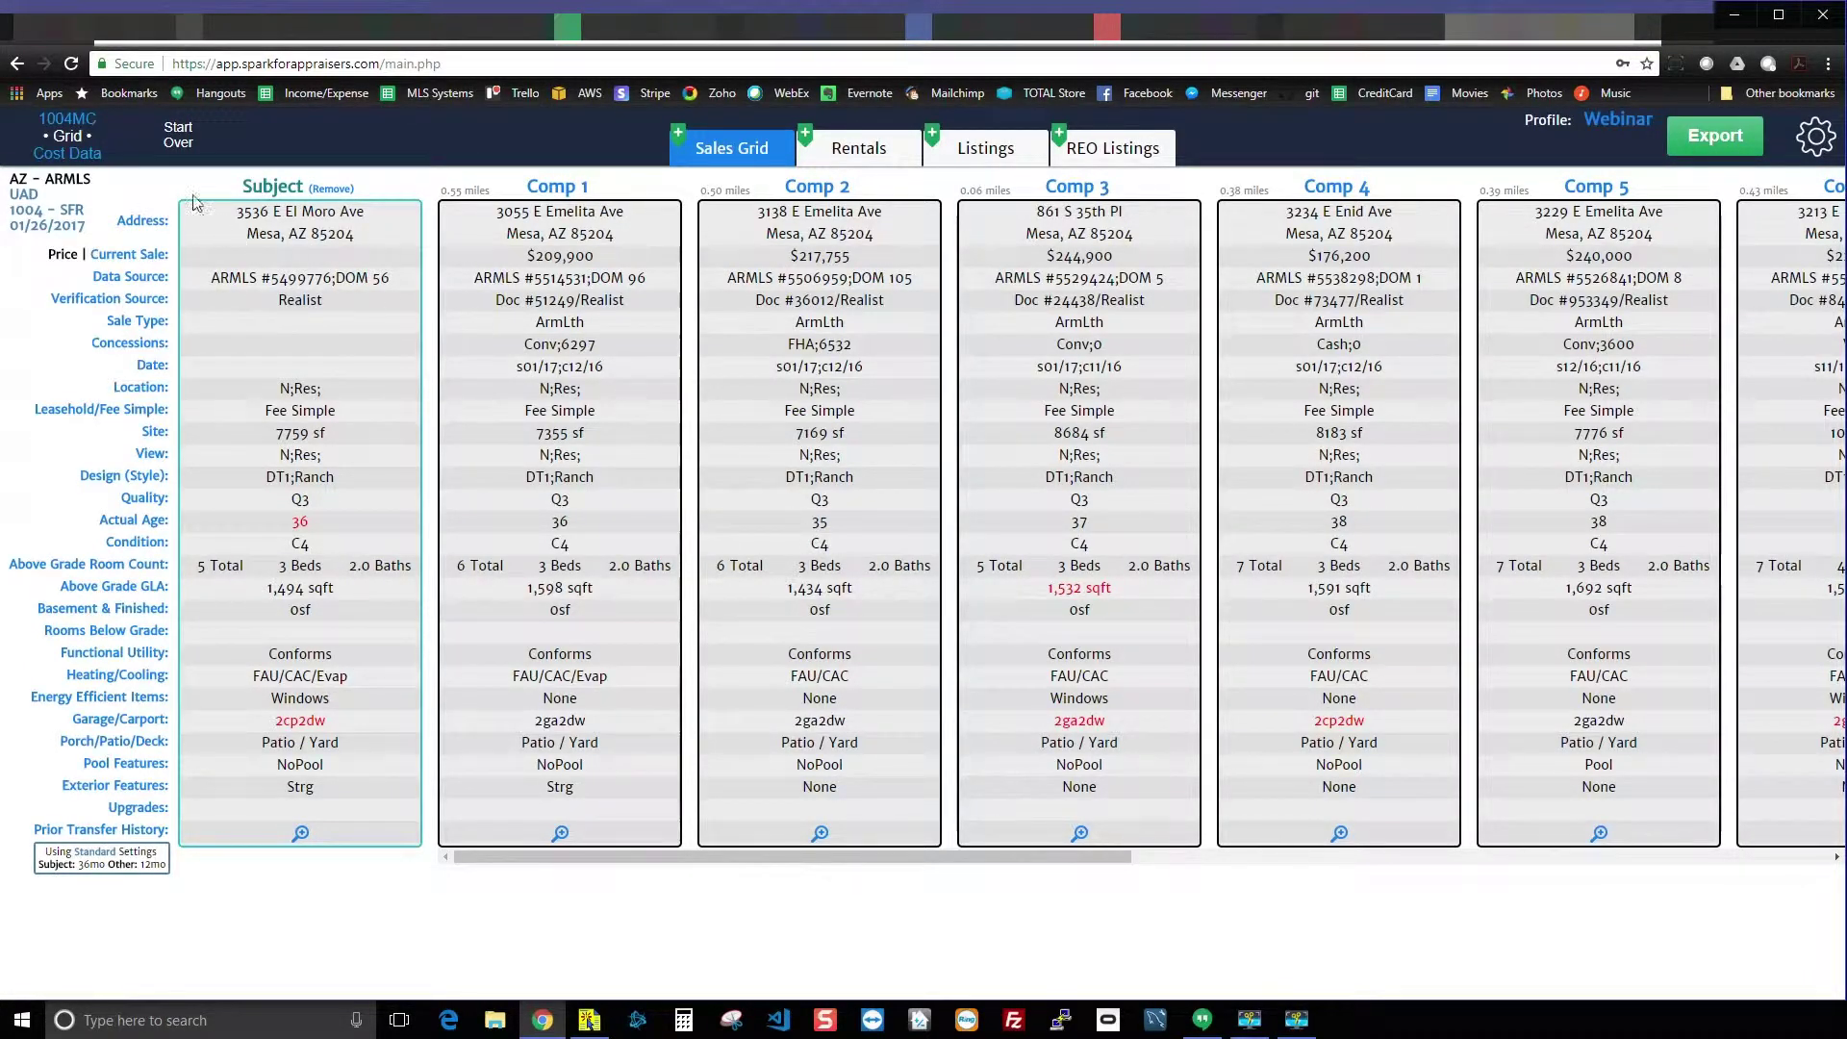
{"action": "left_click", "coordinate": [71, 122]}
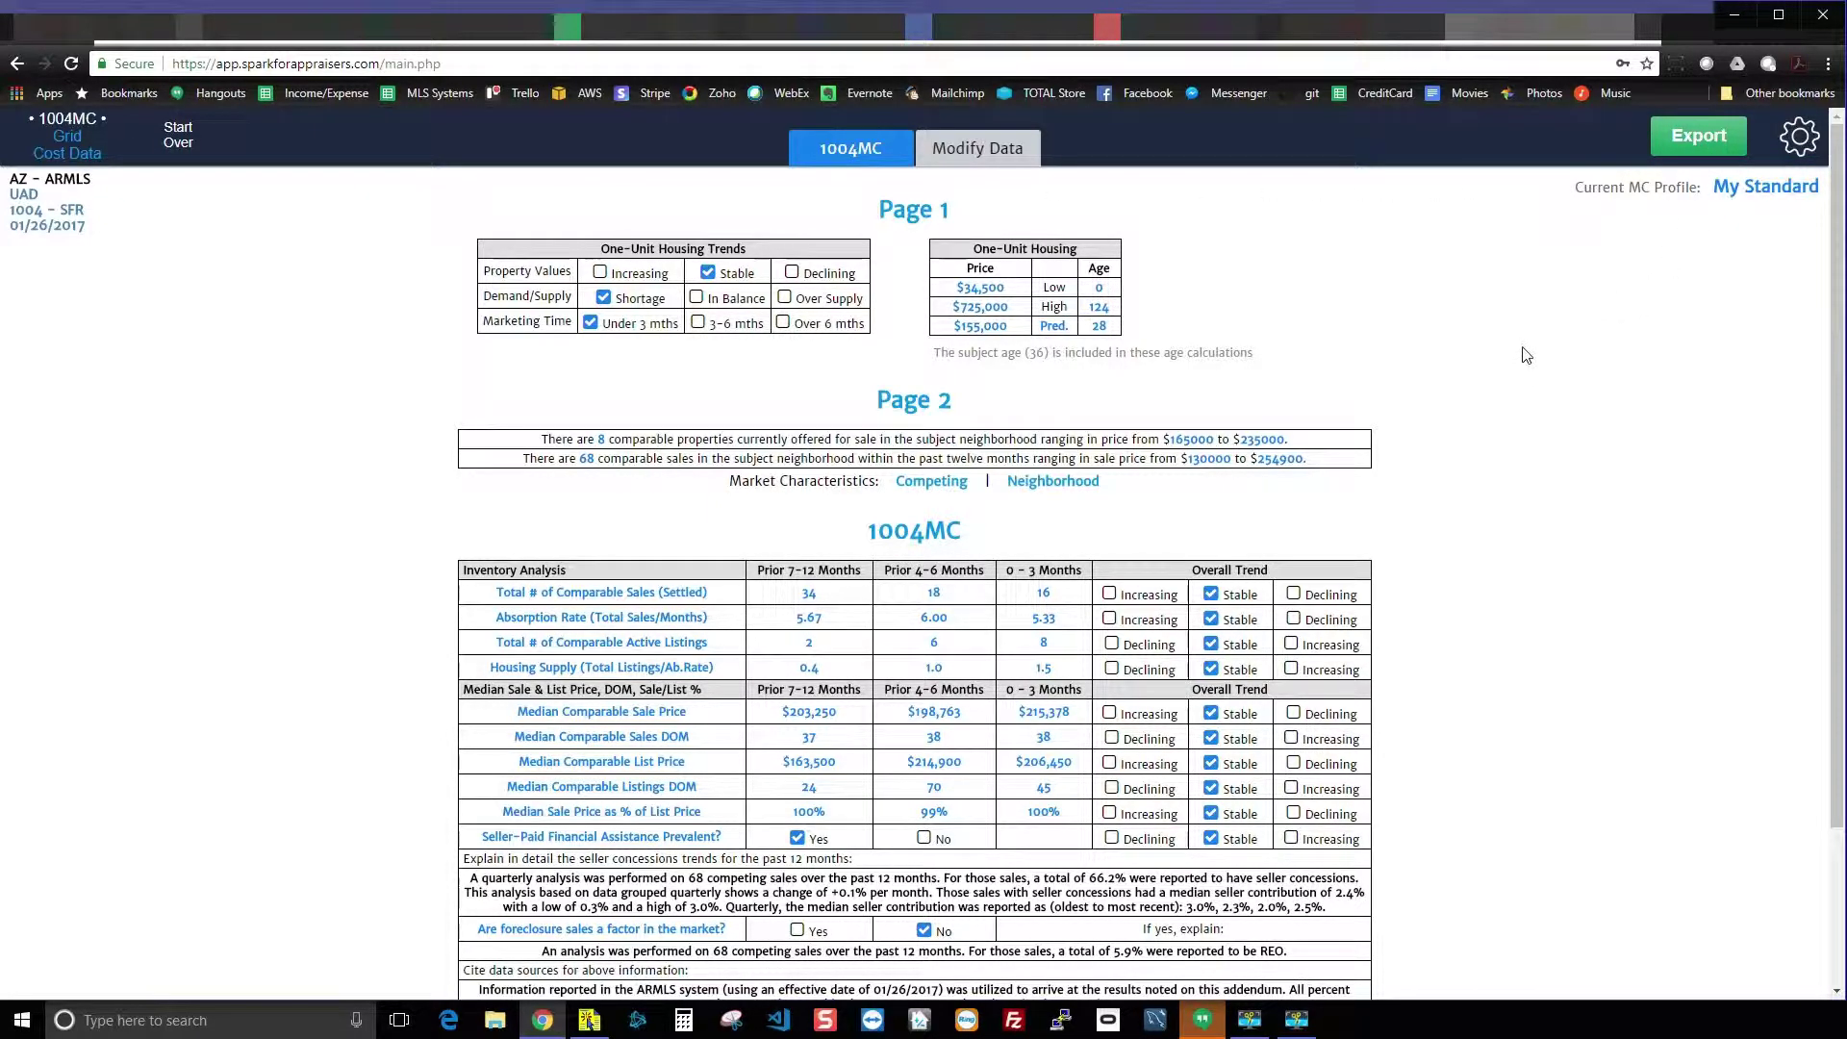
{"action": "left_click", "coordinate": [1707, 138]}
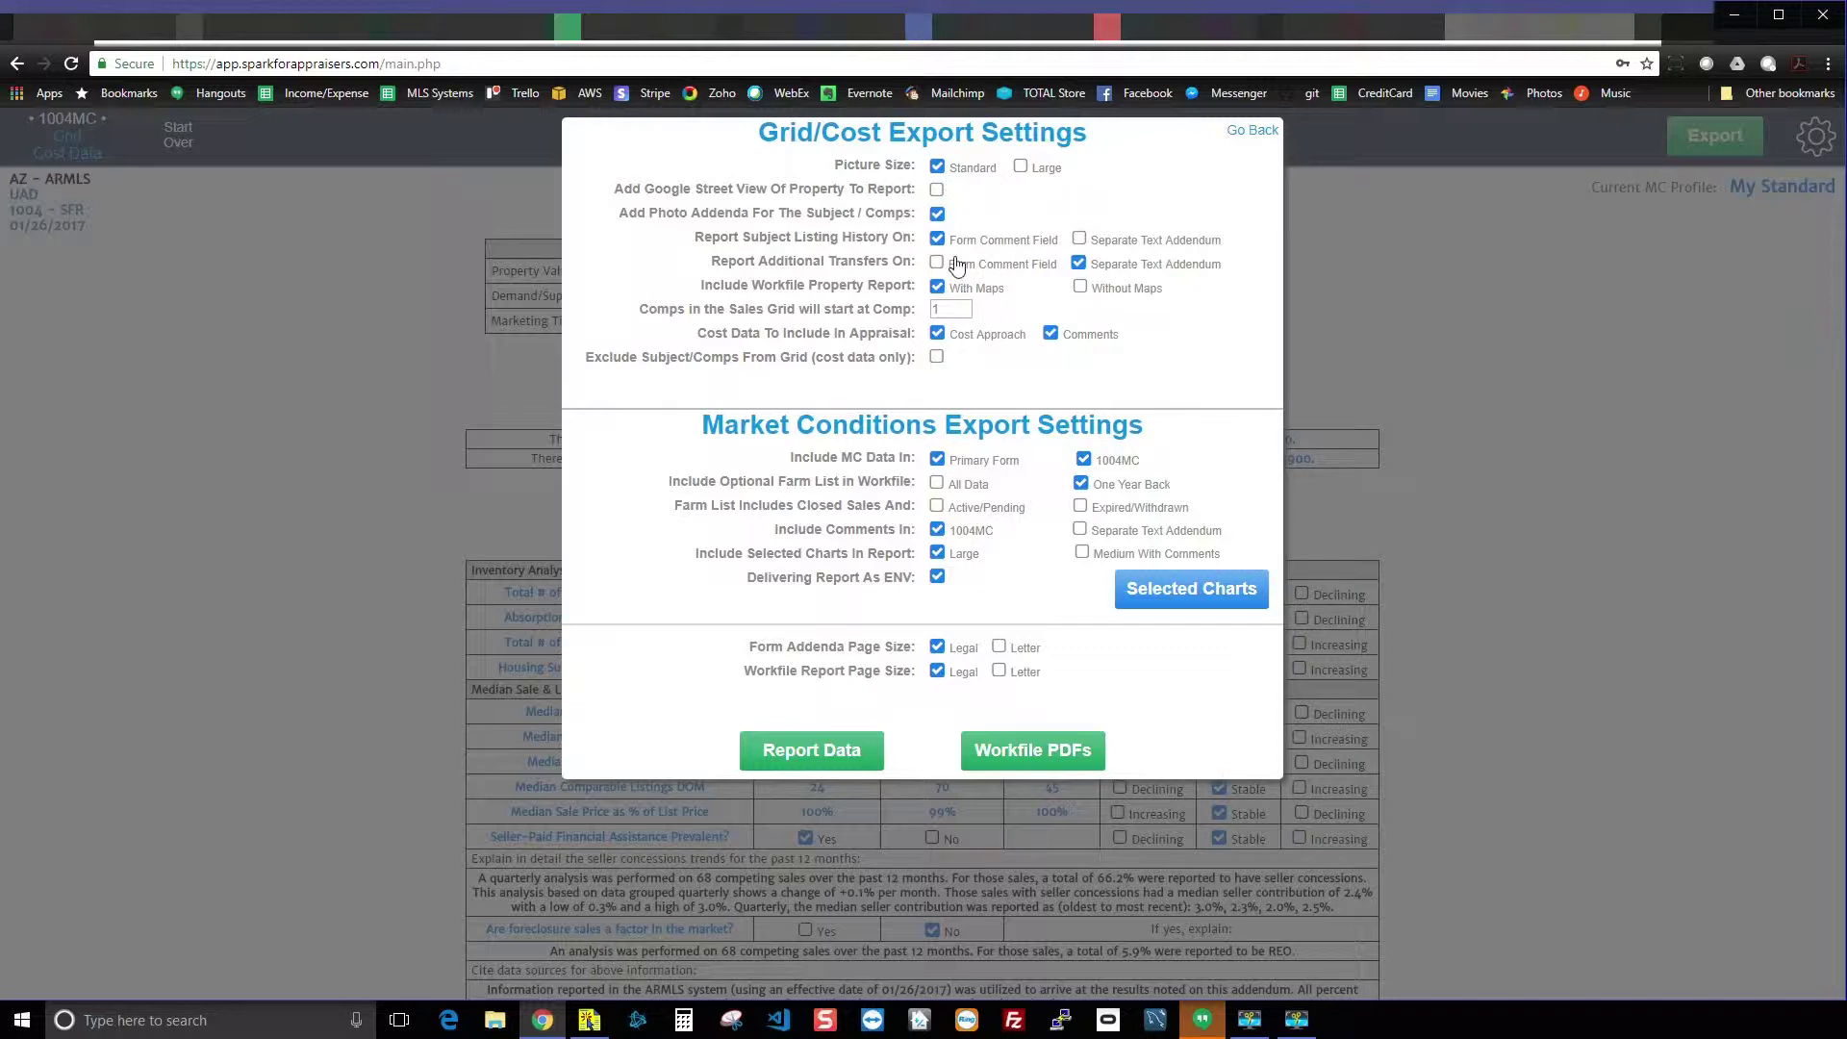
{"action": "left_click", "coordinate": [1256, 134]}
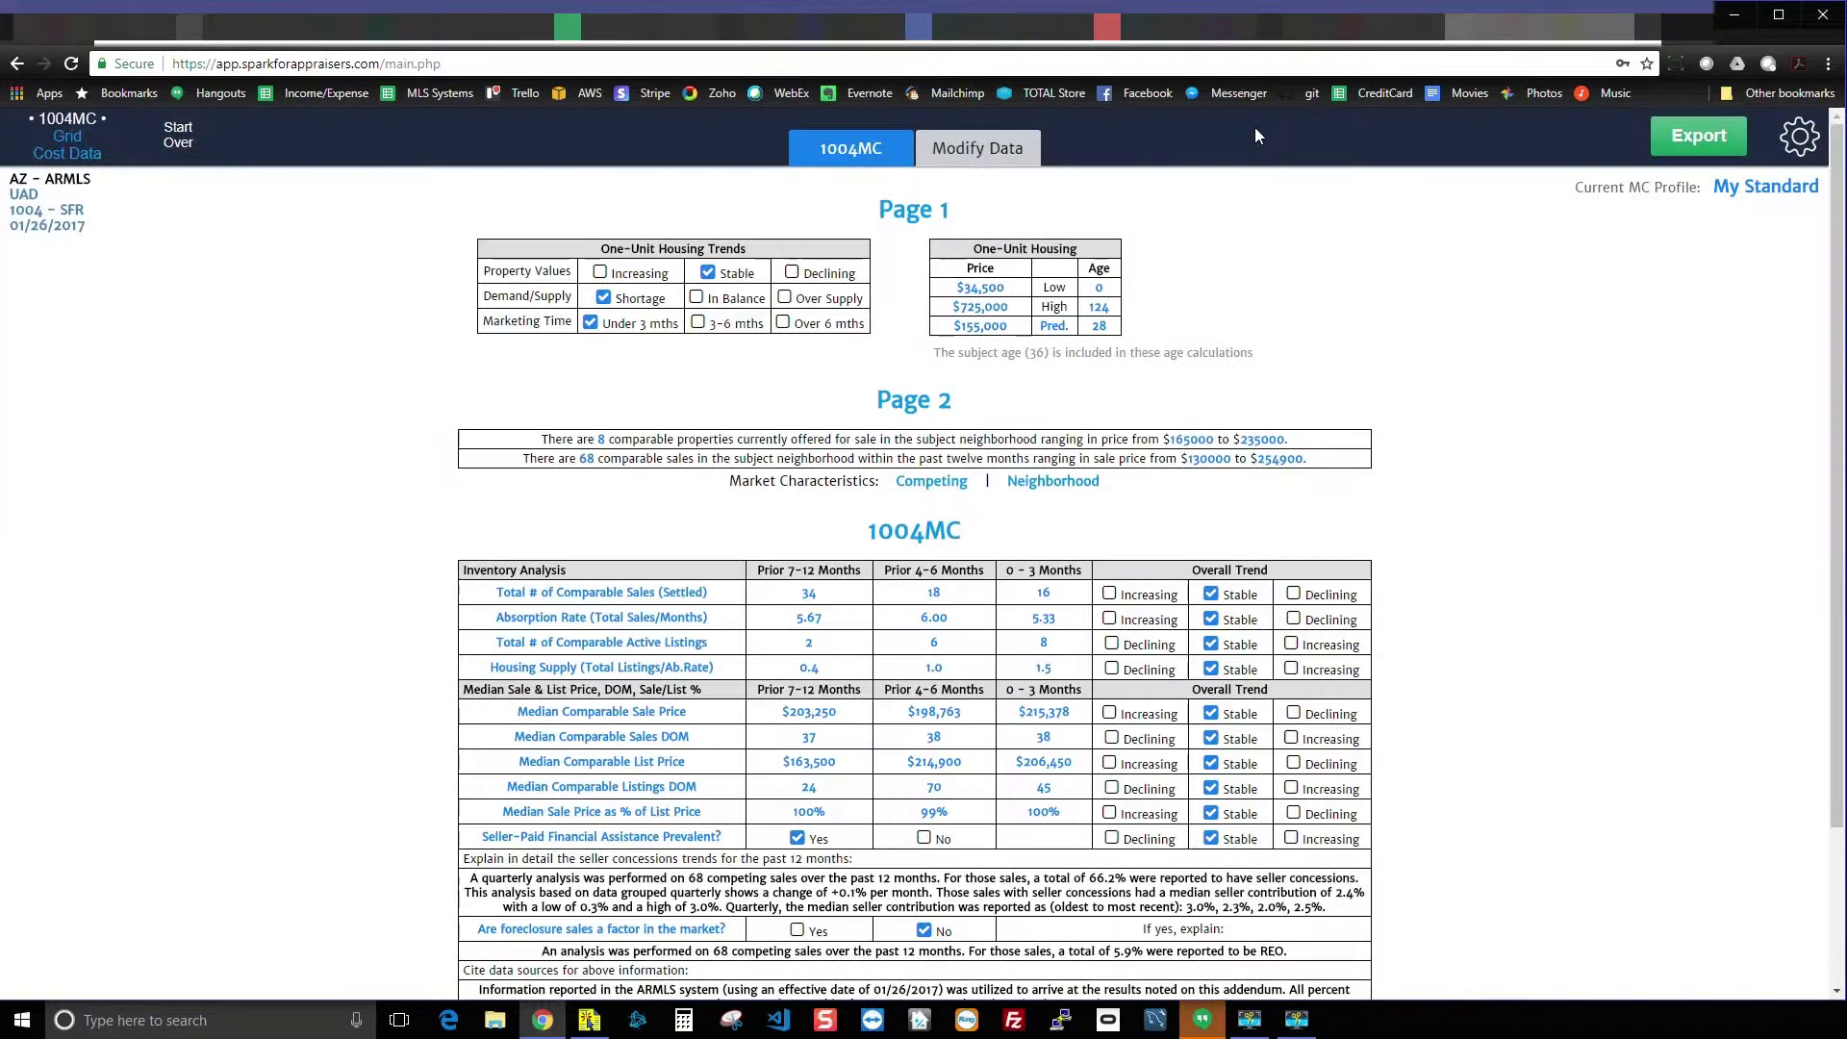
Open the report data export and read how the Merge and Replace methods load data into a report.
{"action": "left_click", "coordinate": [1713, 137]}
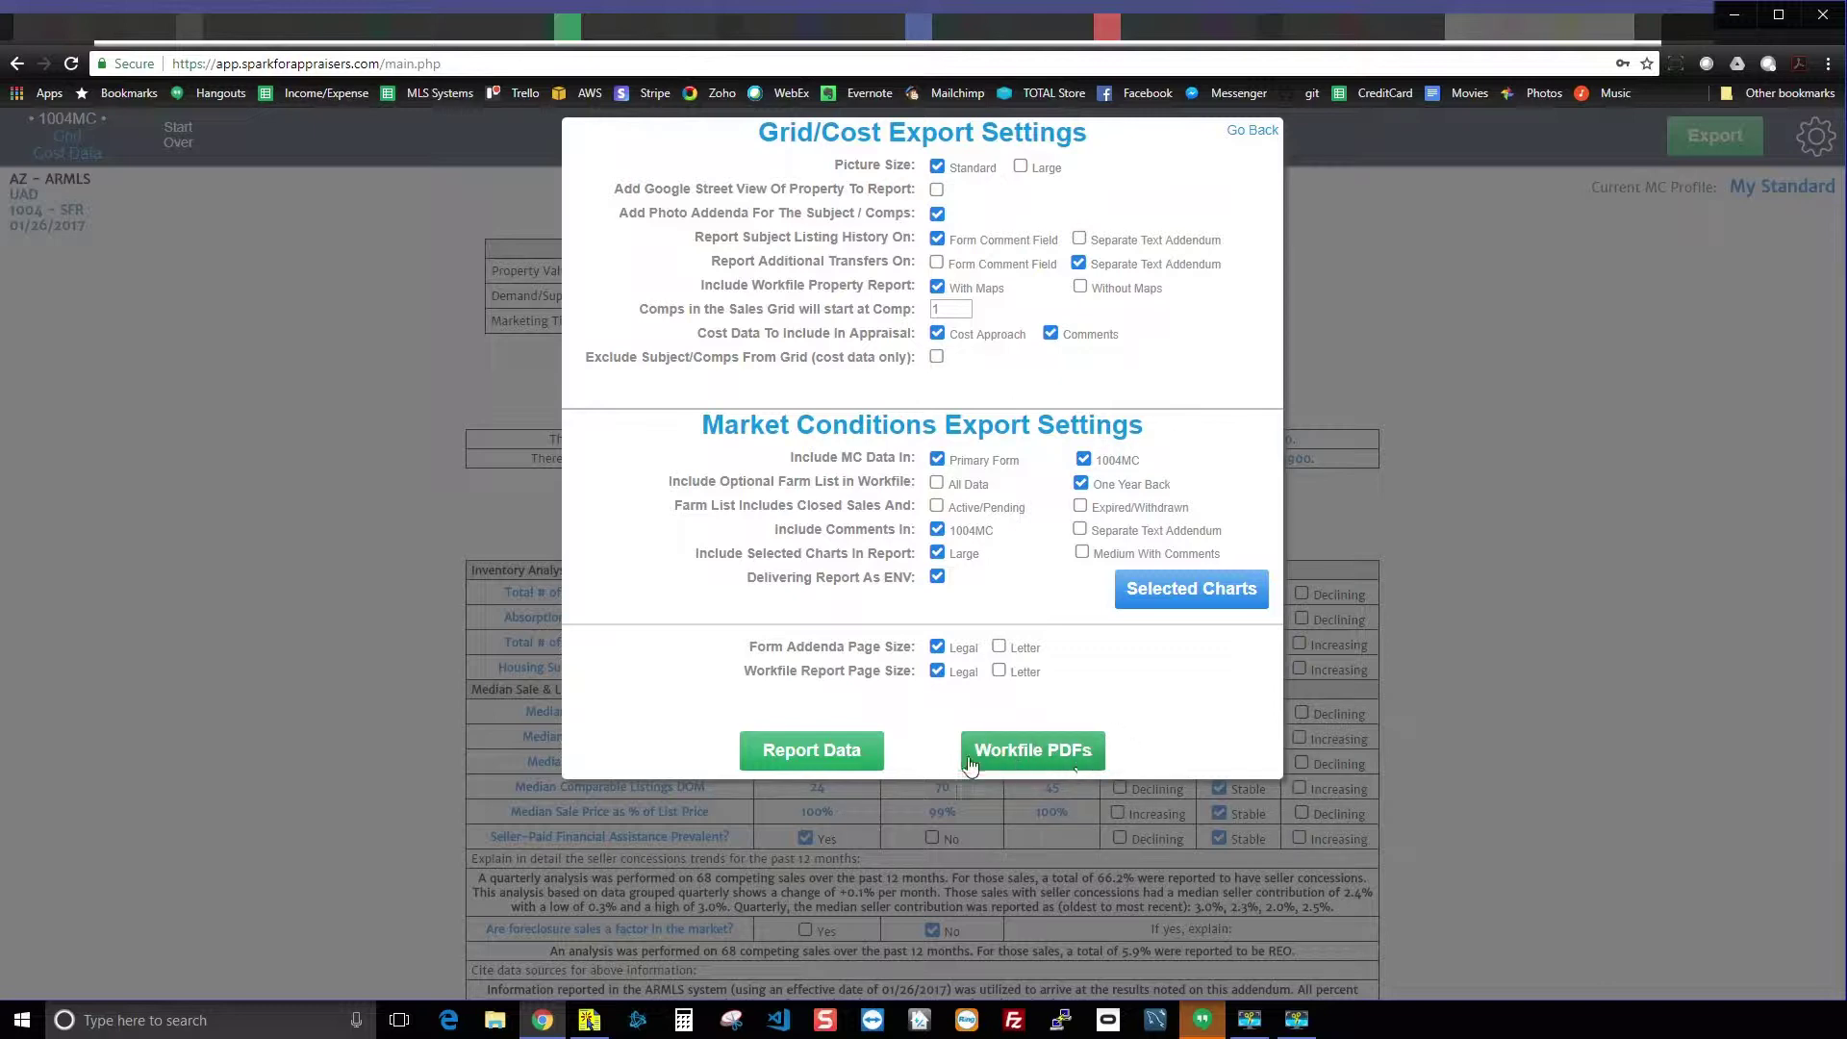
{"action": "left_click", "coordinate": [818, 760]}
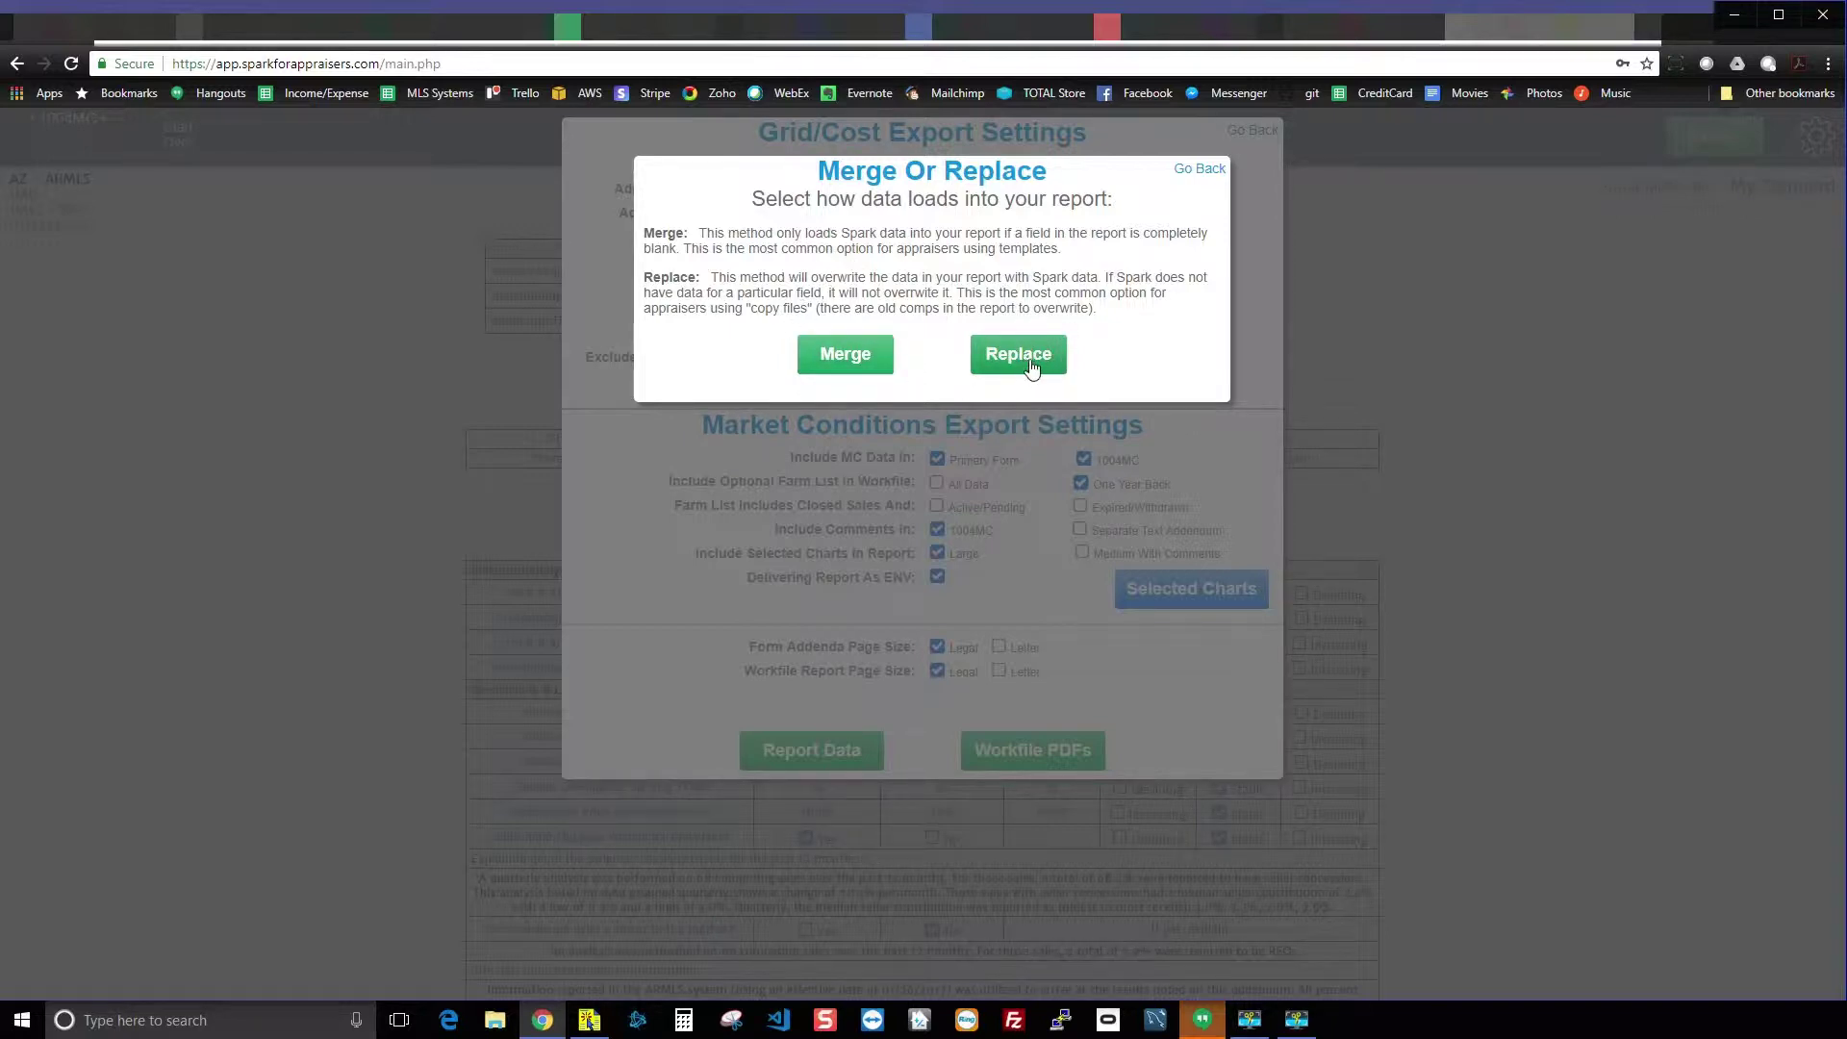
{"action": "left_click_drag", "start_coordinate": [1015, 308], "coordinate": [680, 226]}
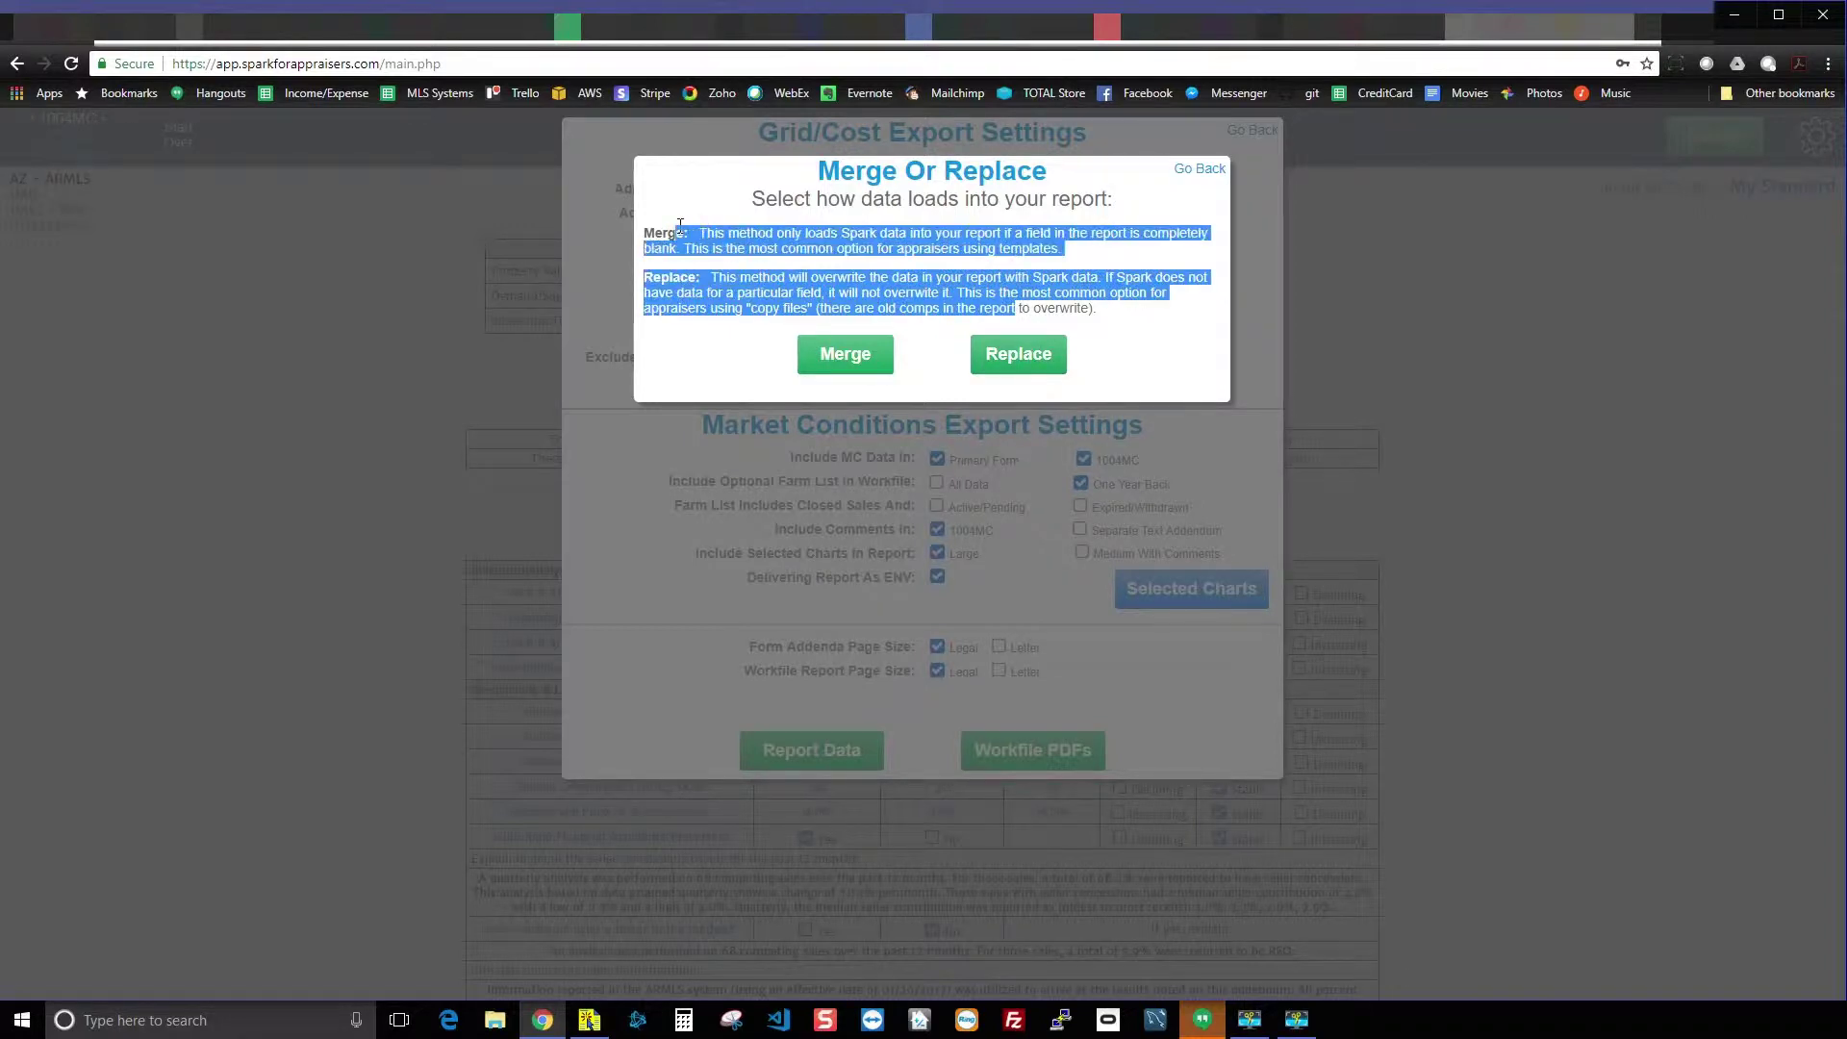
{"action": "left_click", "coordinate": [914, 284]}
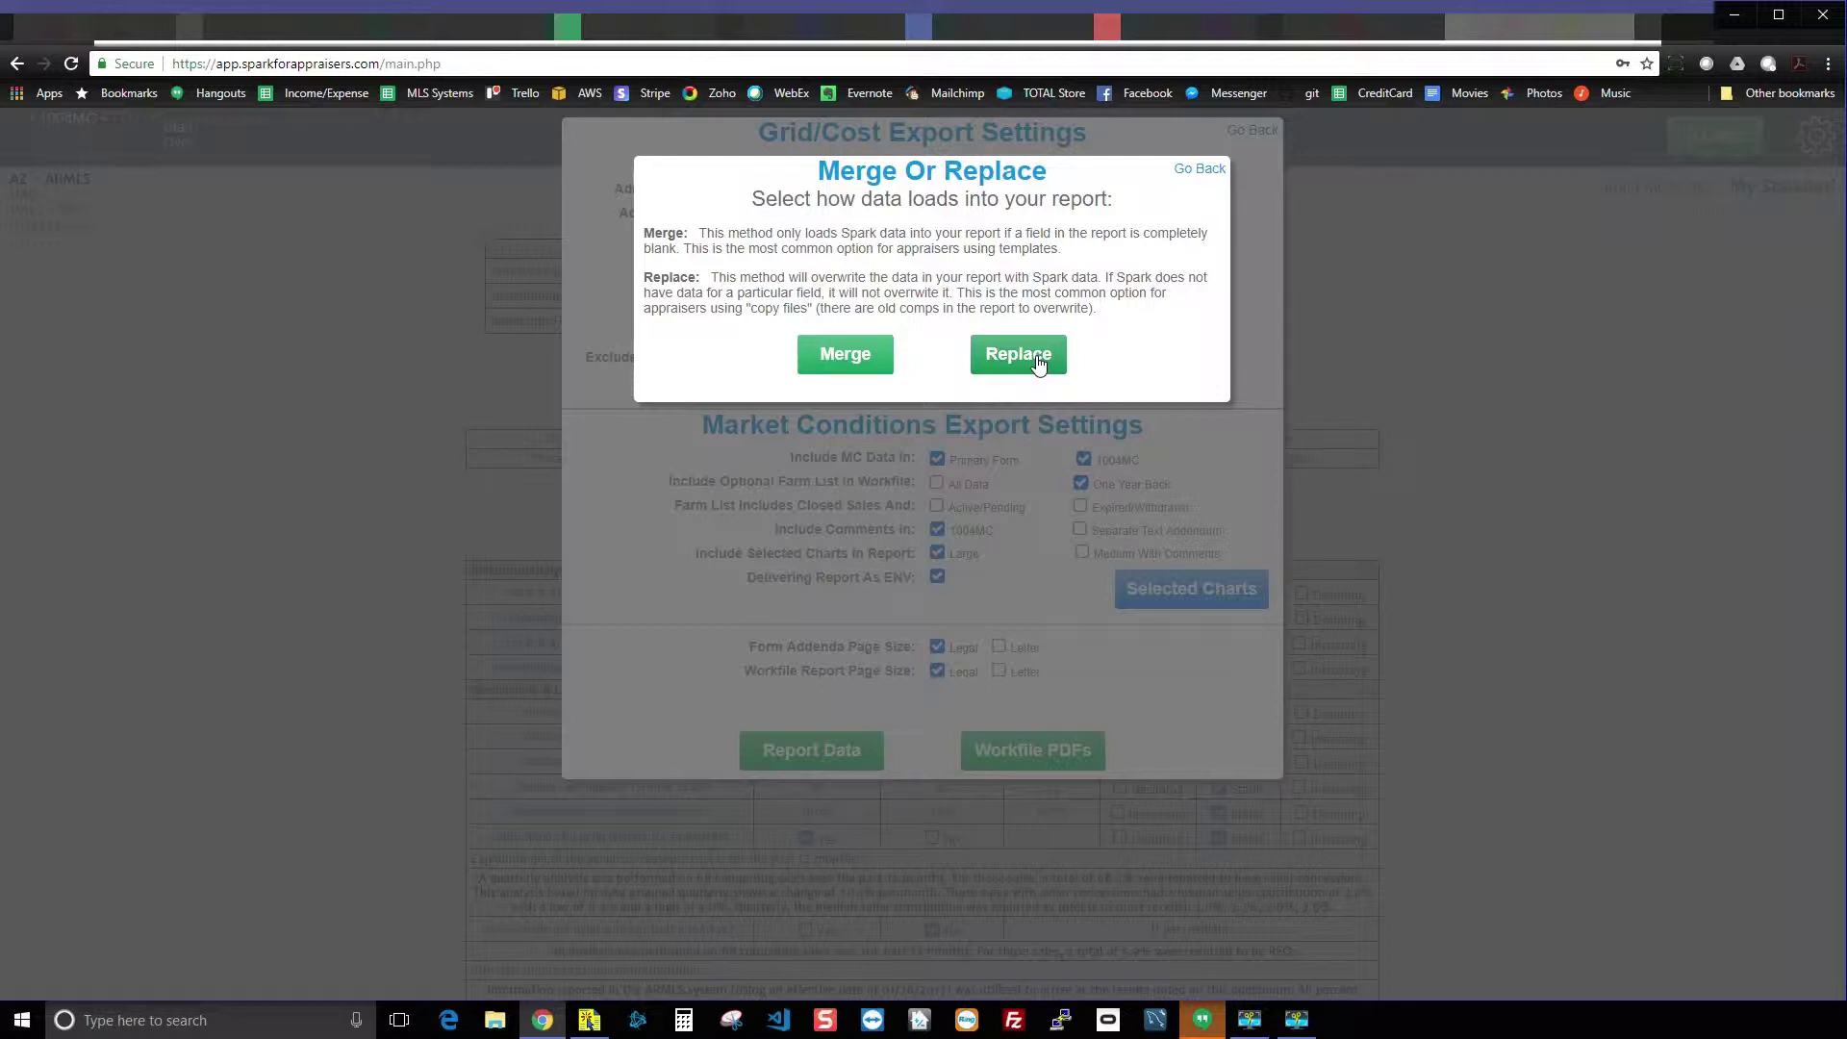
{"action": "left_click", "coordinate": [837, 358]}
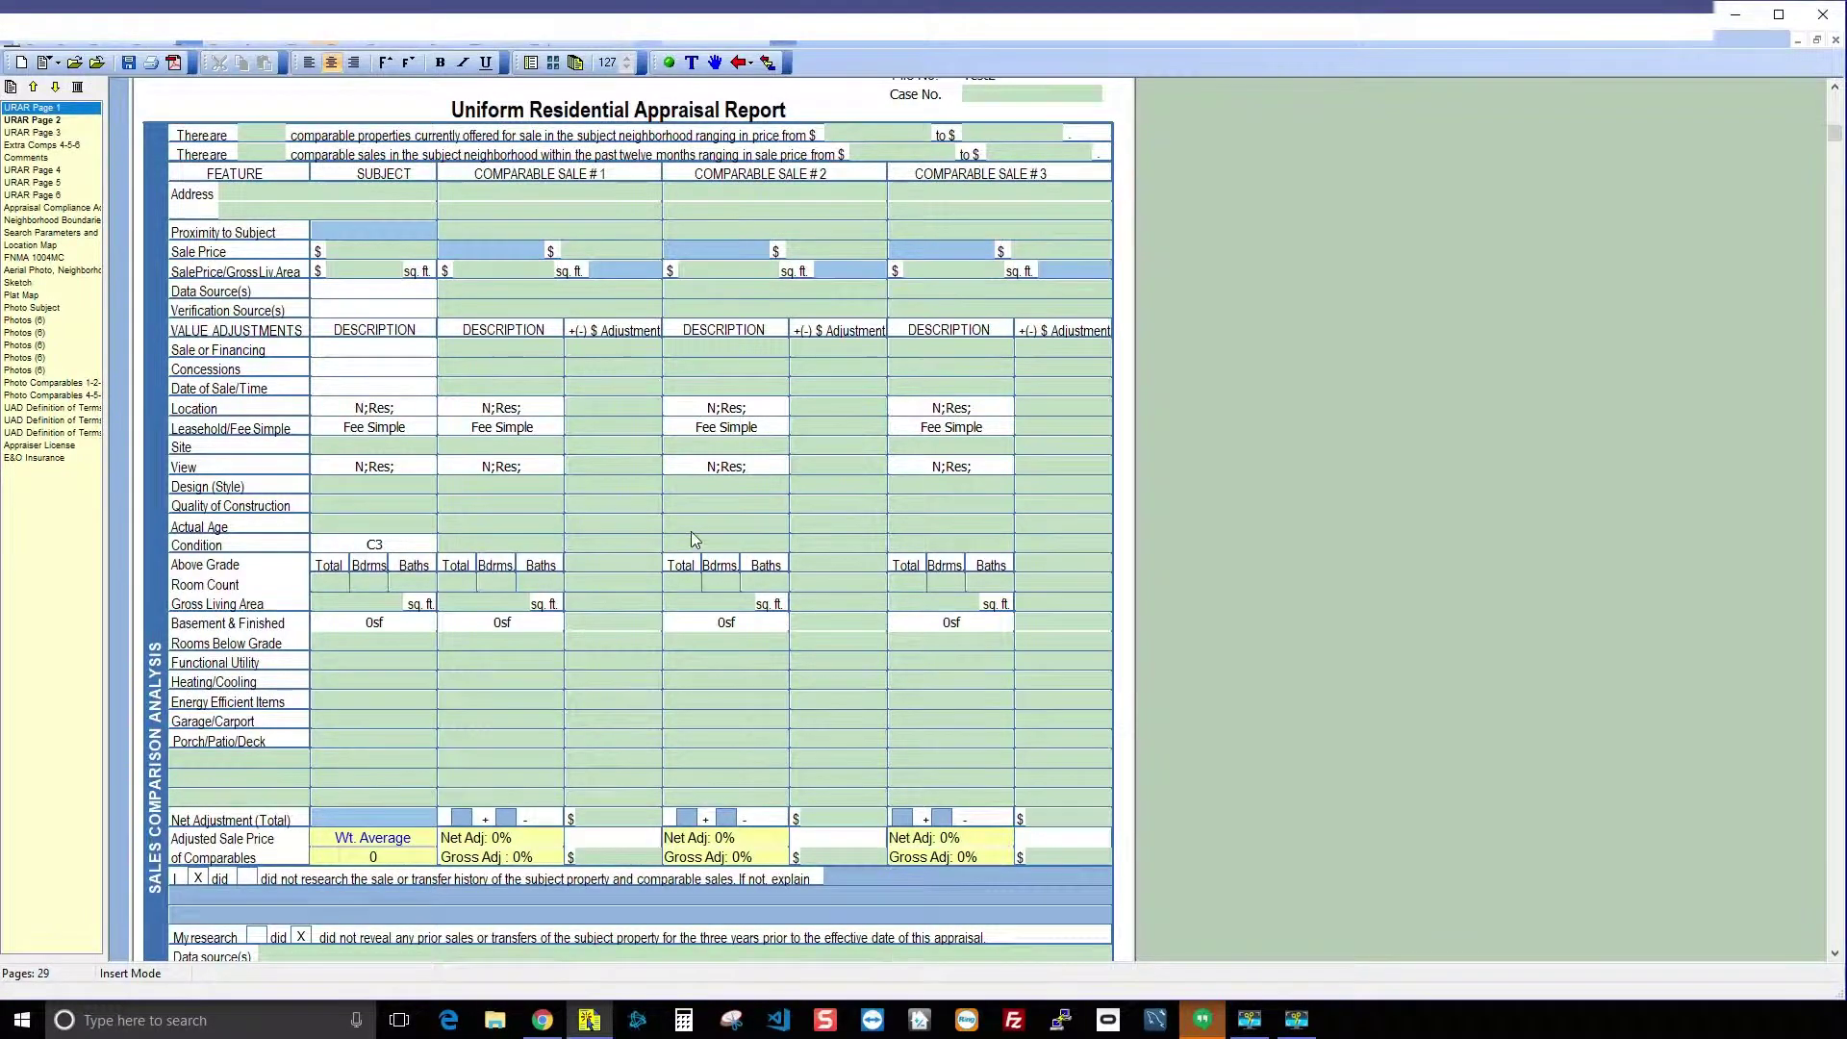
In the ClickFORMS report, examine the One-Unit Housing price and age cells on URAR Page 1 and the sales comparison grid on Page 2.
{"action": "scroll", "coordinate": [690, 533], "scroll_direction": "up", "scroll_amount": 9}
{"action": "scroll", "coordinate": [693, 517], "scroll_direction": "up", "scroll_amount": 7}
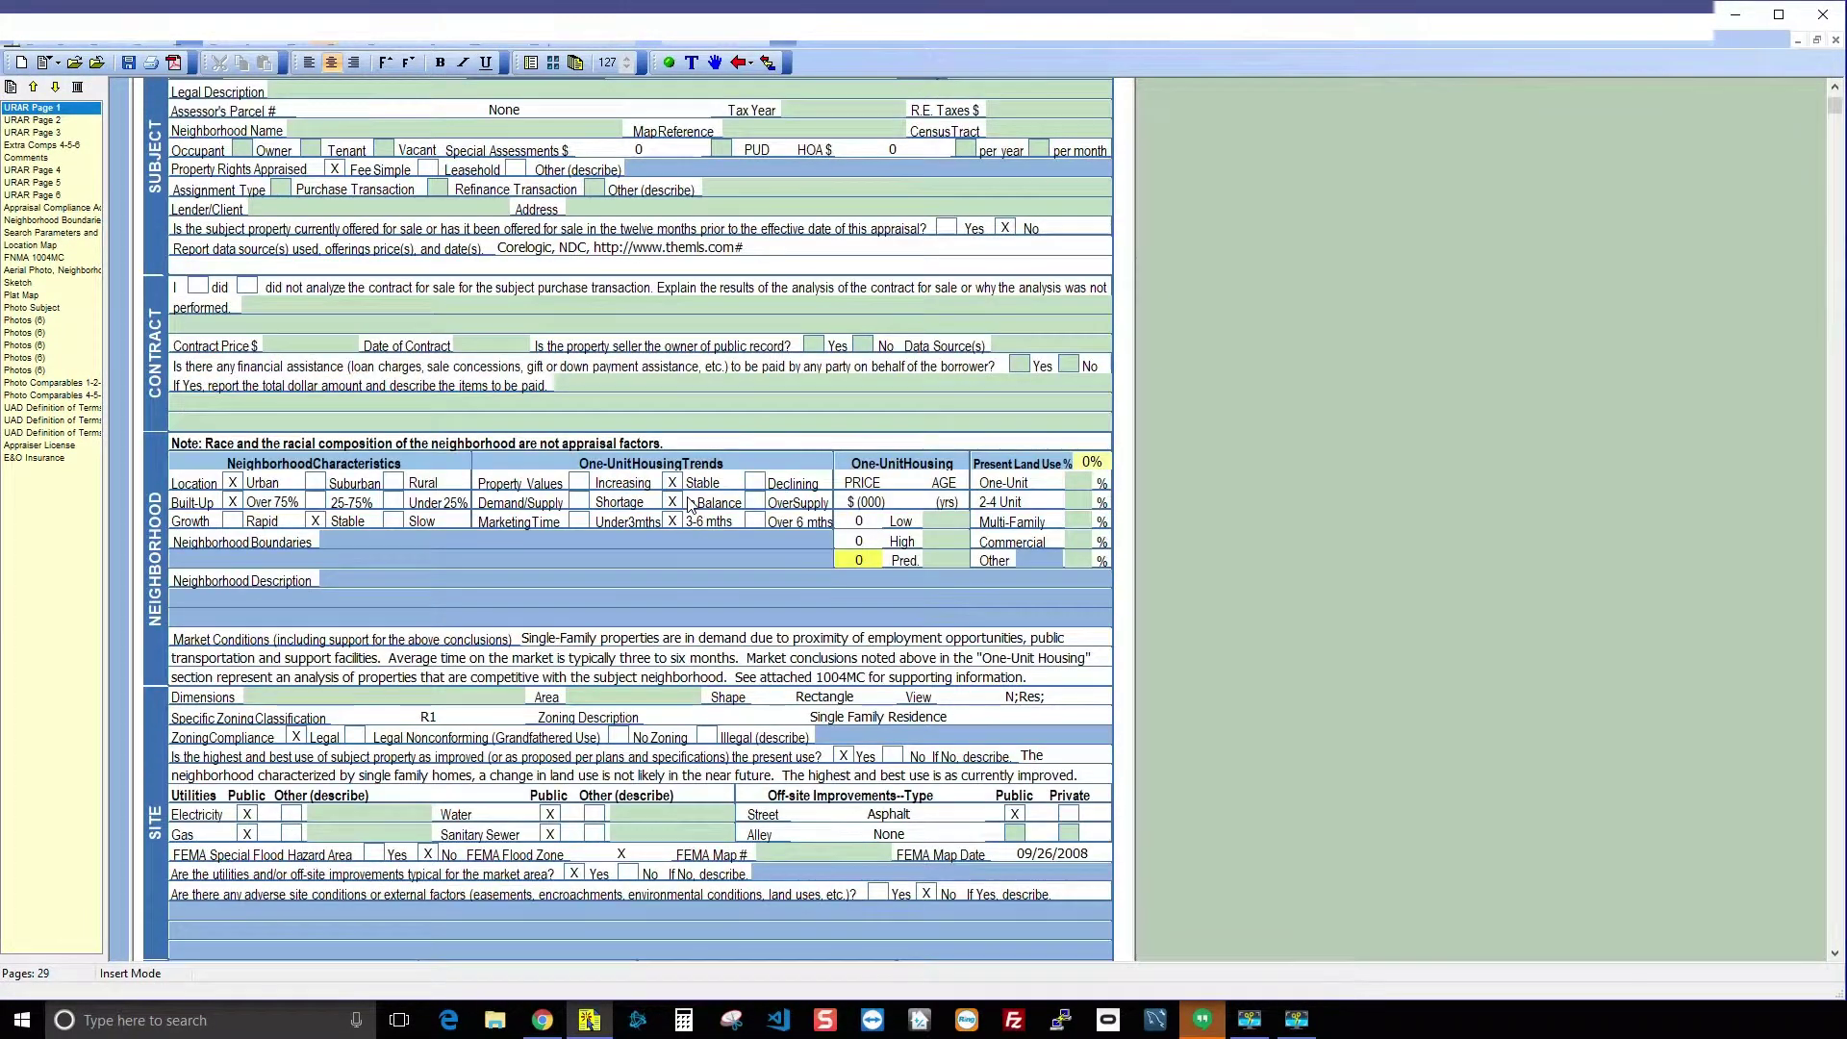
{"action": "scroll", "coordinate": [893, 555], "scroll_direction": "down", "scroll_amount": 2}
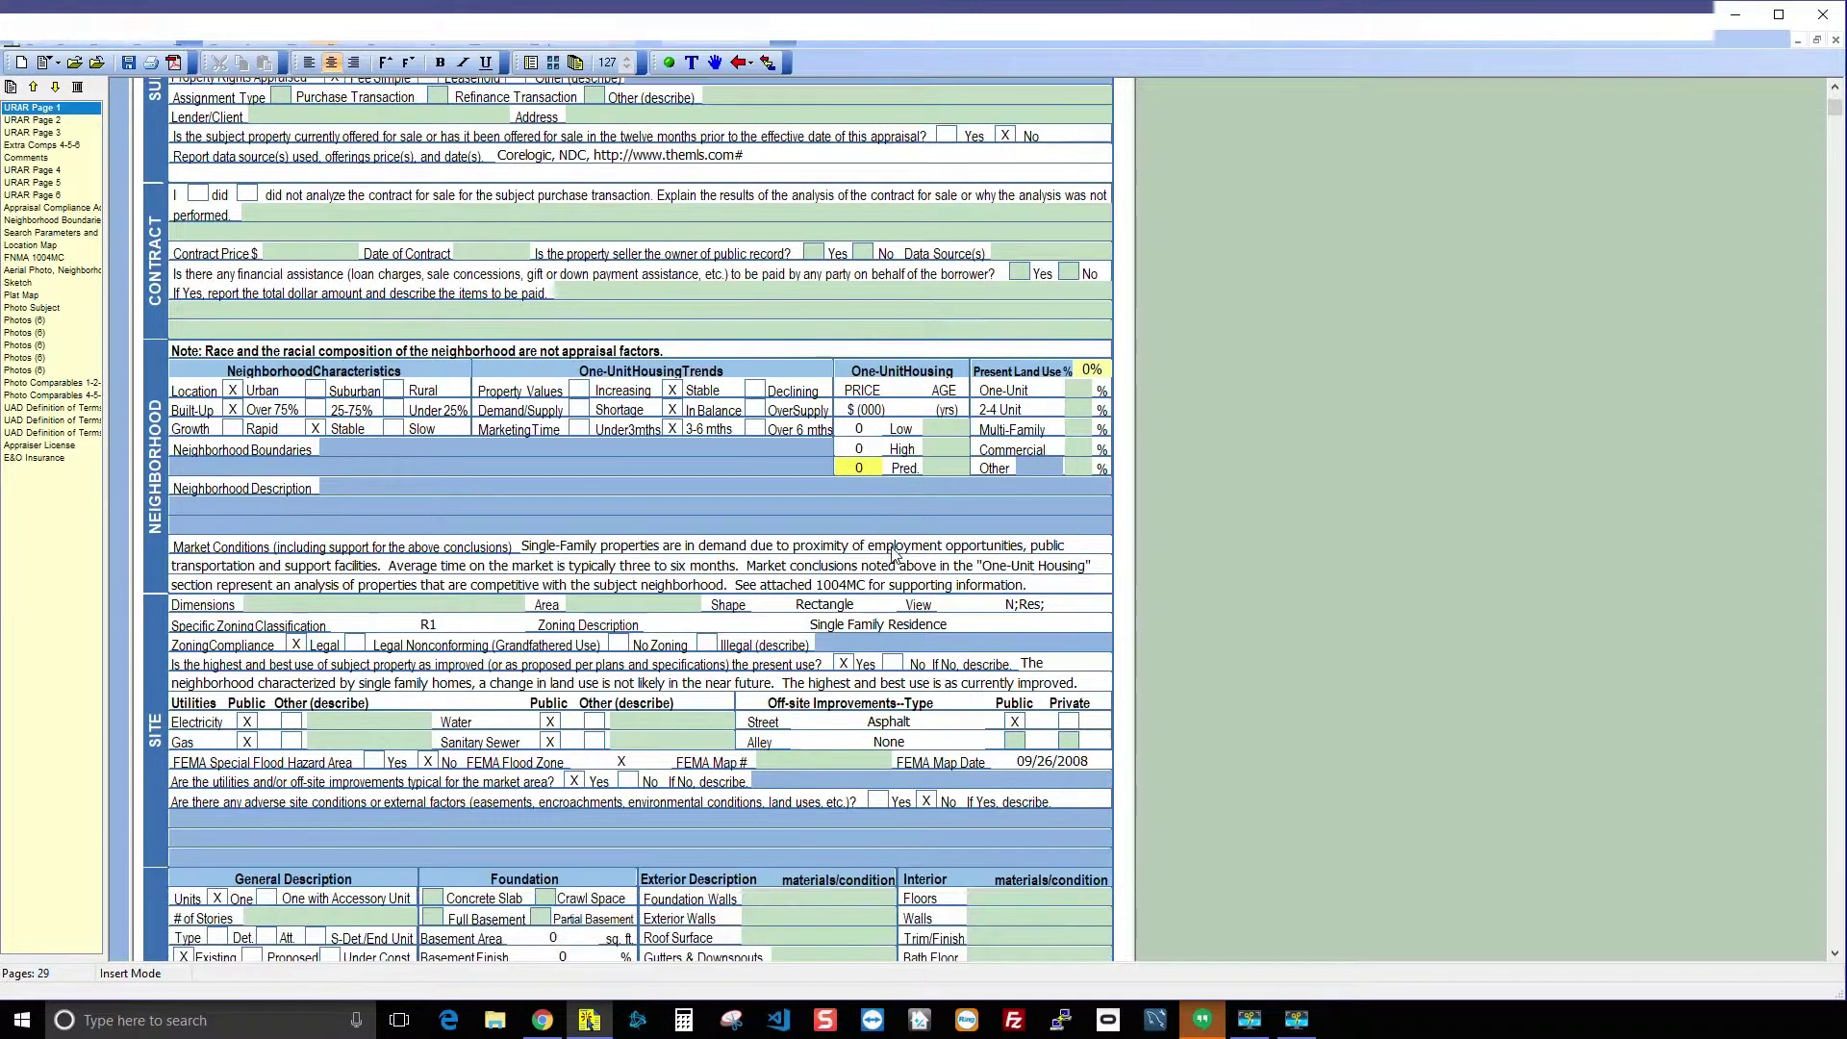
{"action": "scroll", "coordinate": [893, 555], "scroll_direction": "down", "scroll_amount": 2}
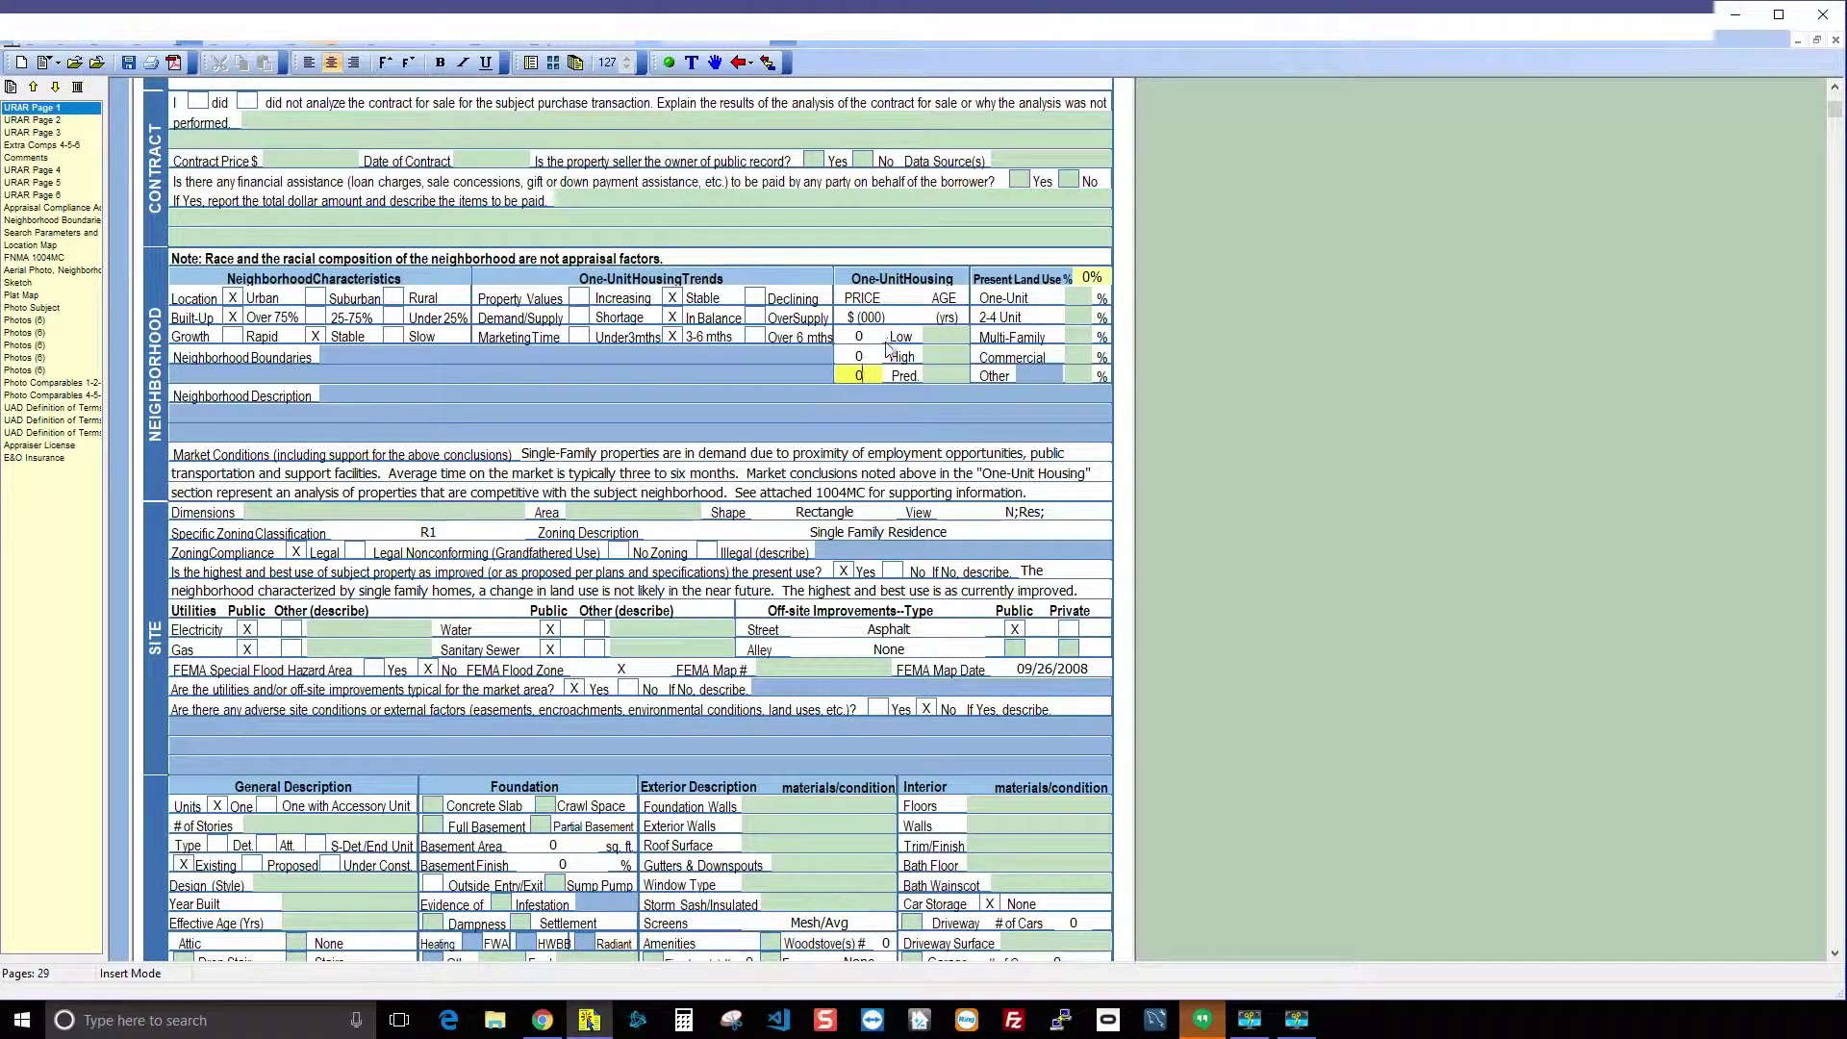
{"action": "left_click", "coordinate": [947, 375]}
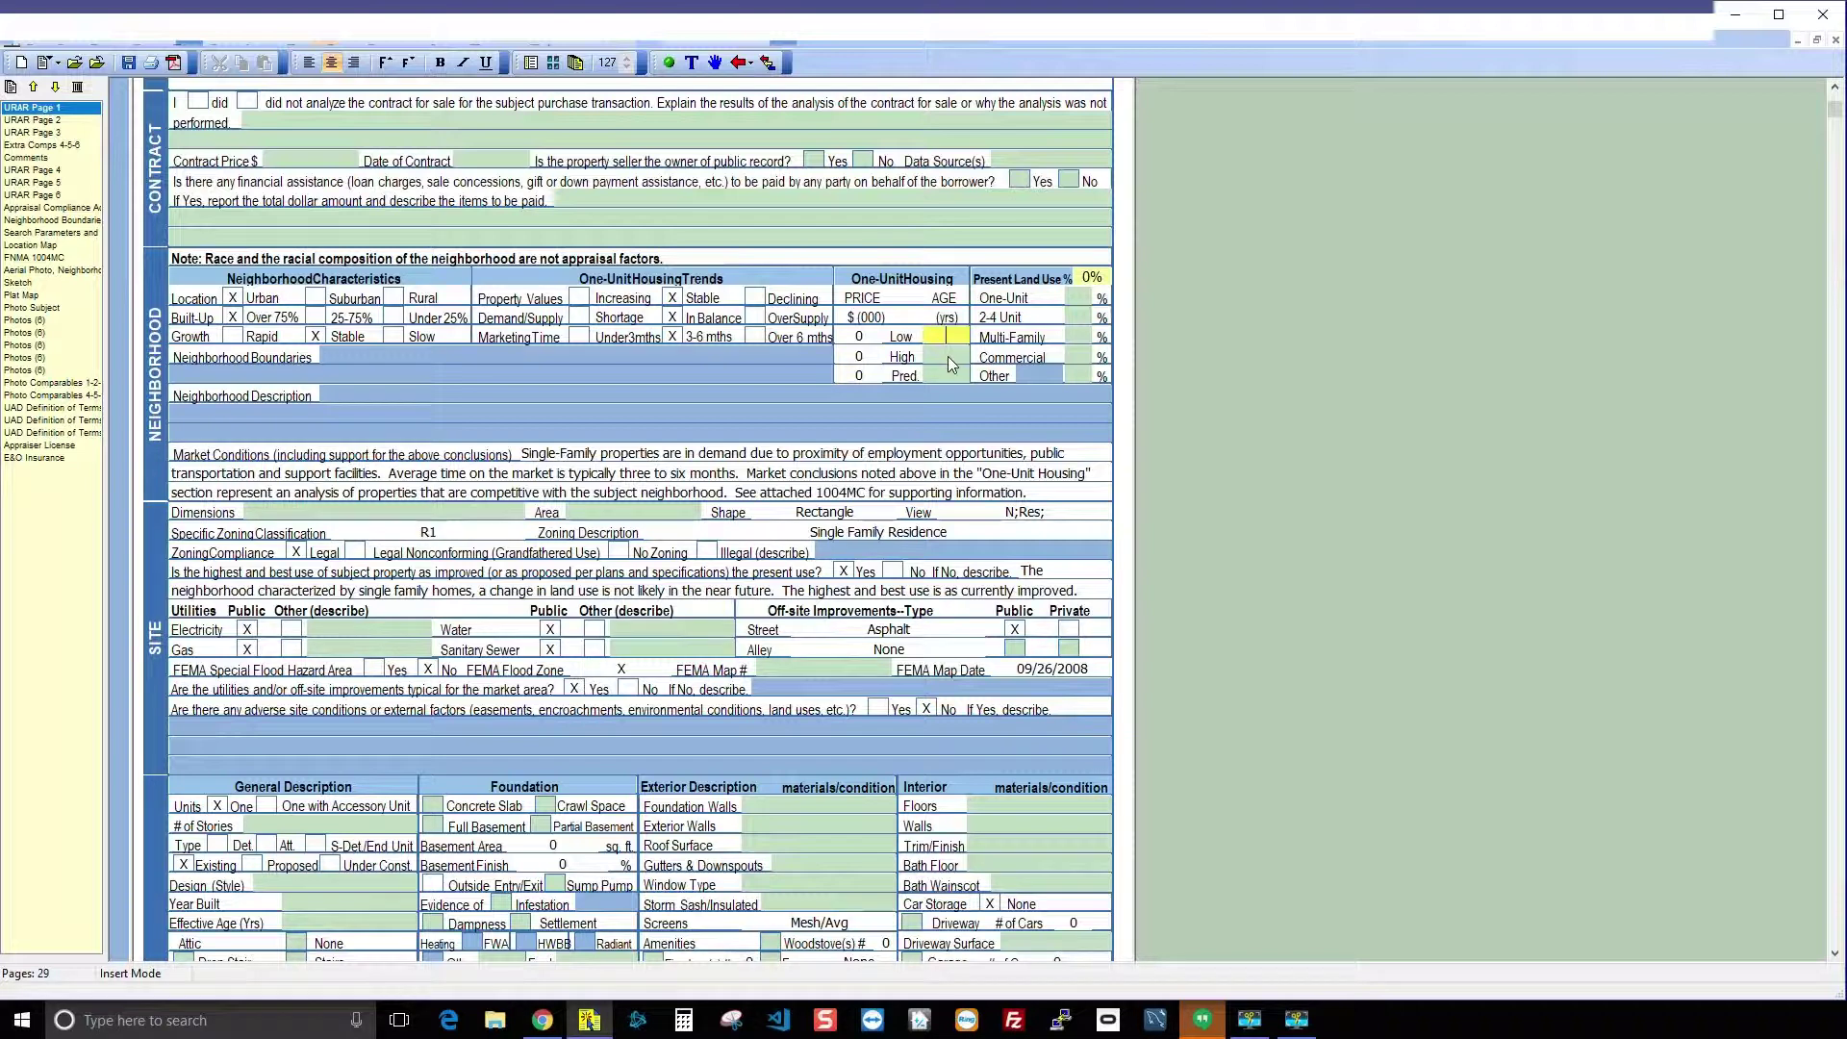
{"action": "left_click", "coordinate": [867, 339]}
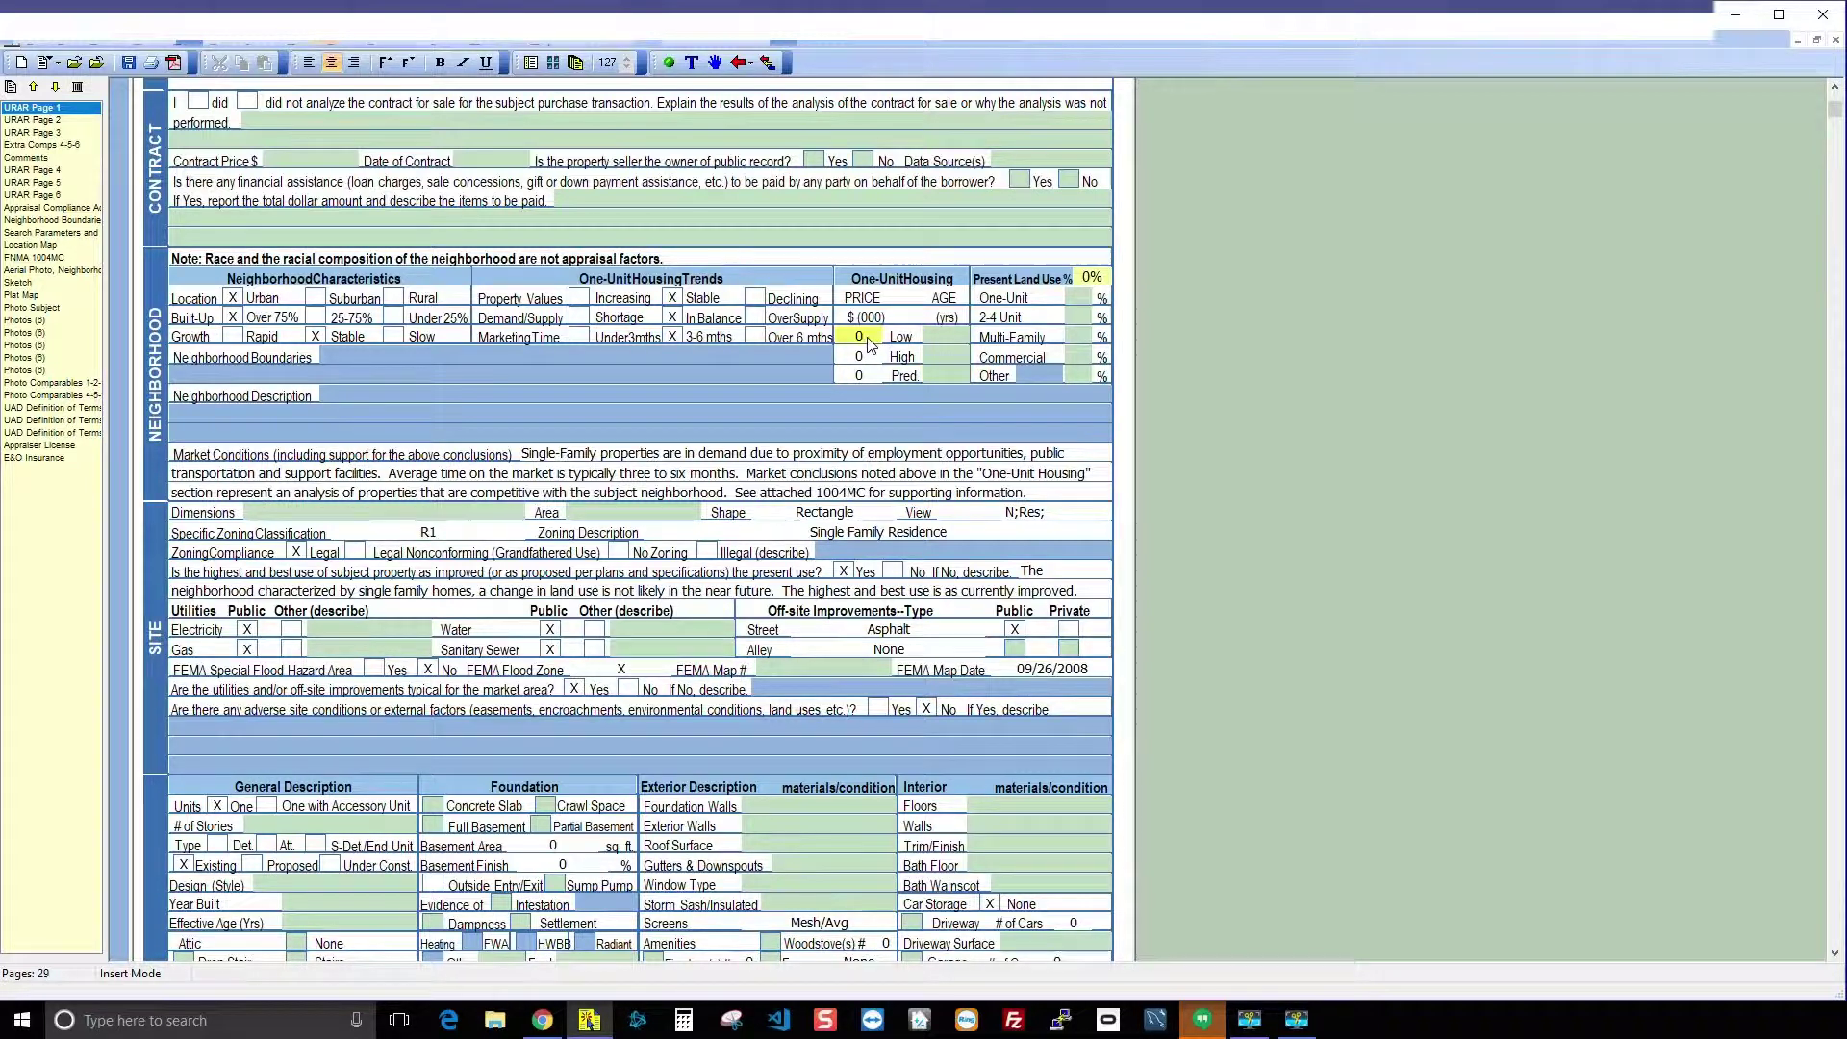
{"action": "left_click", "coordinate": [862, 377]}
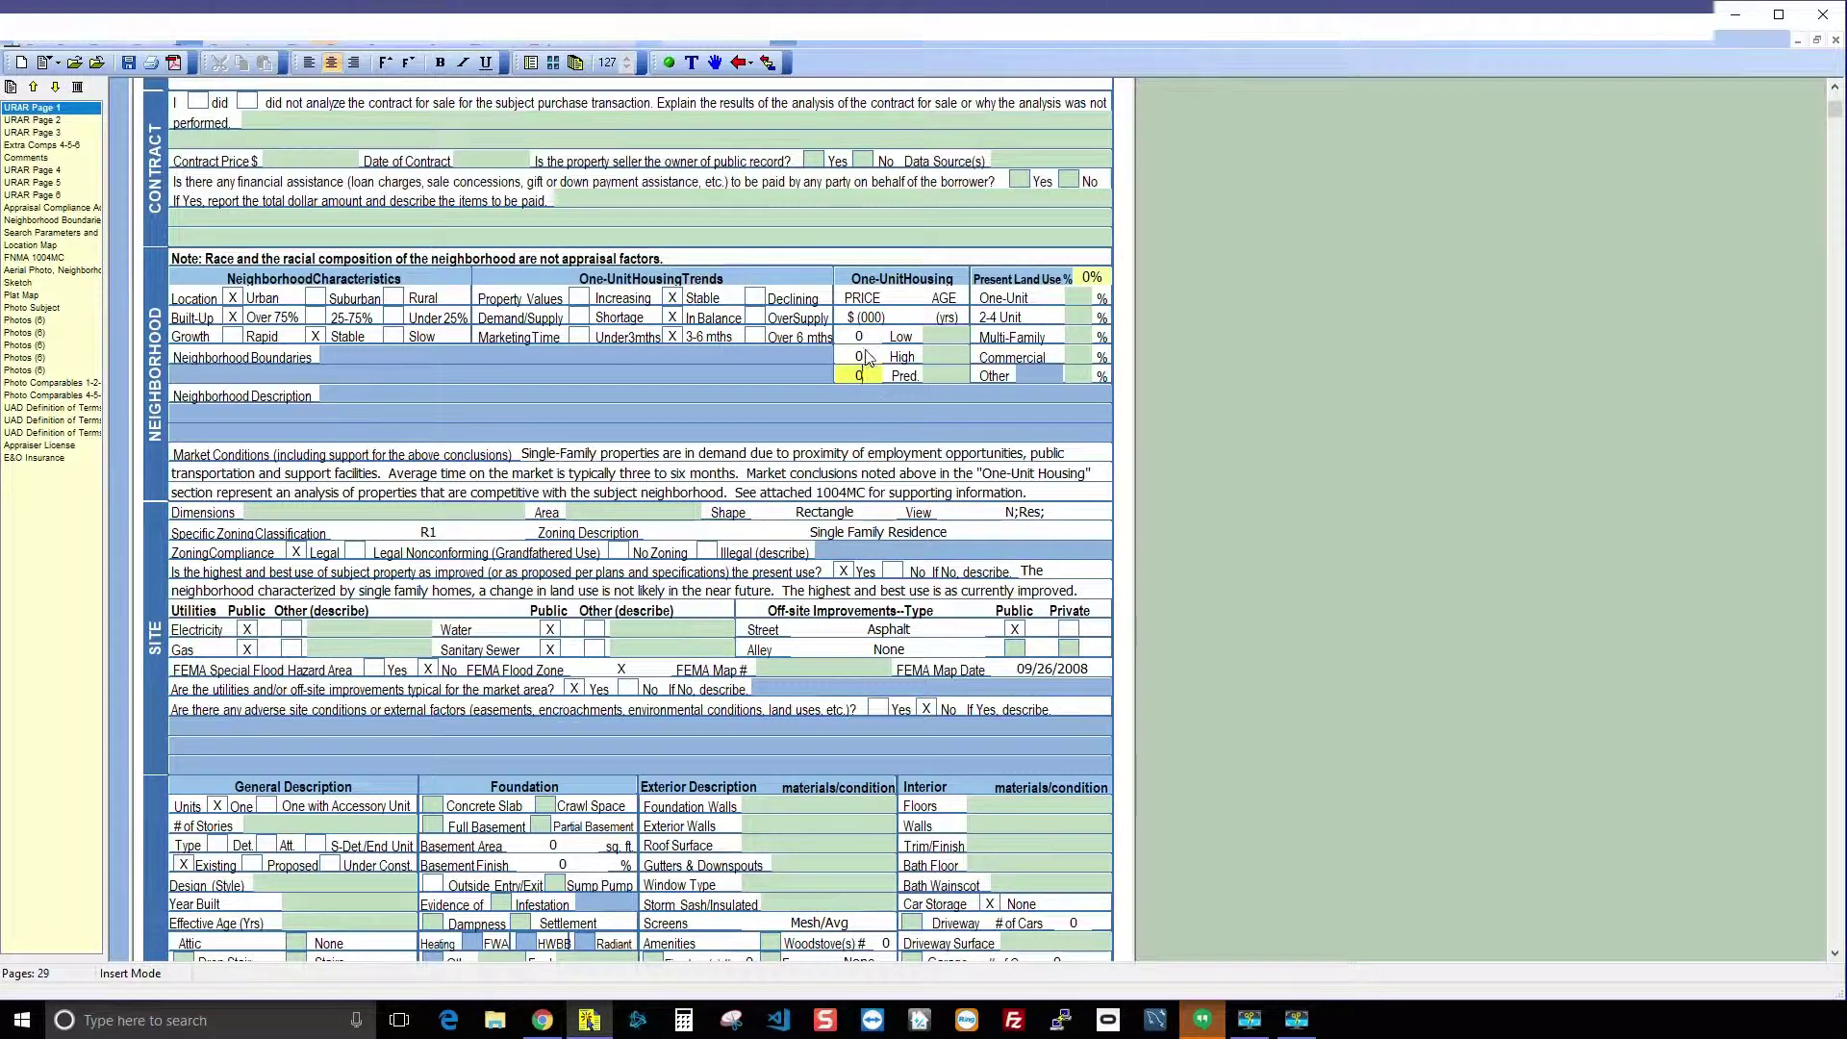
{"action": "left_click", "coordinate": [951, 337]}
{"action": "left_click", "coordinate": [948, 356]}
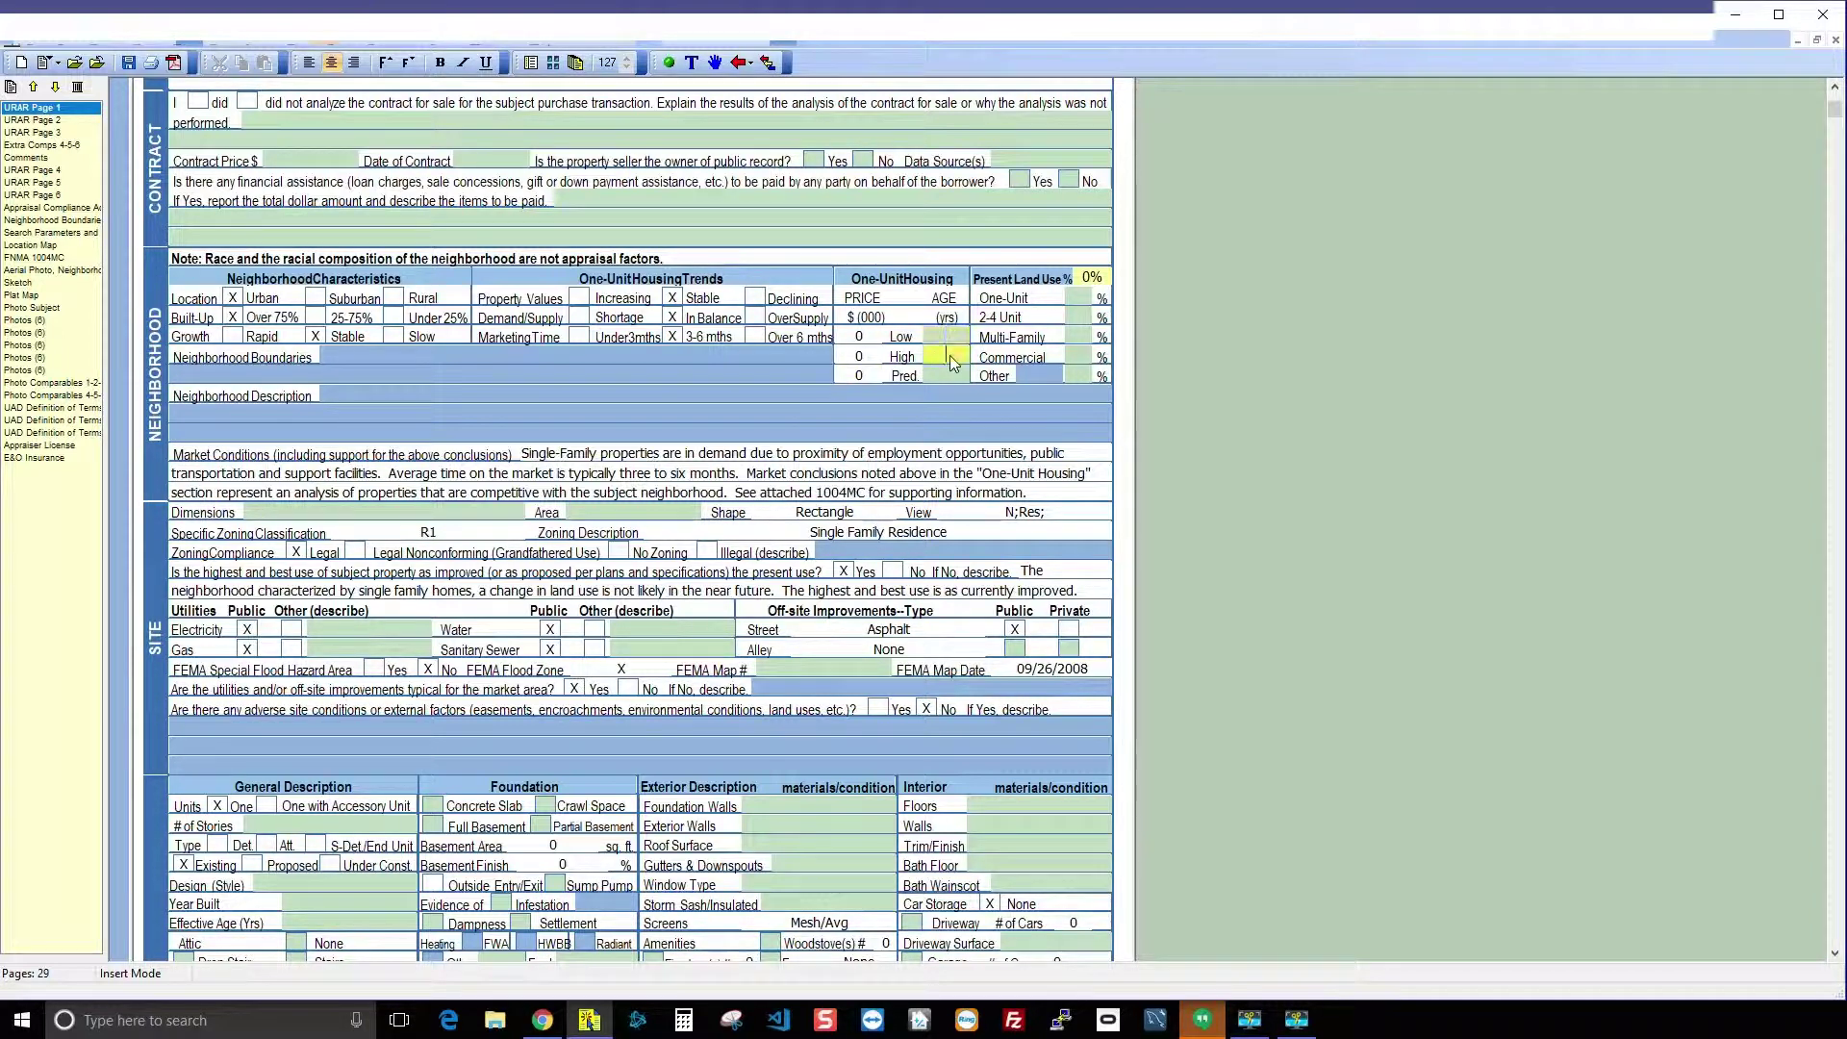
{"action": "left_click", "coordinate": [860, 338]}
{"action": "left_click", "coordinate": [862, 358]}
{"action": "left_click", "coordinate": [862, 376]}
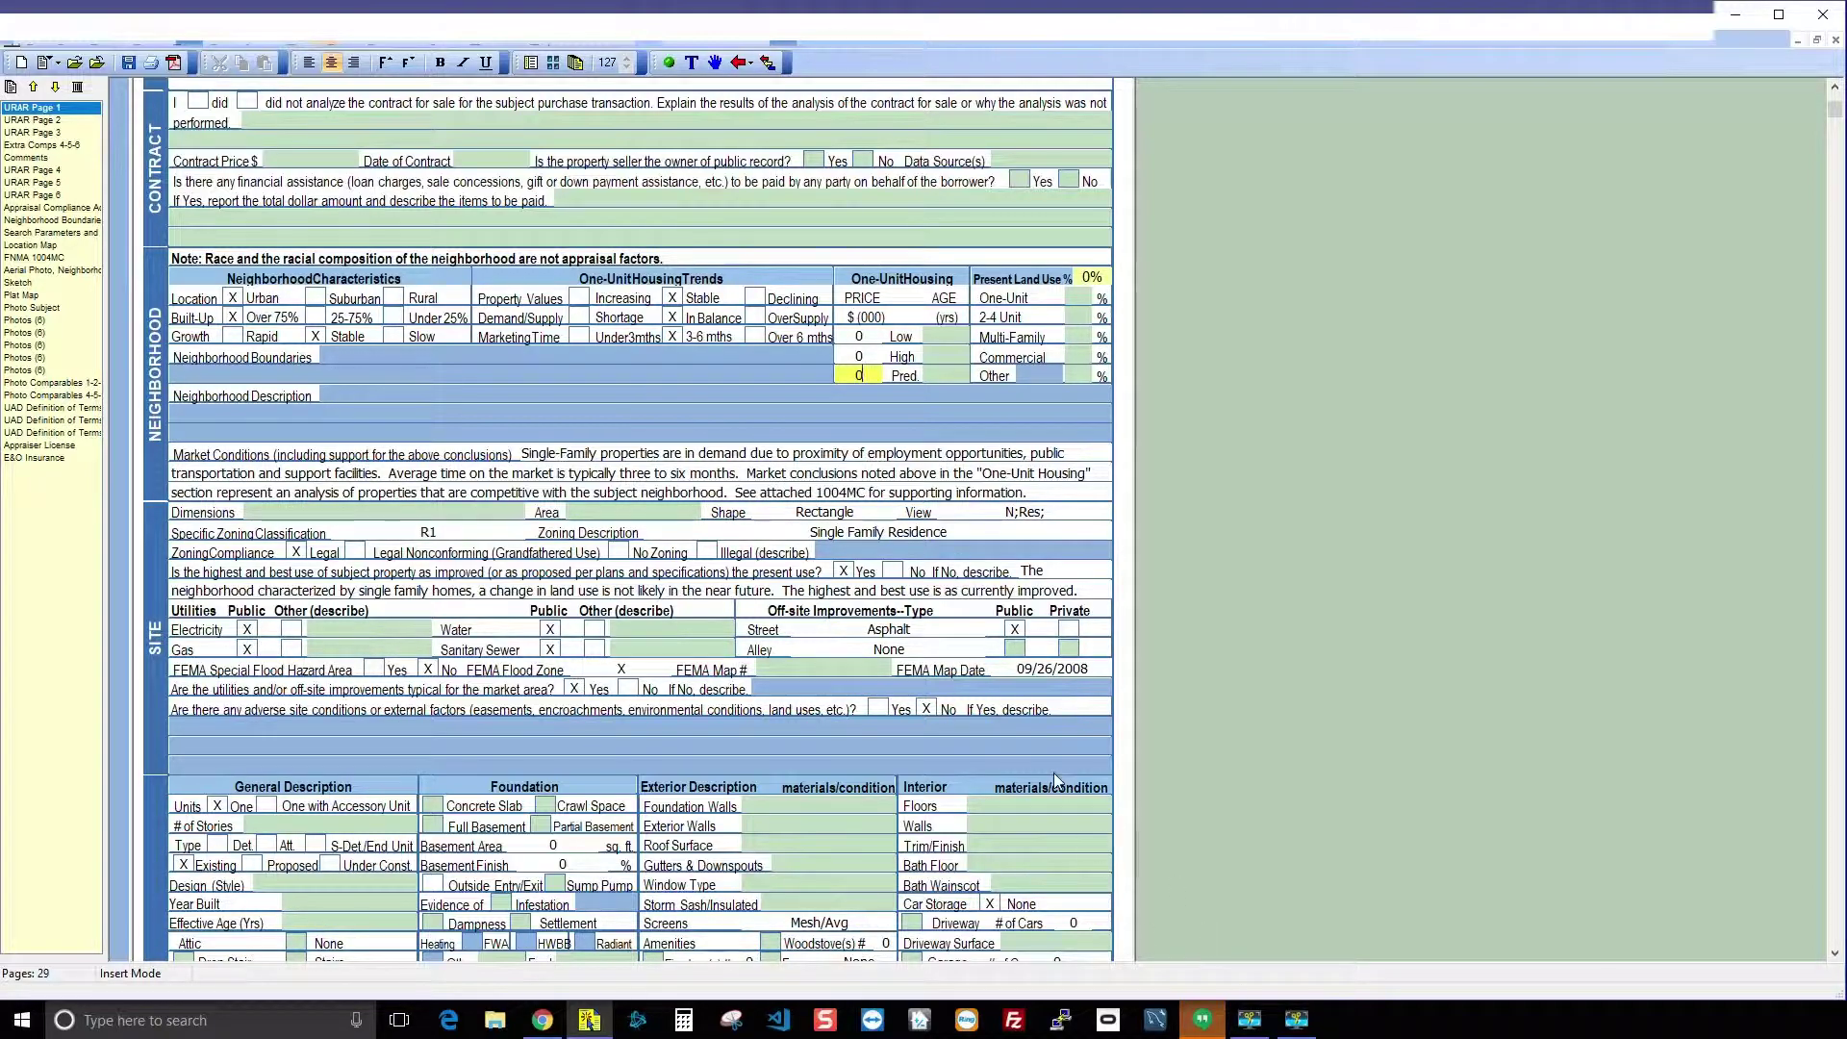
{"action": "scroll", "coordinate": [861, 740], "scroll_direction": "down", "scroll_amount": 10}
{"action": "scroll", "coordinate": [861, 741], "scroll_direction": "down", "scroll_amount": 1}
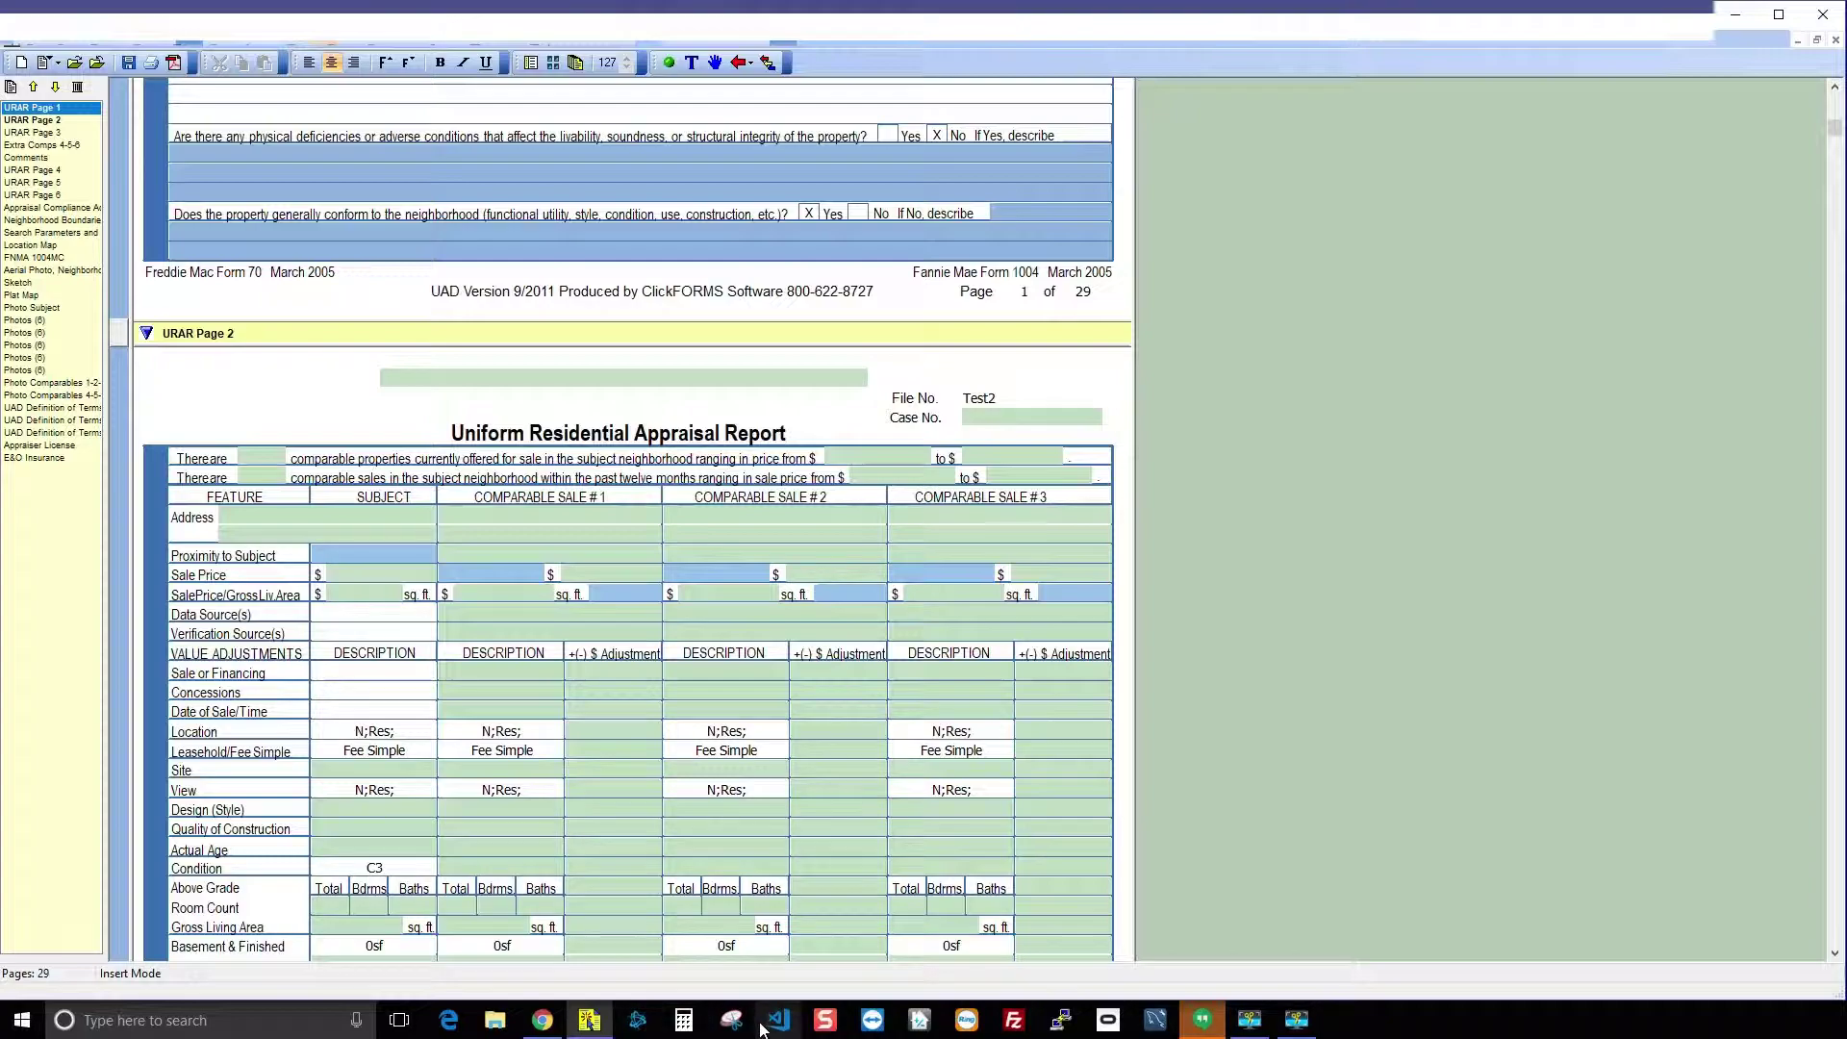
Switch back to Spark in Chrome, leave the open export dialogs, and export the report data again using the Merge method.
{"action": "left_click", "coordinate": [543, 1020]}
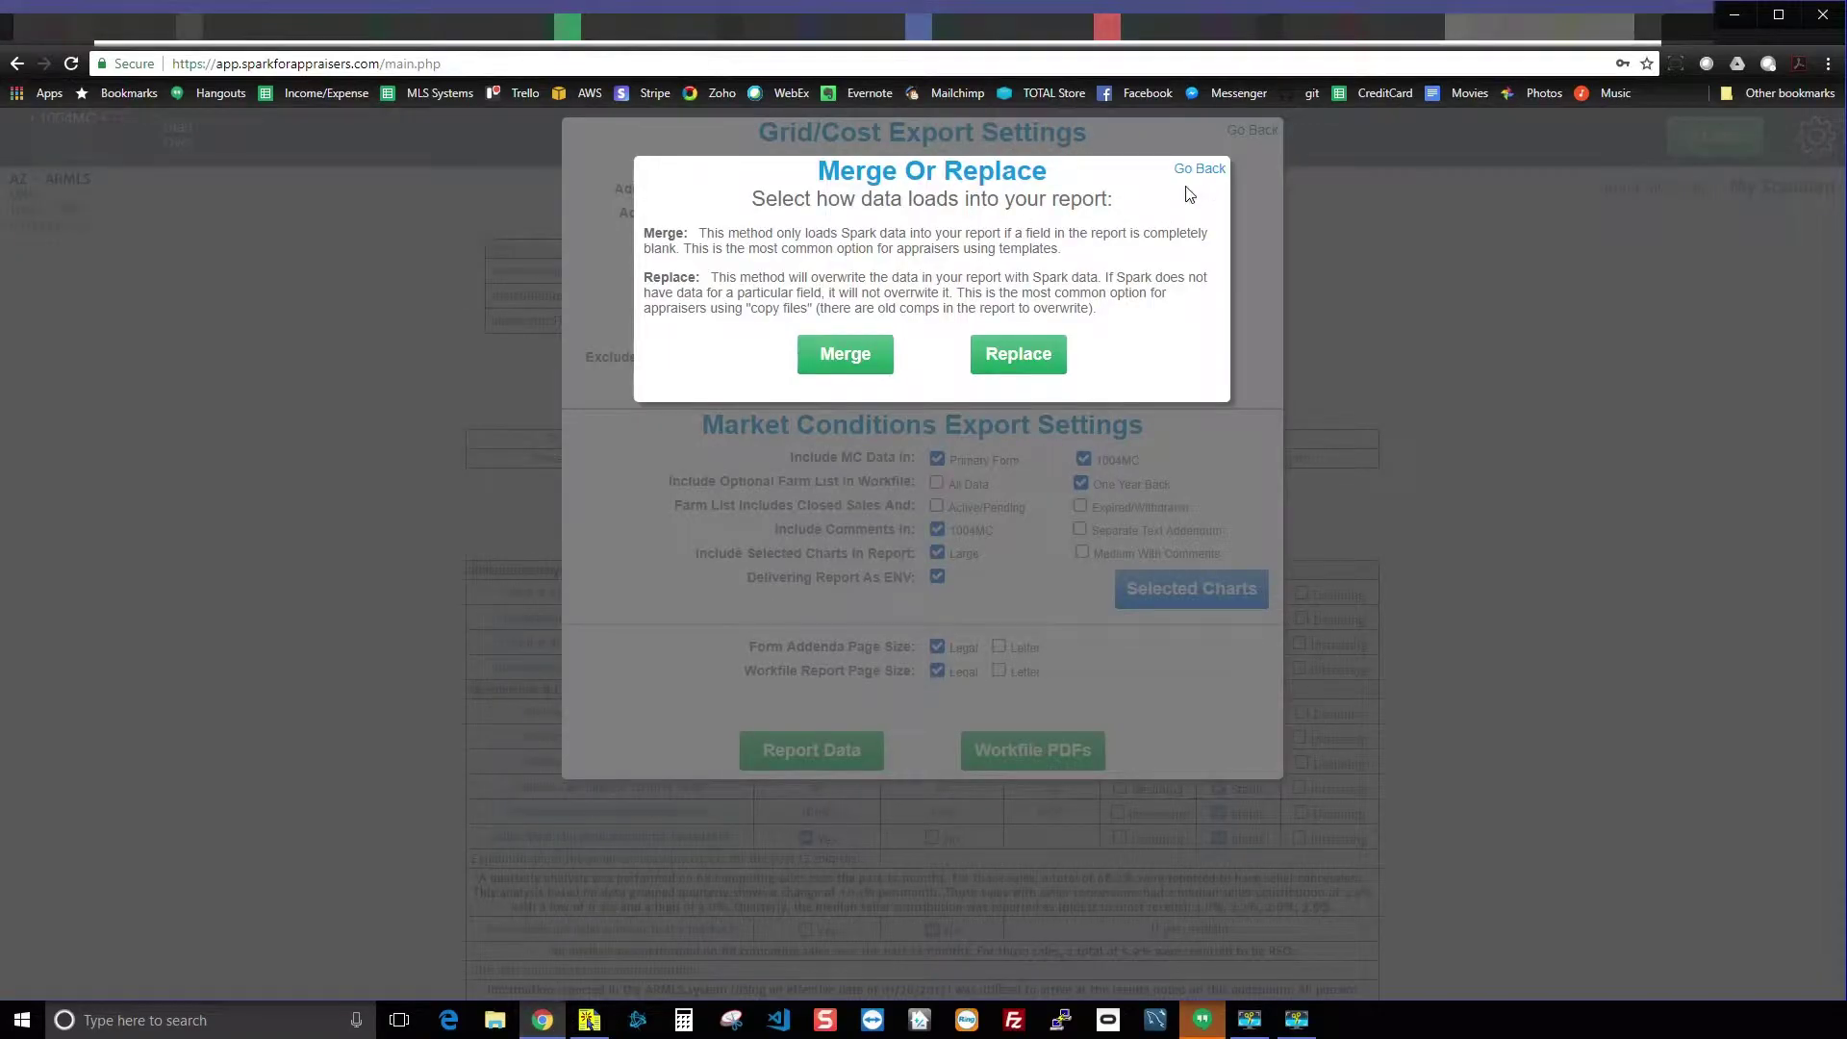
{"action": "left_click", "coordinate": [1200, 170]}
{"action": "left_click", "coordinate": [1251, 131]}
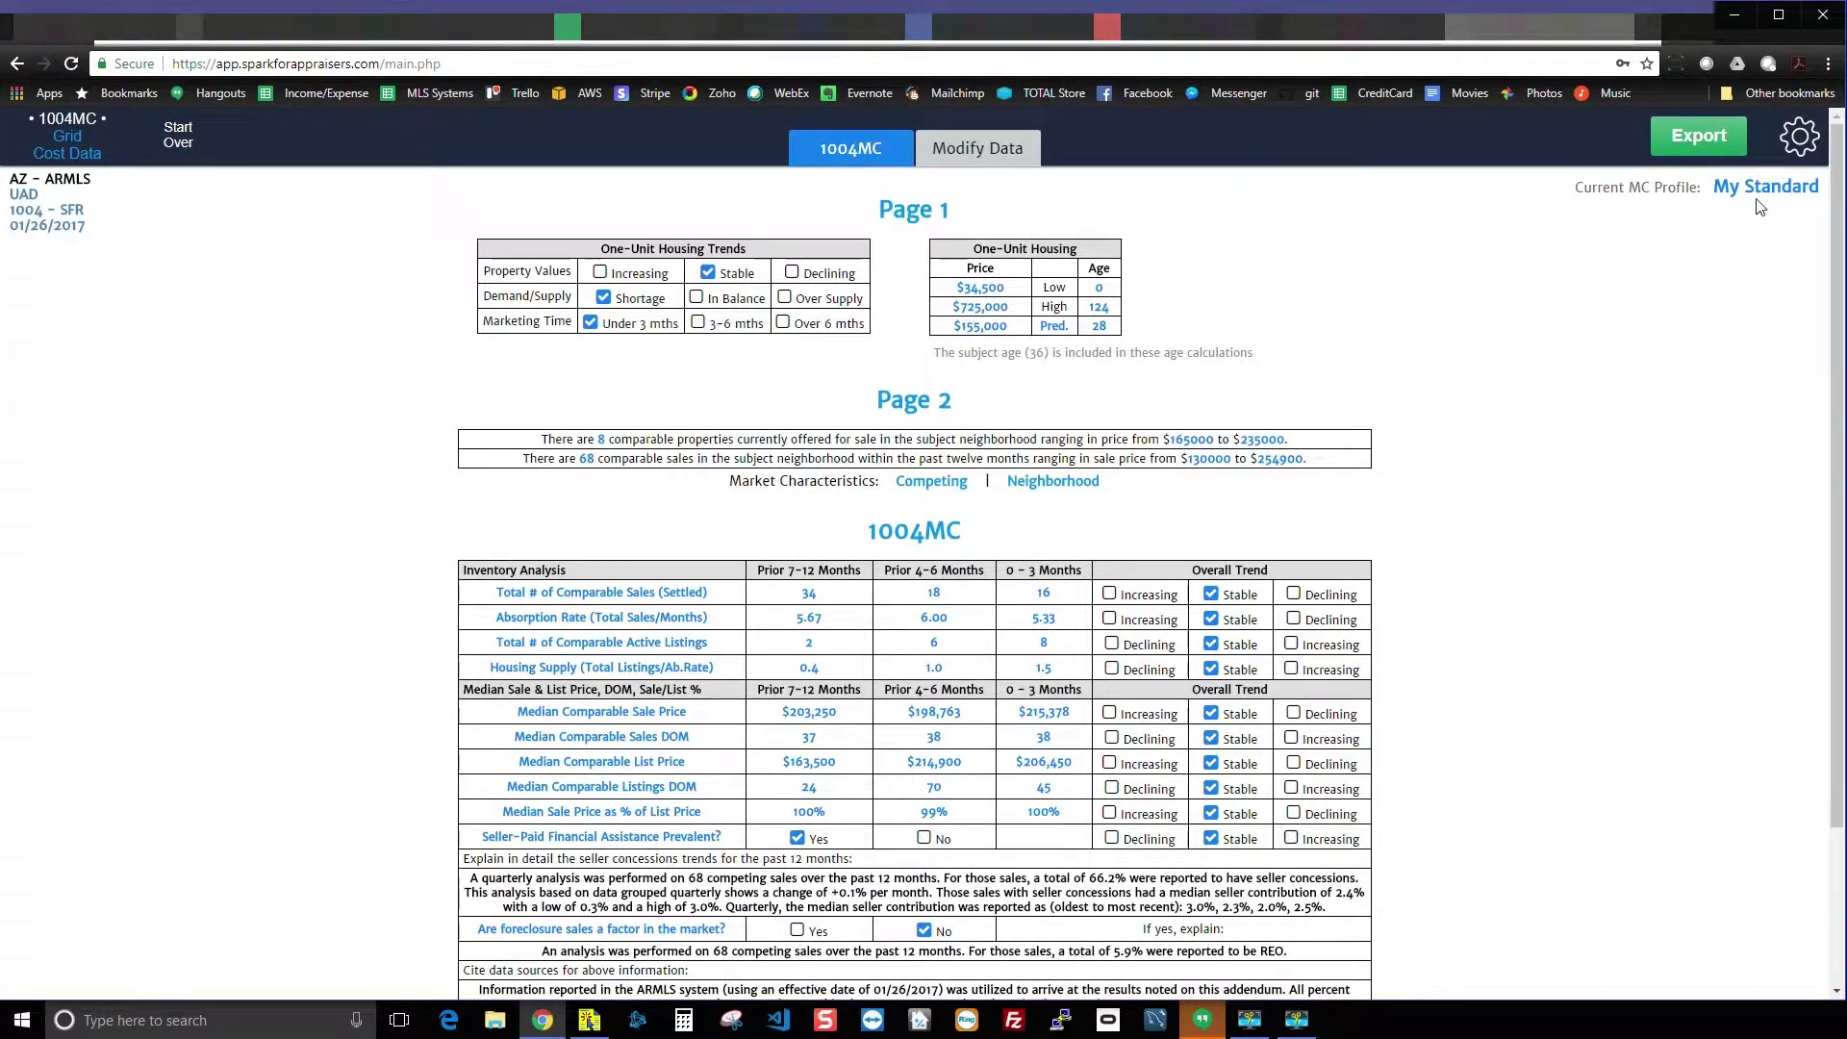
{"action": "left_click", "coordinate": [1700, 138]}
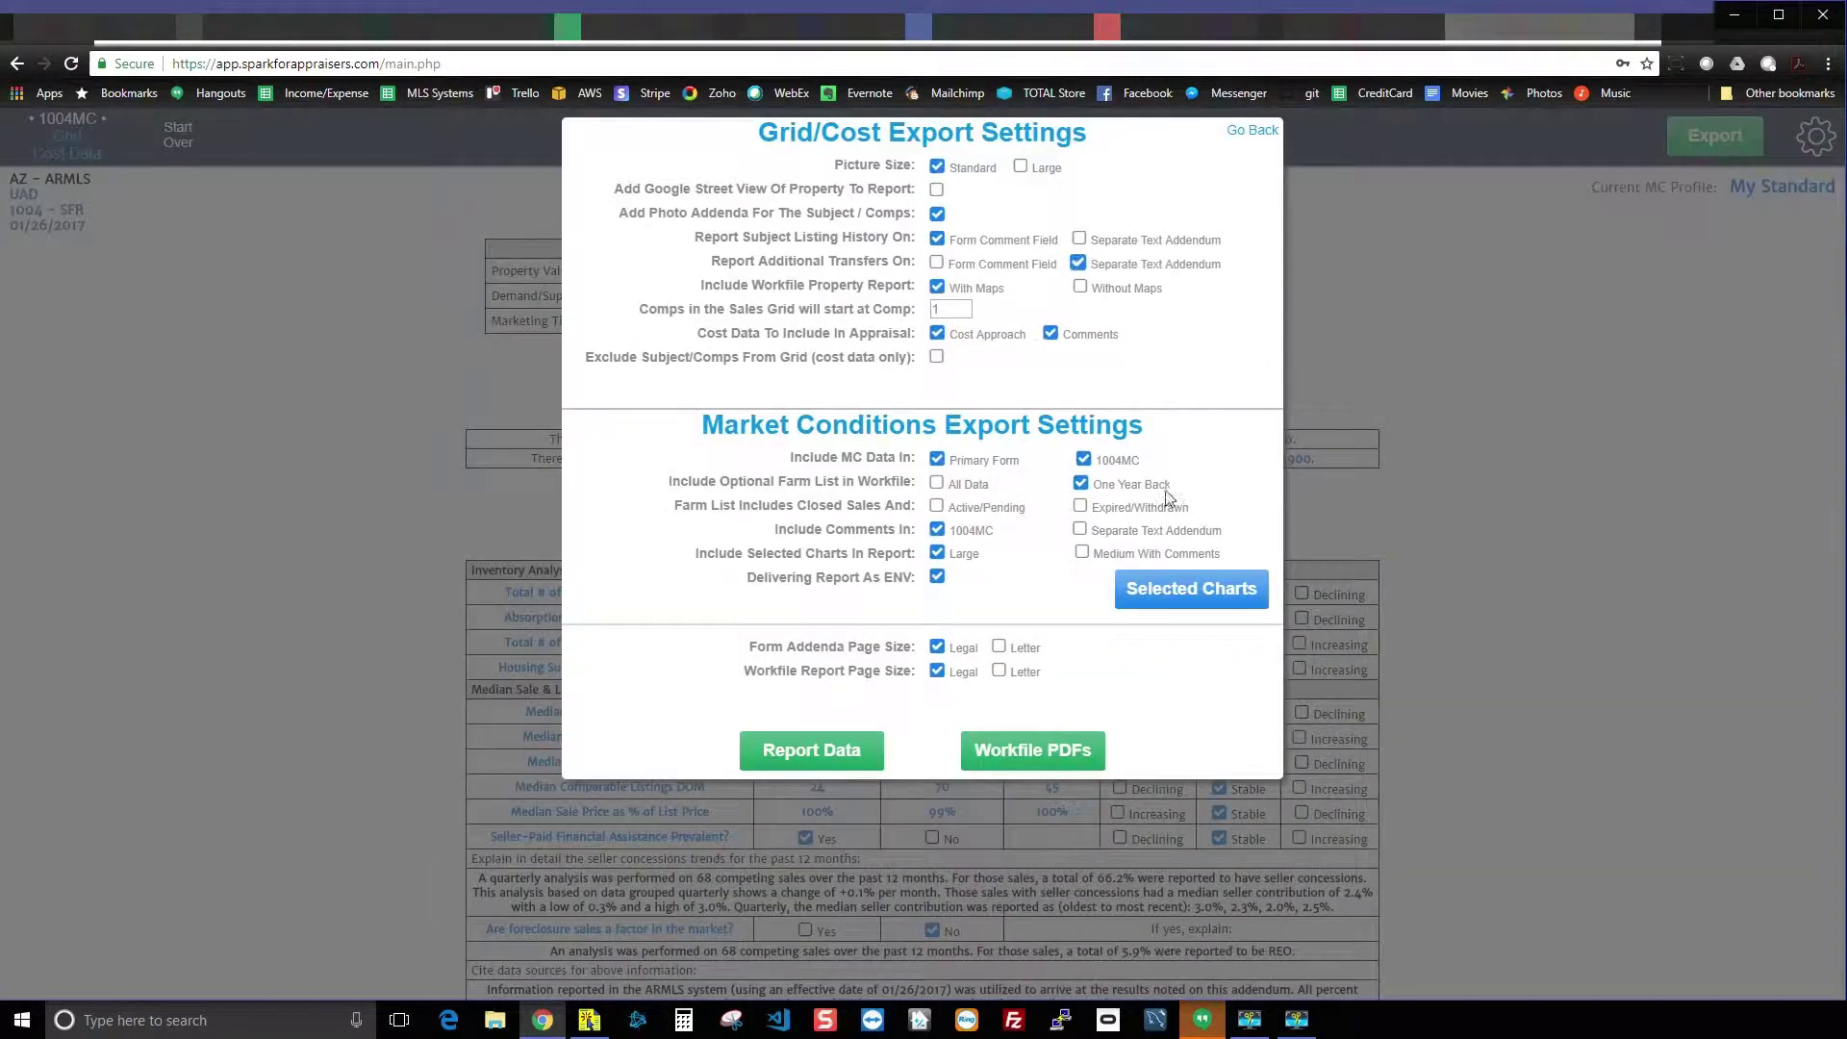
{"action": "left_click", "coordinate": [821, 759]}
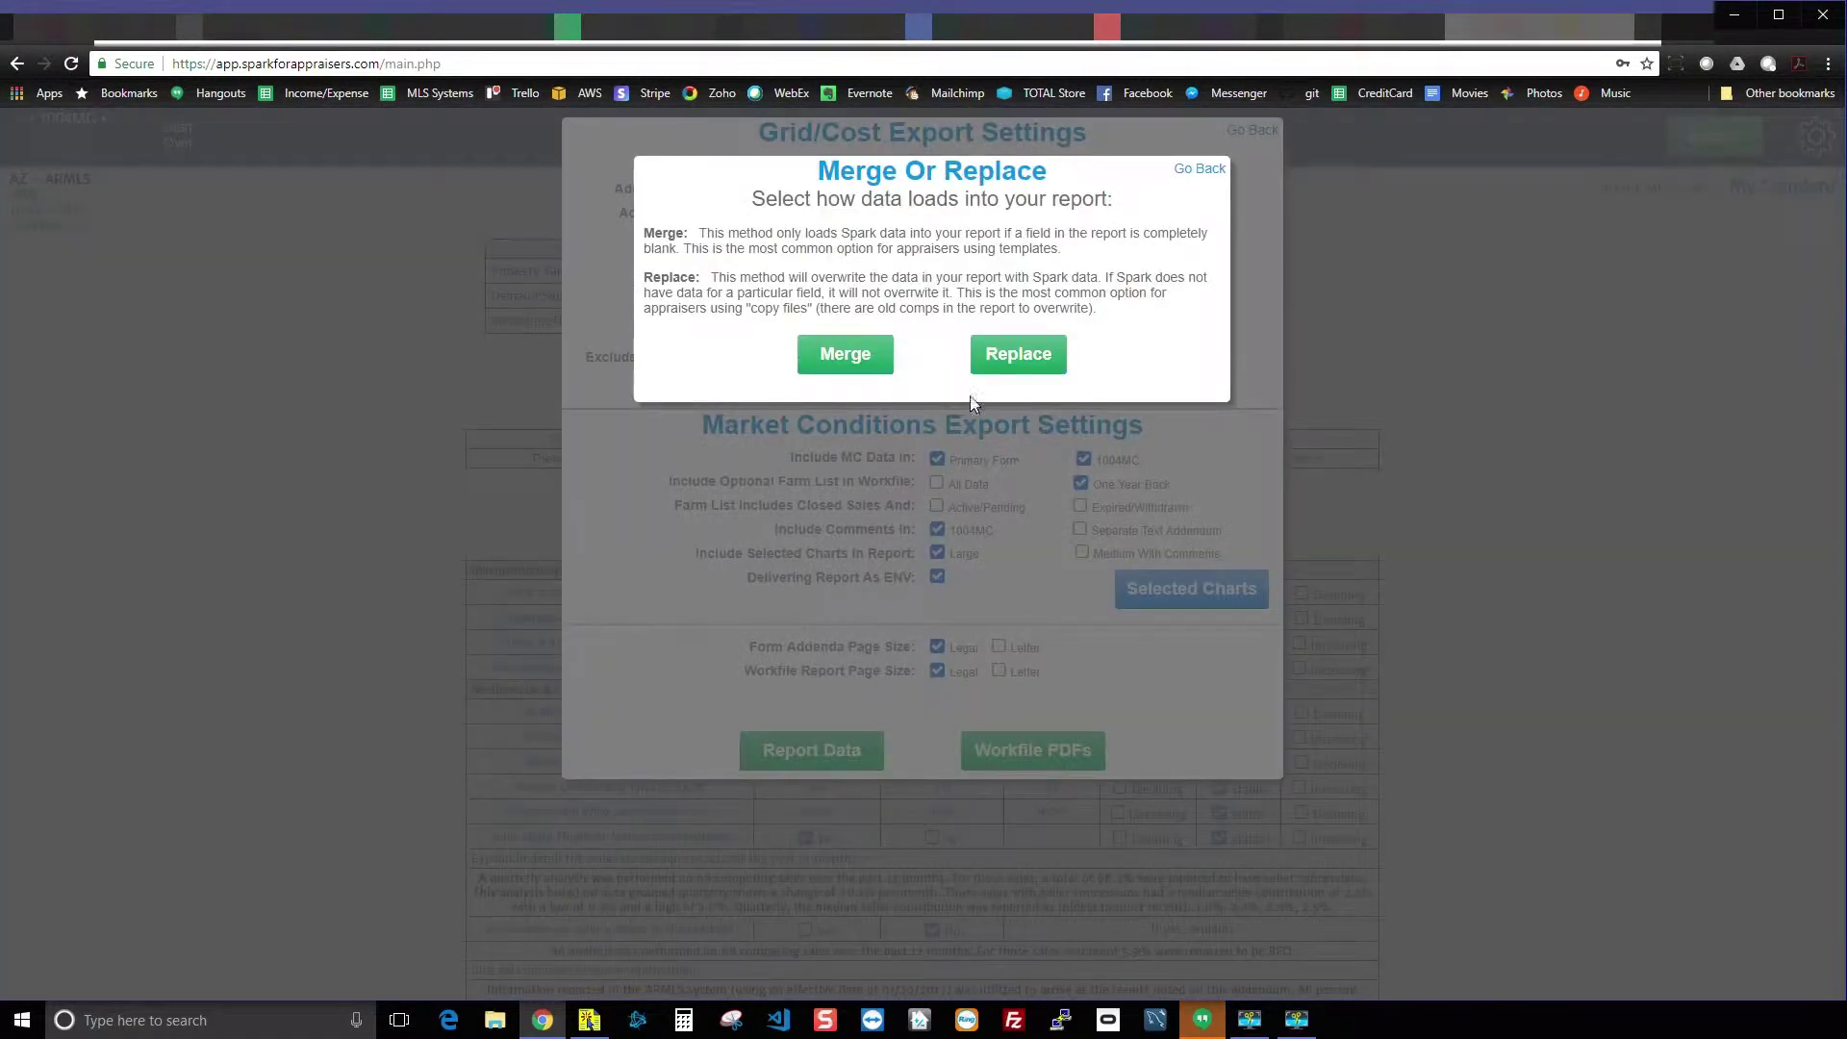
{"action": "left_click", "coordinate": [839, 356]}
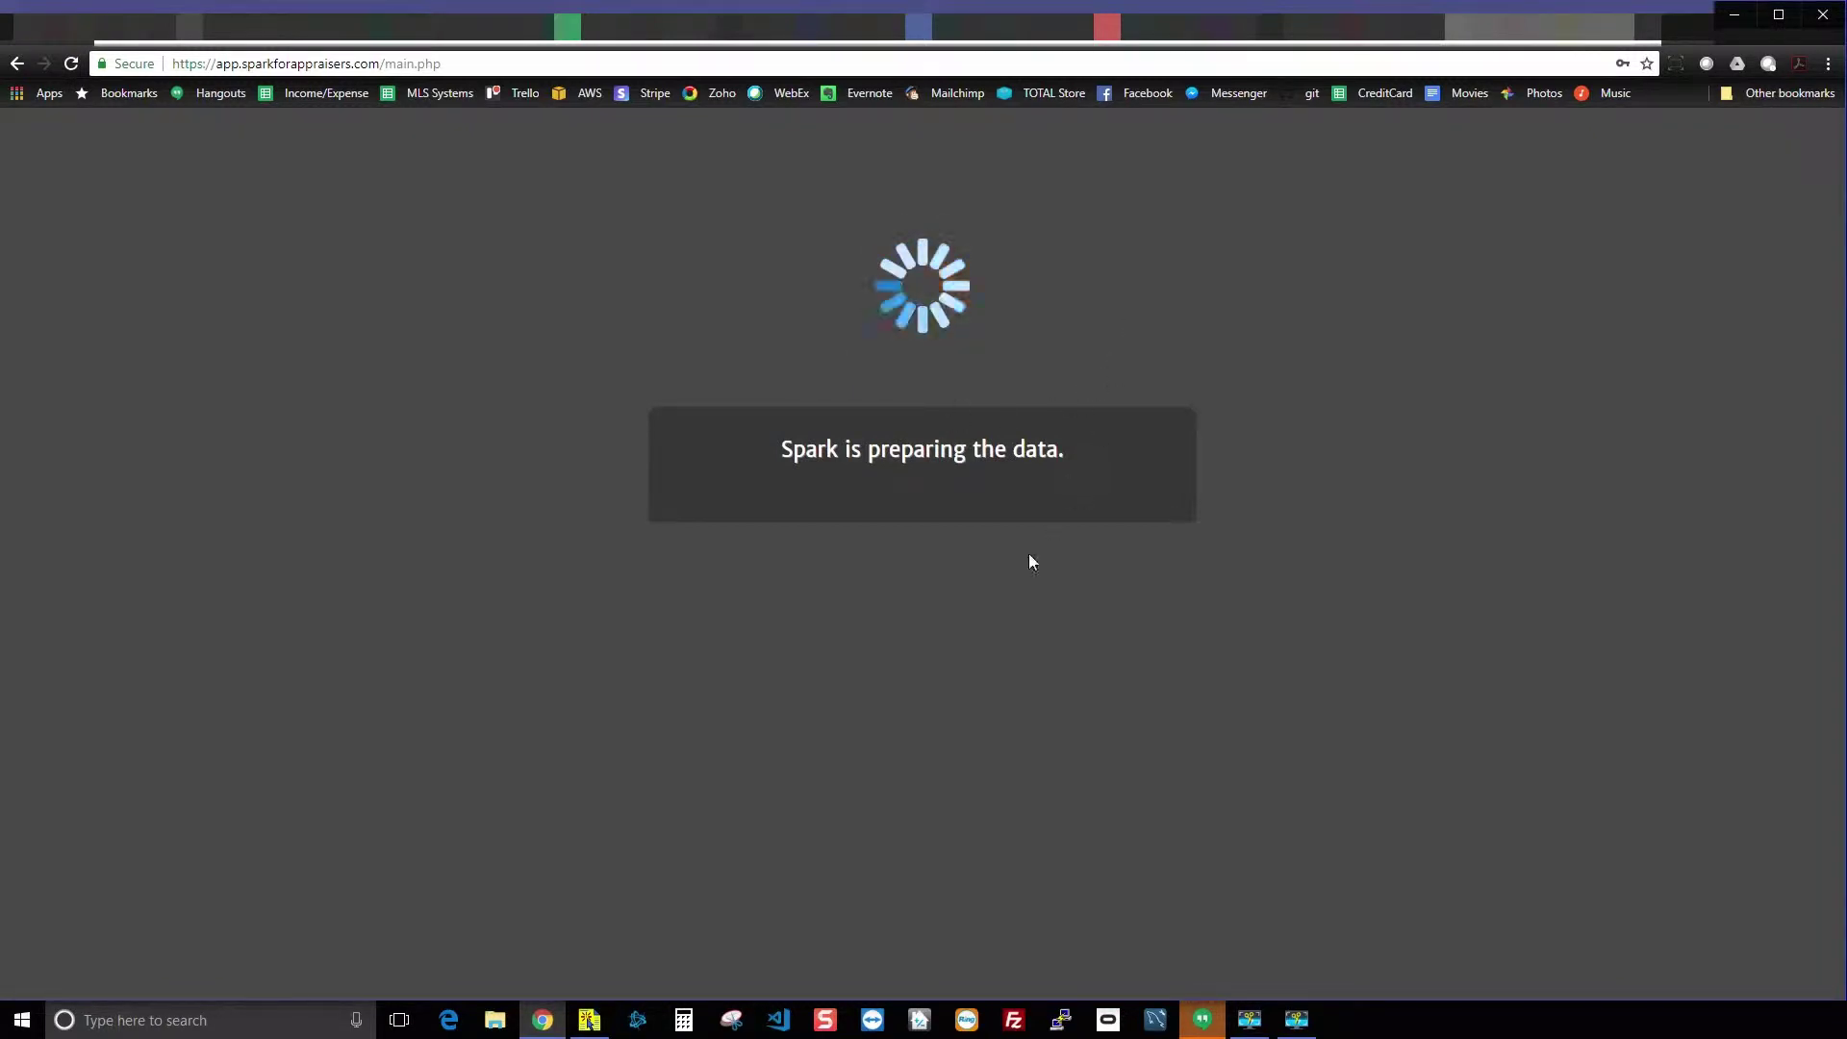
Look over the report's Neighborhood section in ClickFORMS and check in Chrome for the downloaded export file.
{"action": "left_click", "coordinate": [592, 1019]}
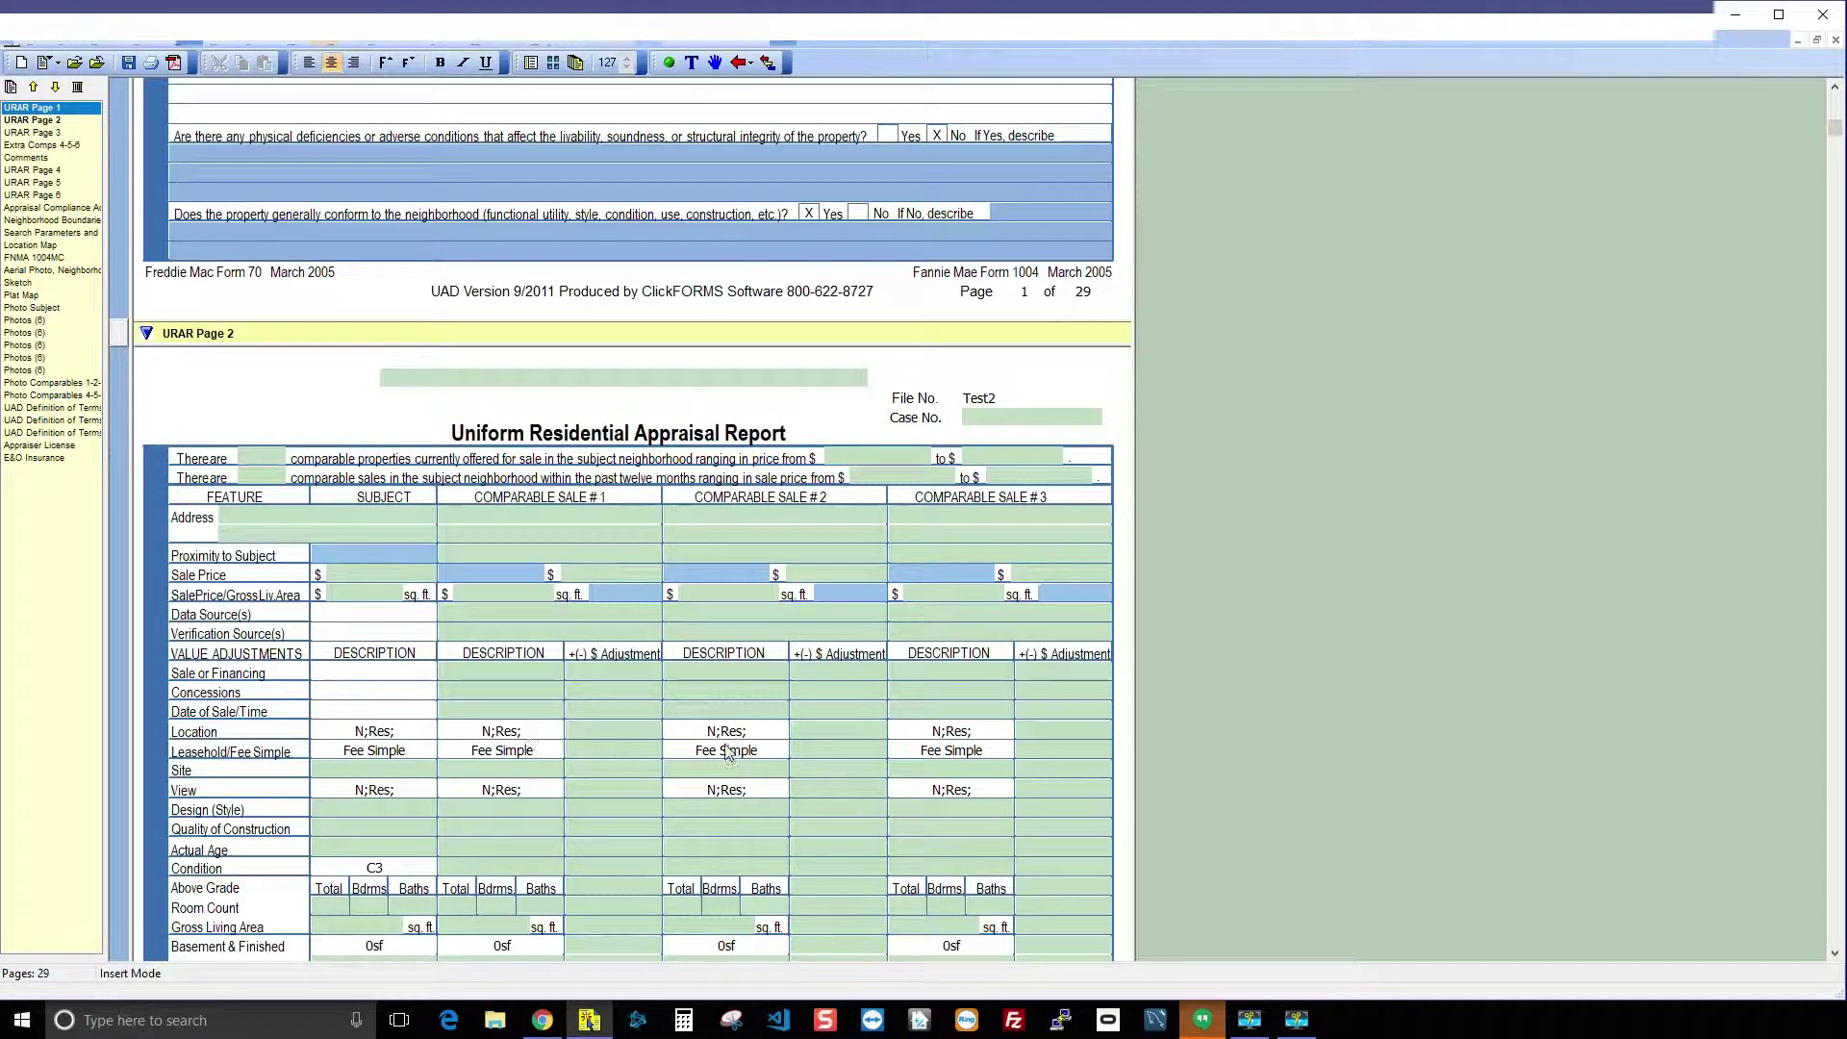
{"action": "scroll", "coordinate": [696, 644], "scroll_direction": "up", "scroll_amount": 5}
{"action": "scroll", "coordinate": [697, 627], "scroll_direction": "up", "scroll_amount": 3}
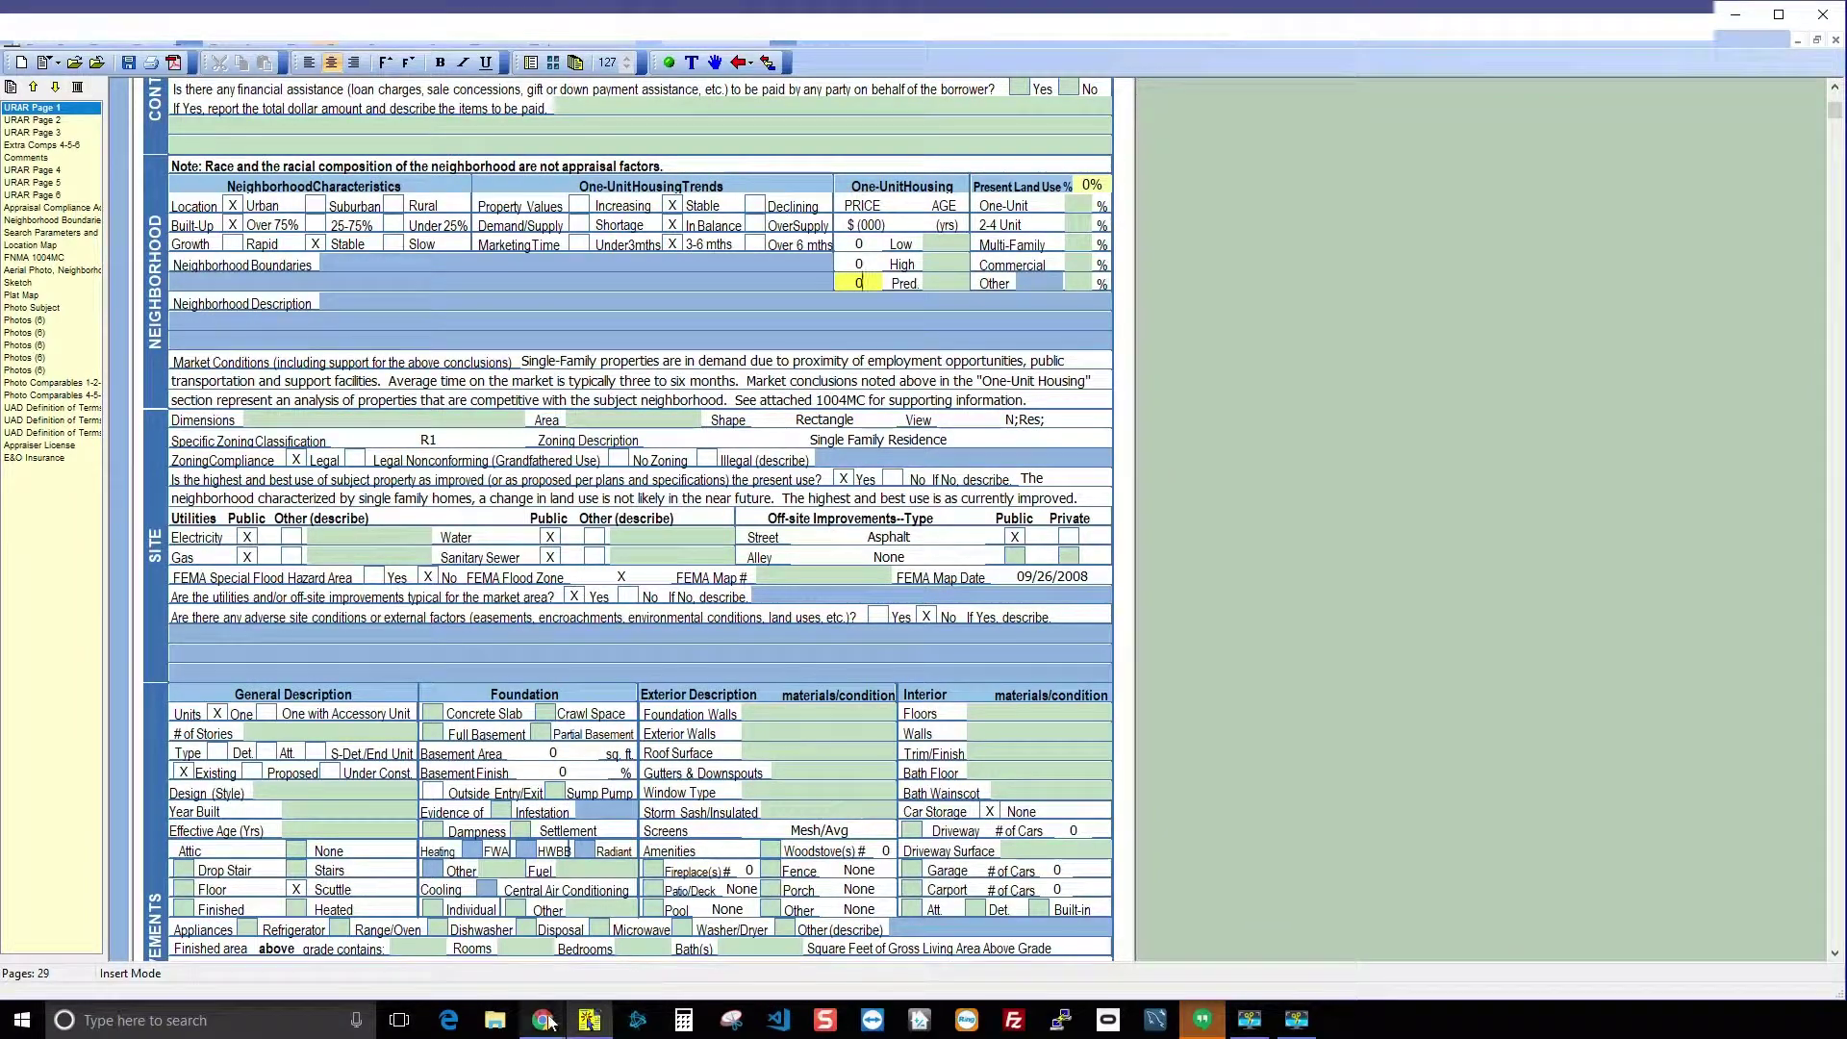
{"action": "left_click", "coordinate": [543, 1020]}
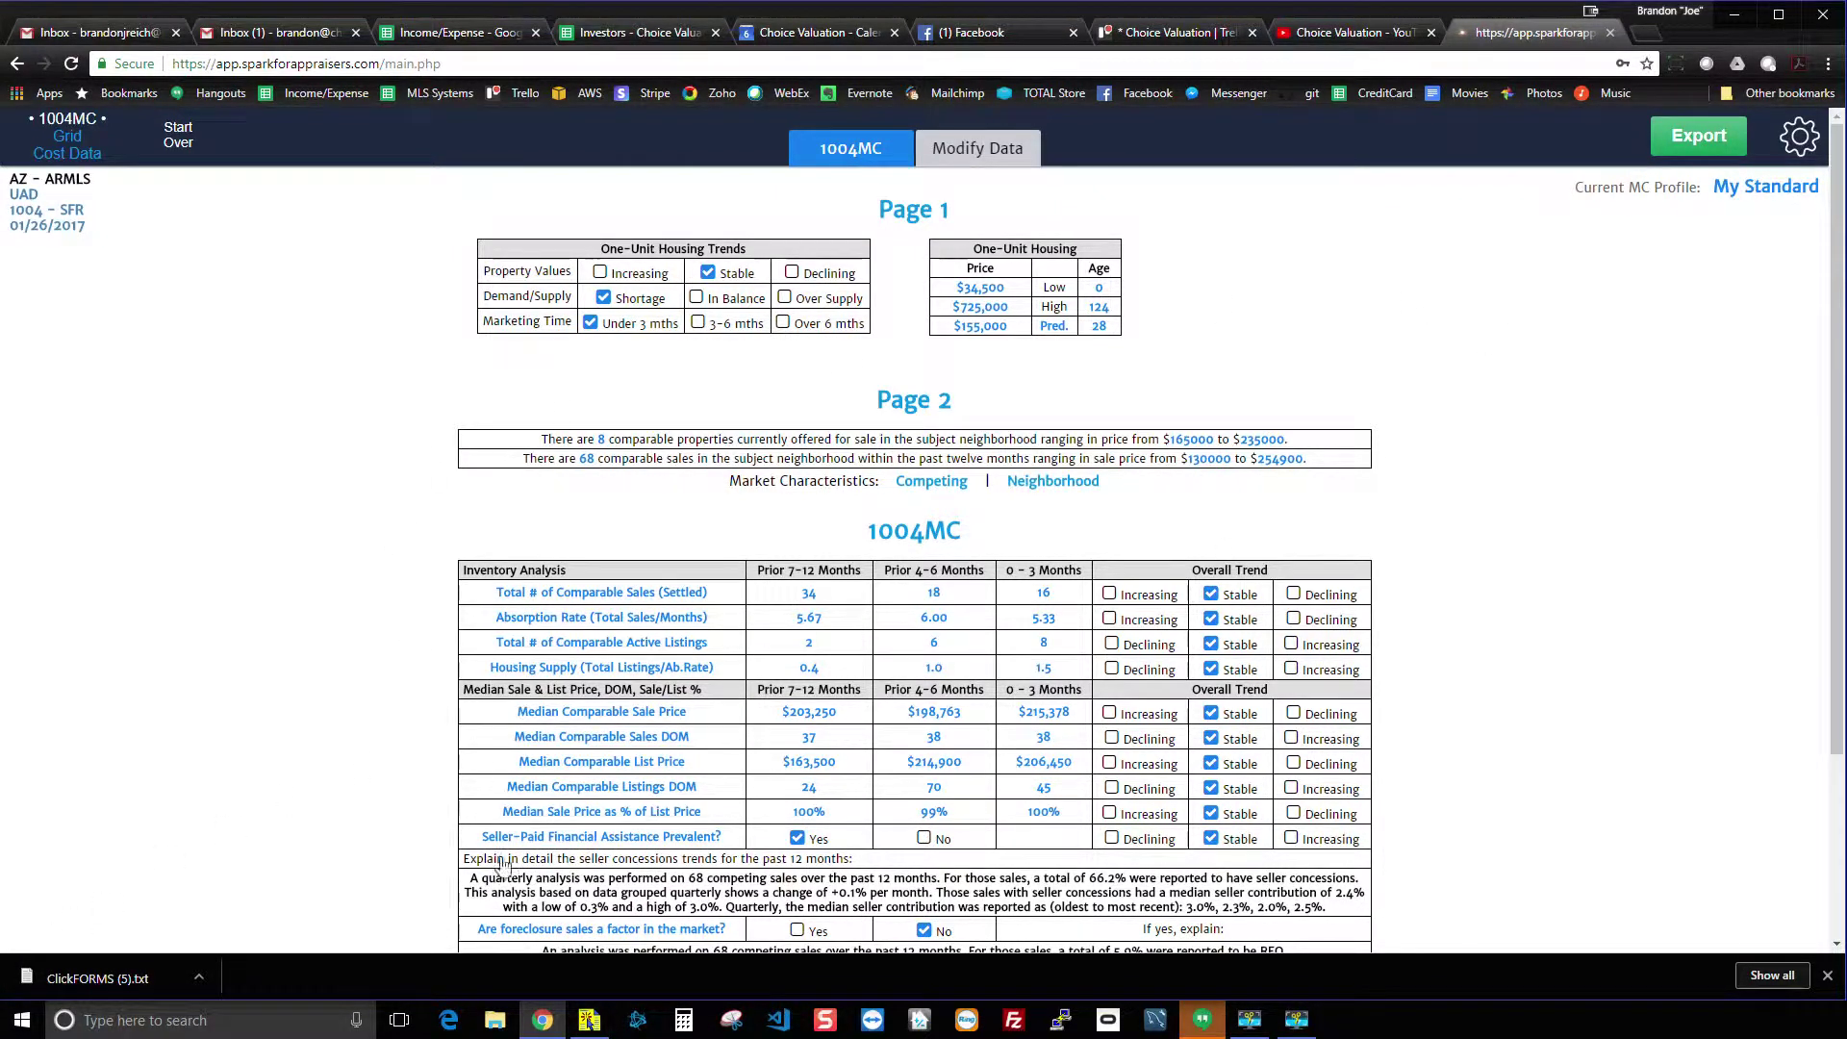
Switch to ClickFORMS and import the ClickFORMS text file "ClickFORMS (5)" from the Downloads folder into the open report.
{"action": "left_click", "coordinate": [588, 1019]}
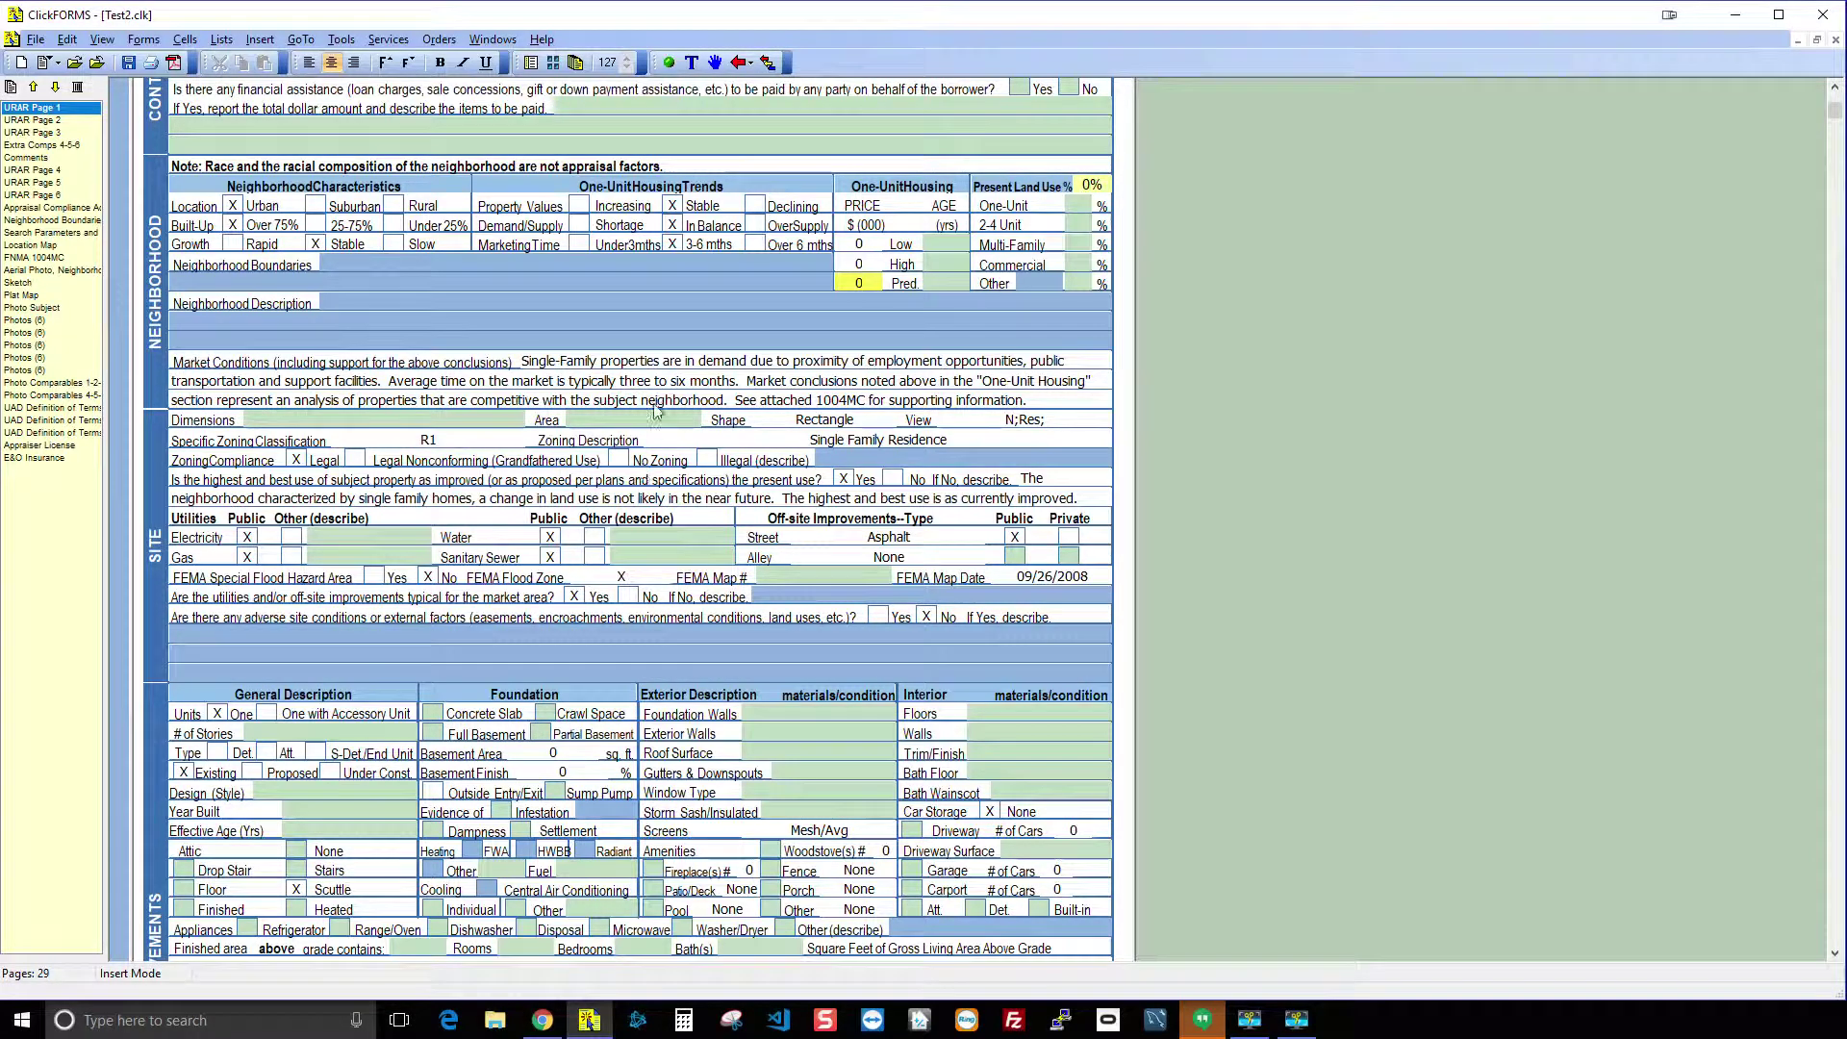
{"action": "scroll", "coordinate": [678, 443], "scroll_direction": "up", "scroll_amount": 3}
{"action": "scroll", "coordinate": [678, 442], "scroll_direction": "down", "scroll_amount": 3}
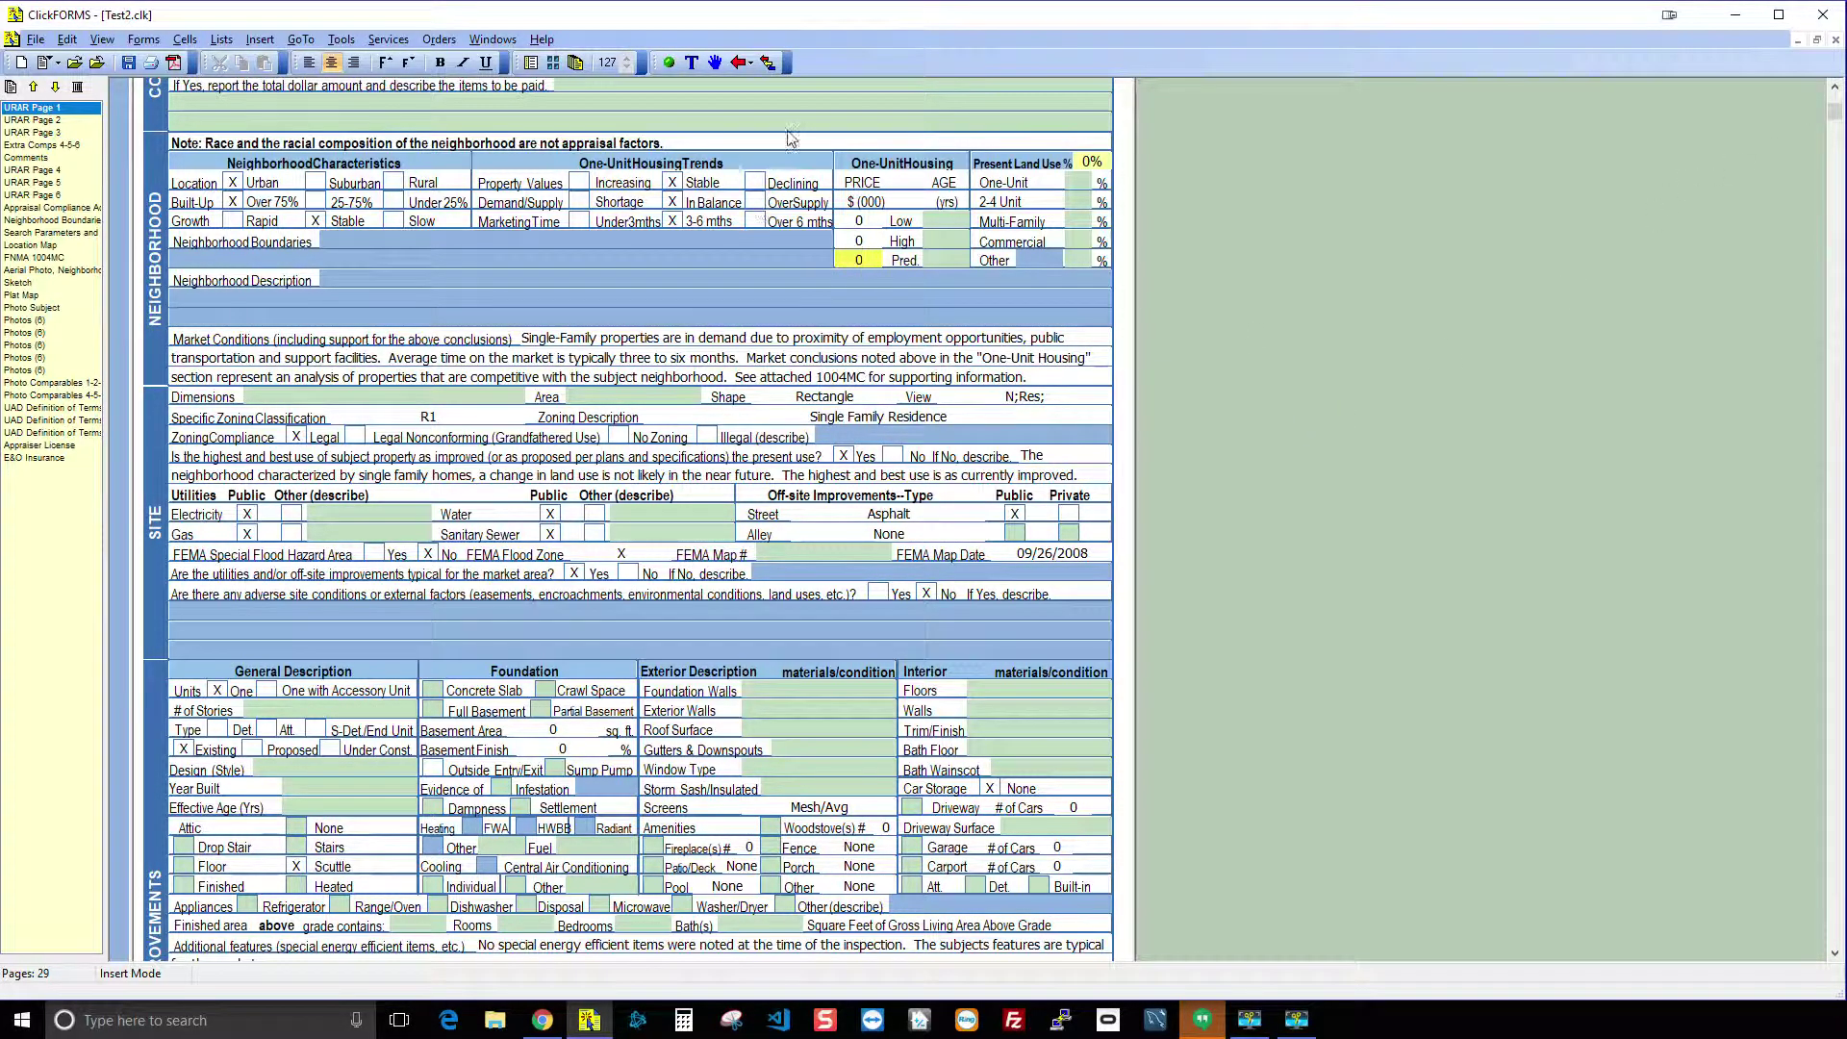
{"action": "left_click", "coordinate": [690, 522]}
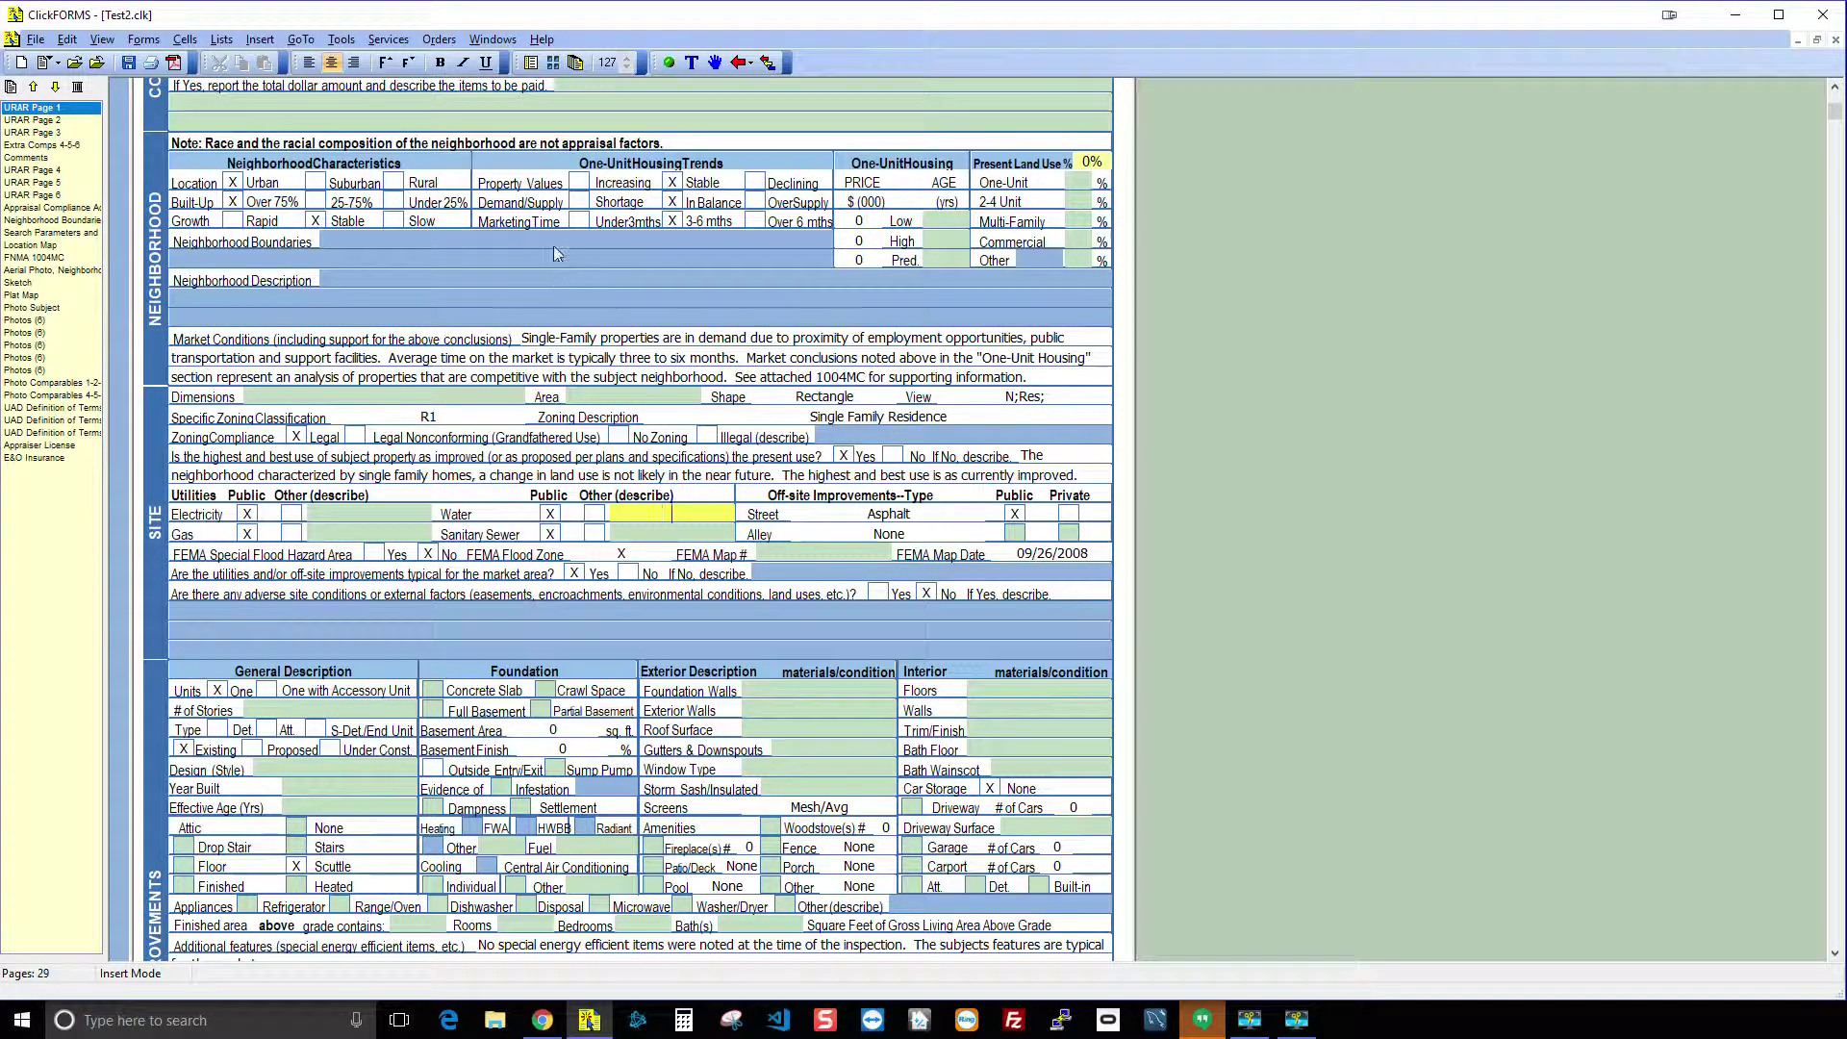
{"action": "left_click", "coordinate": [35, 40]}
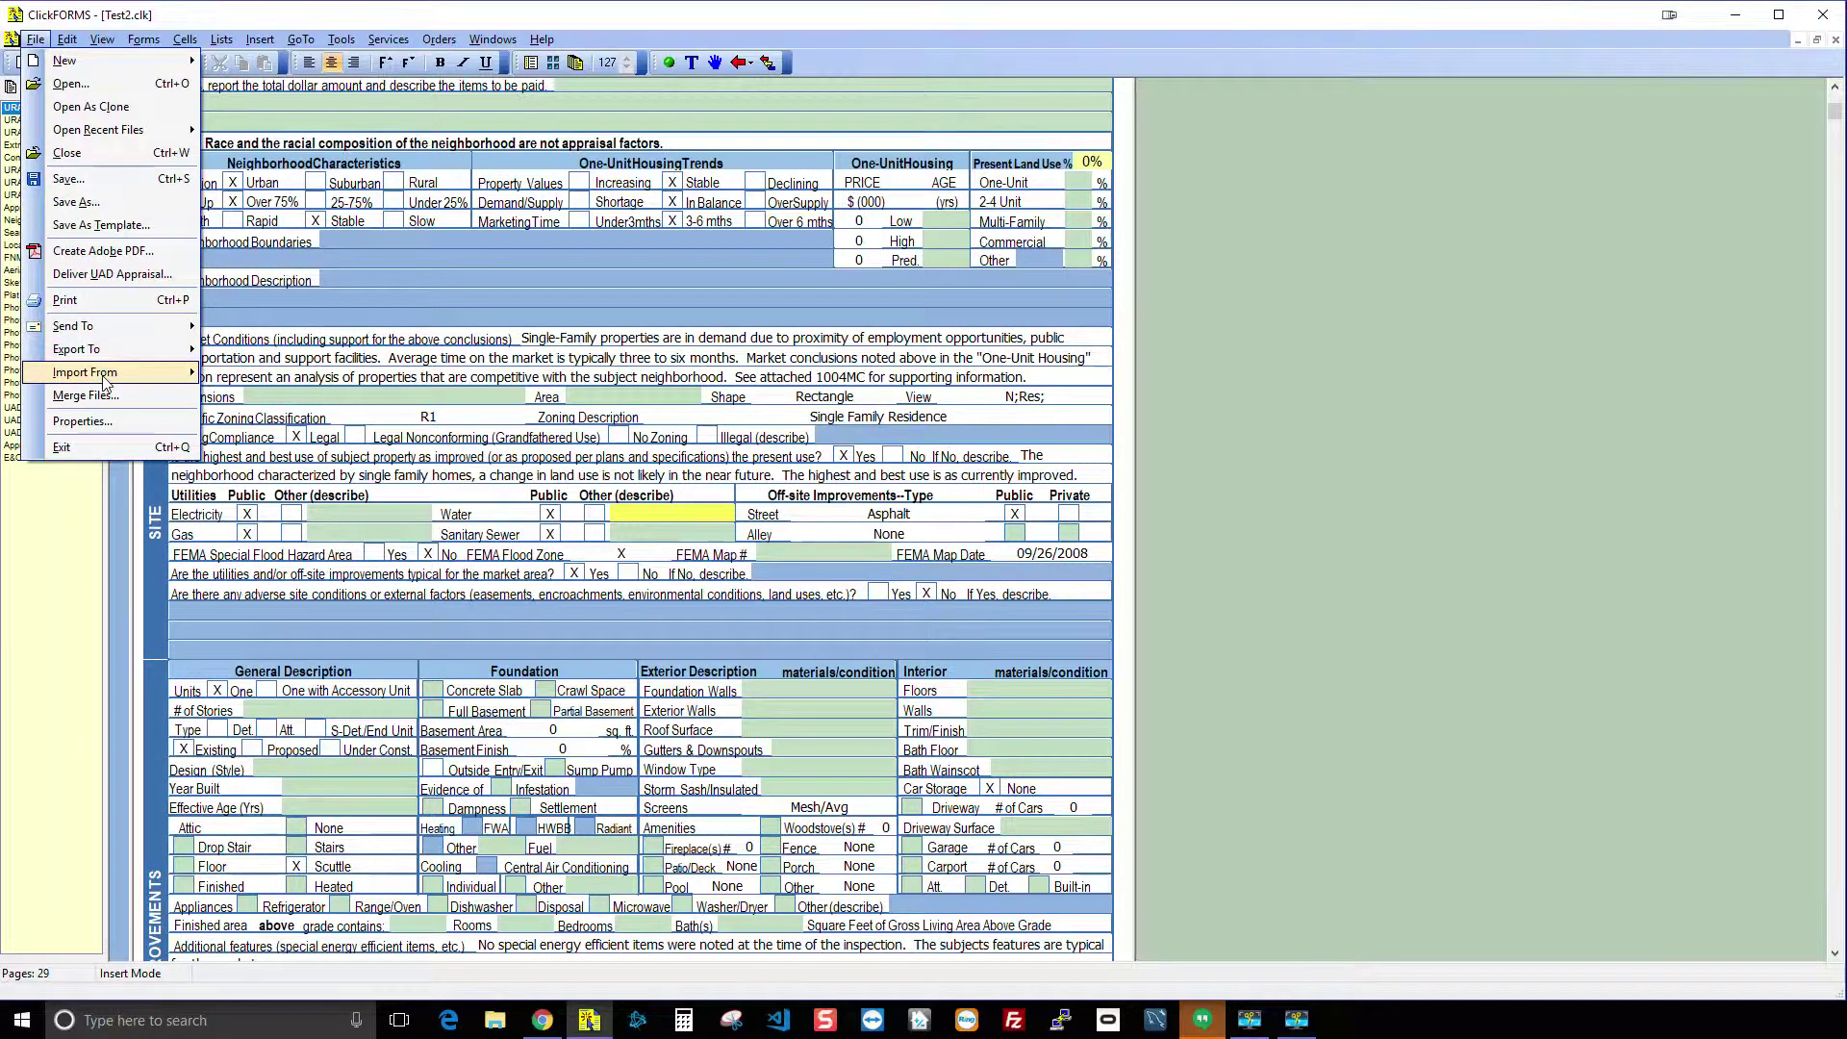
{"action": "mouse_move", "coordinate": [106, 382]}
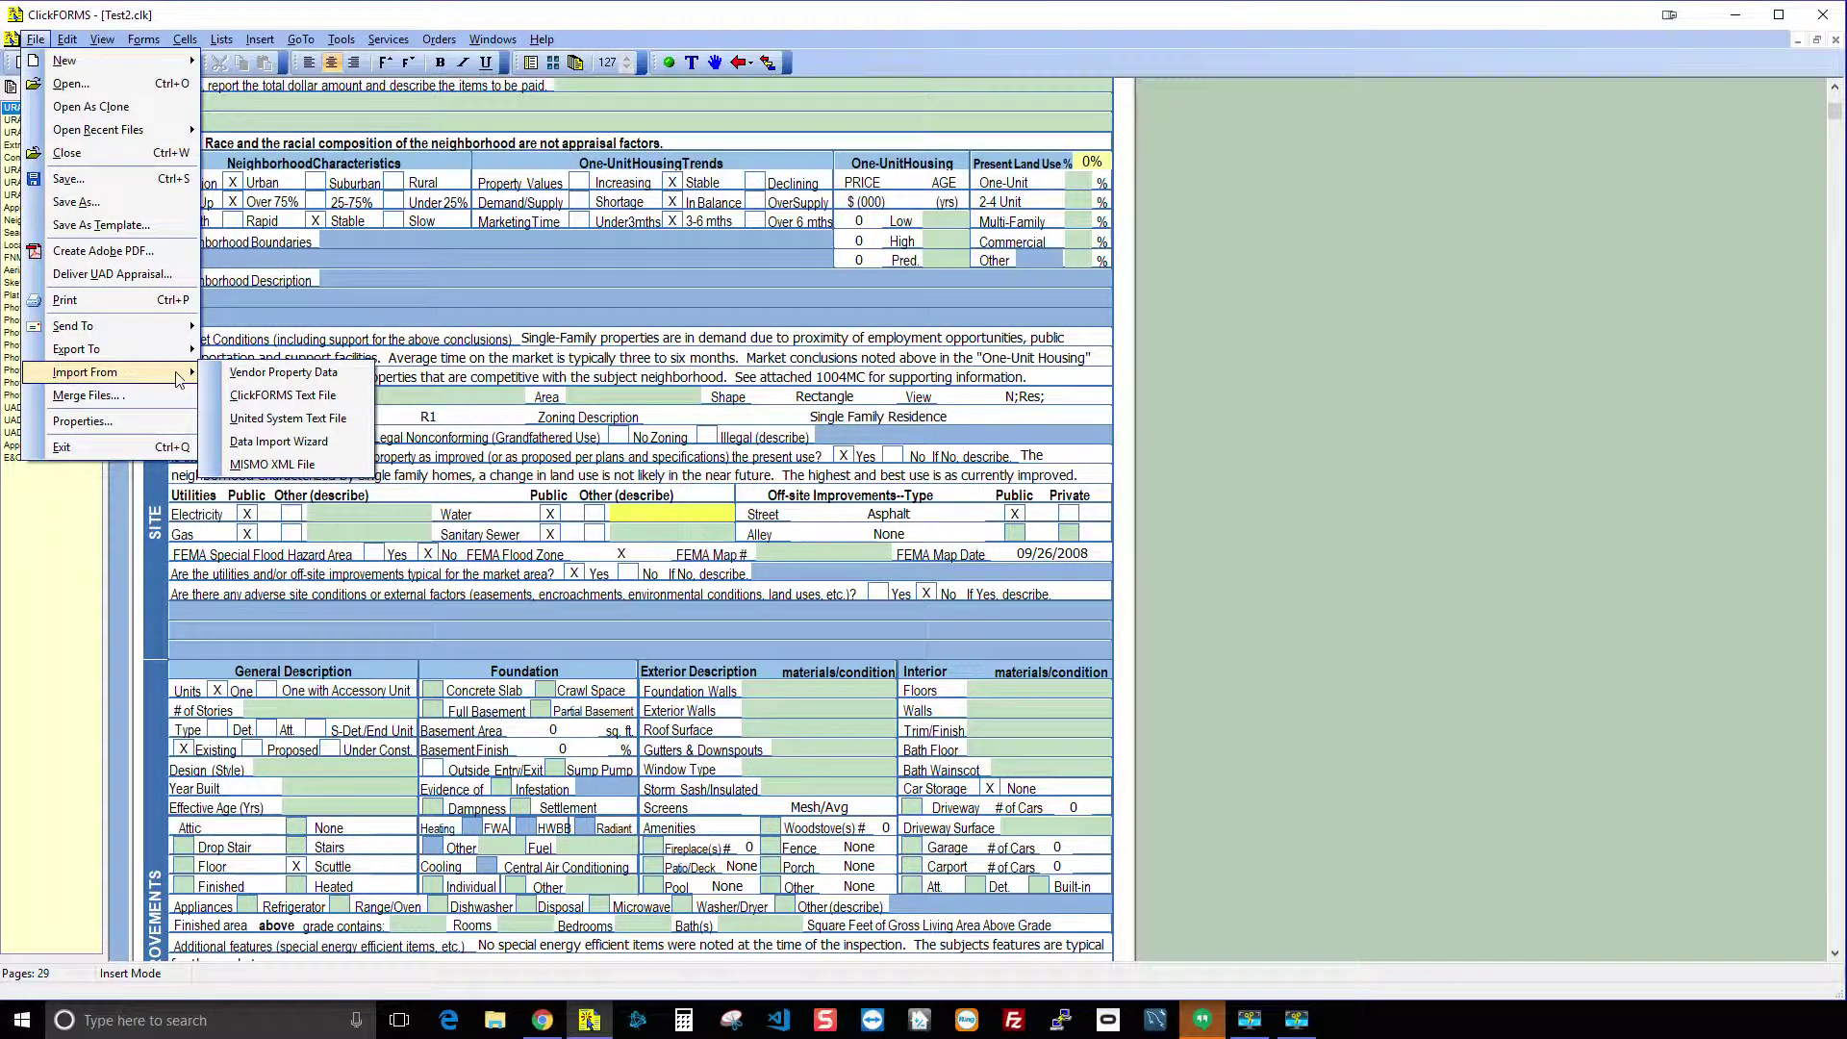
{"action": "left_click", "coordinate": [312, 397]}
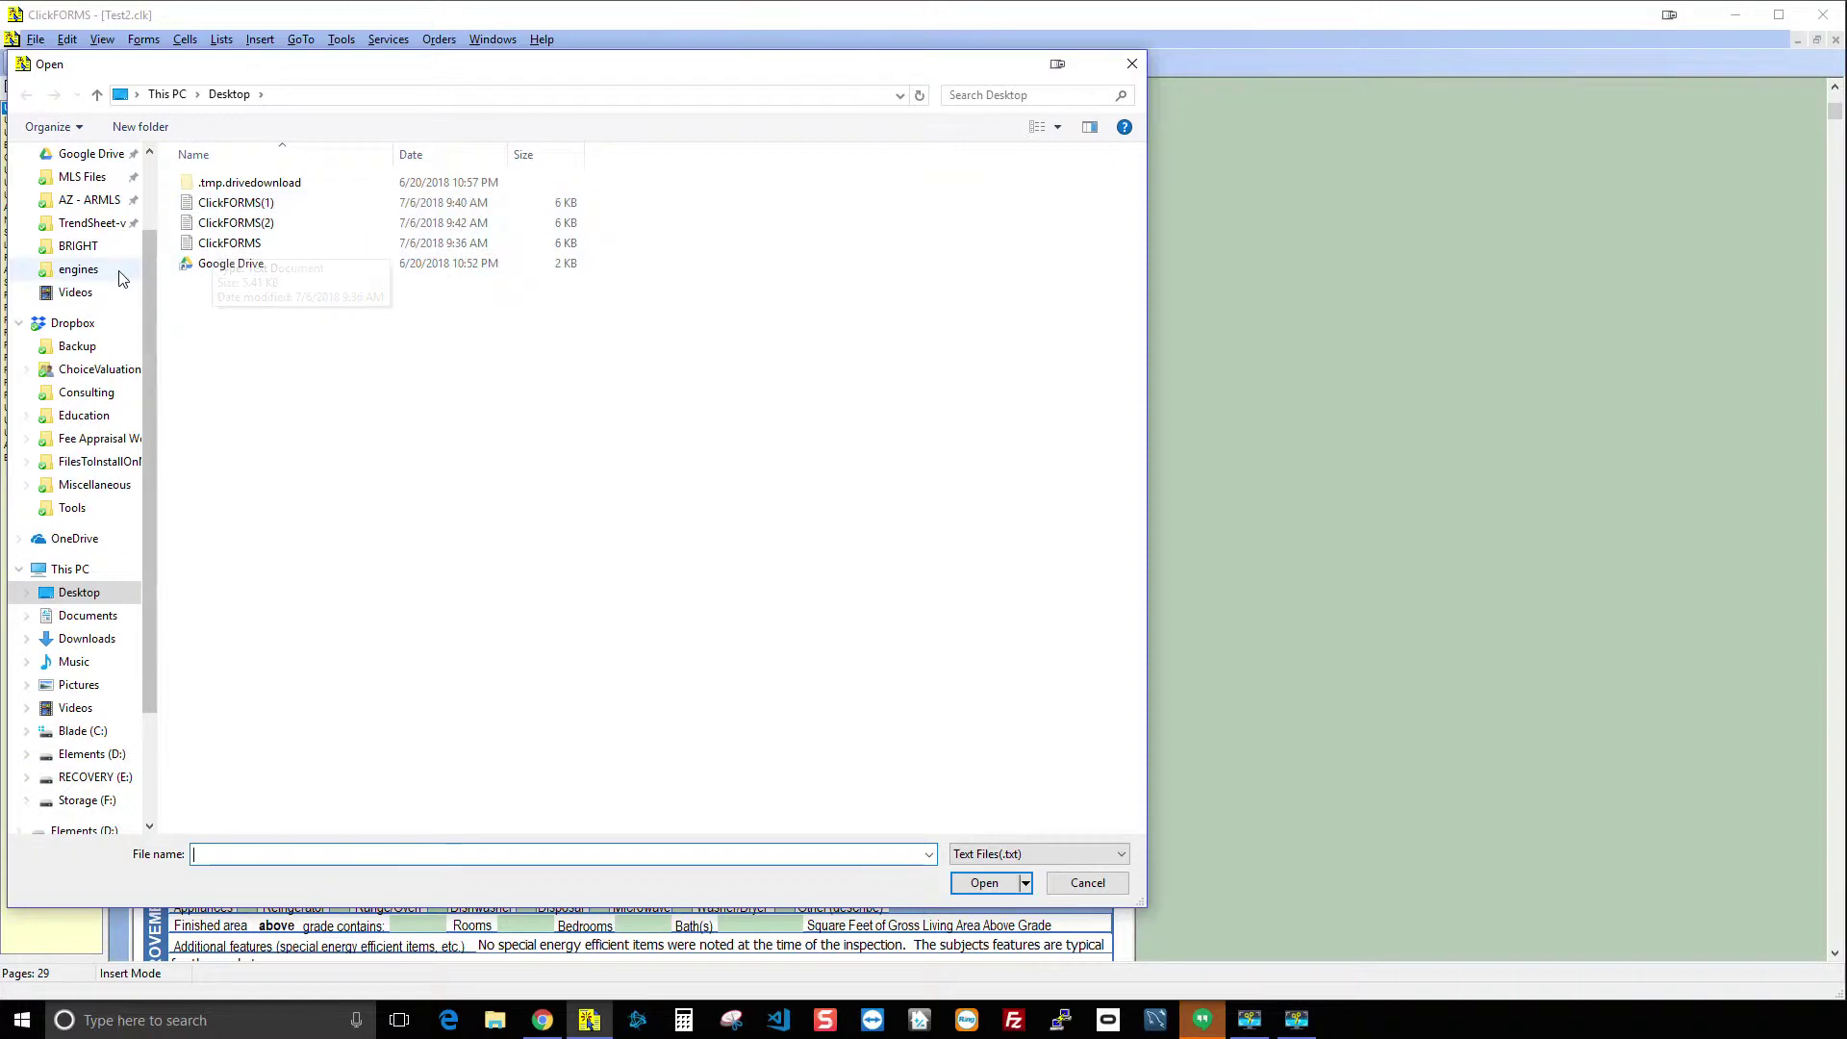
{"action": "scroll", "coordinate": [122, 278], "scroll_direction": "up", "scroll_amount": 2}
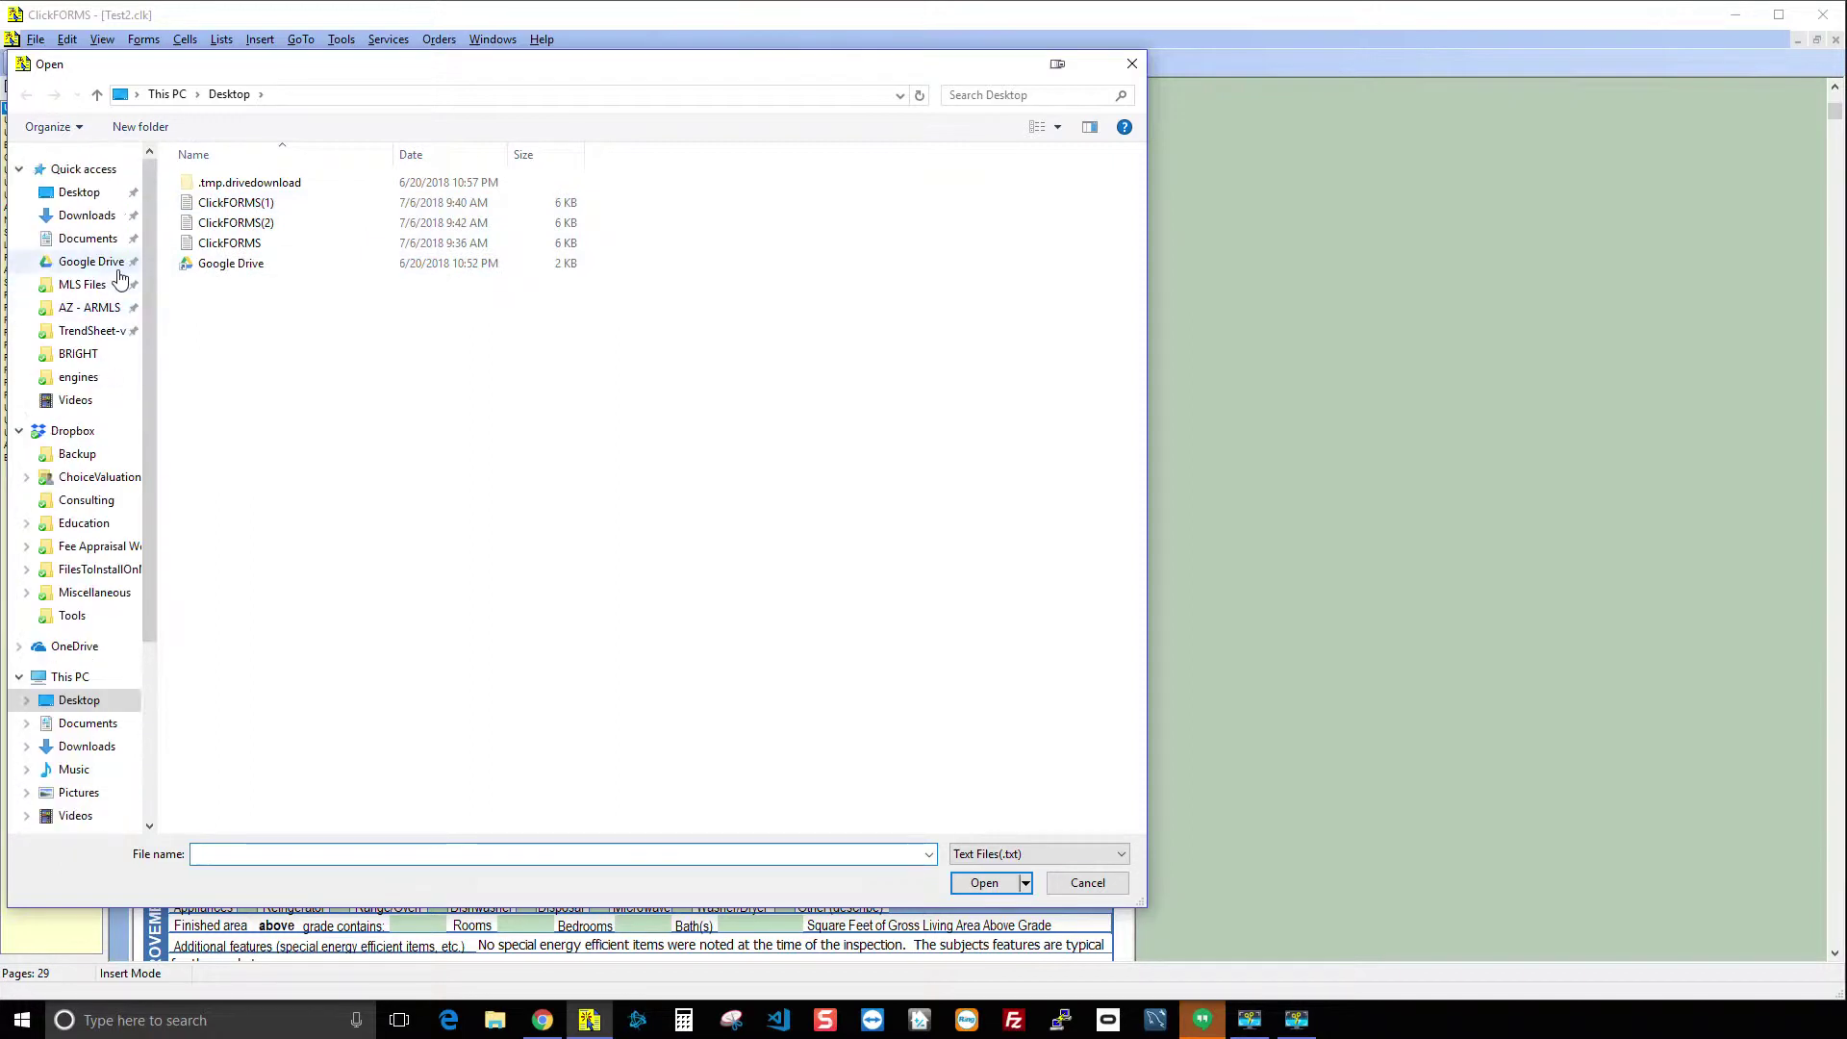
{"action": "left_click", "coordinate": [81, 218]}
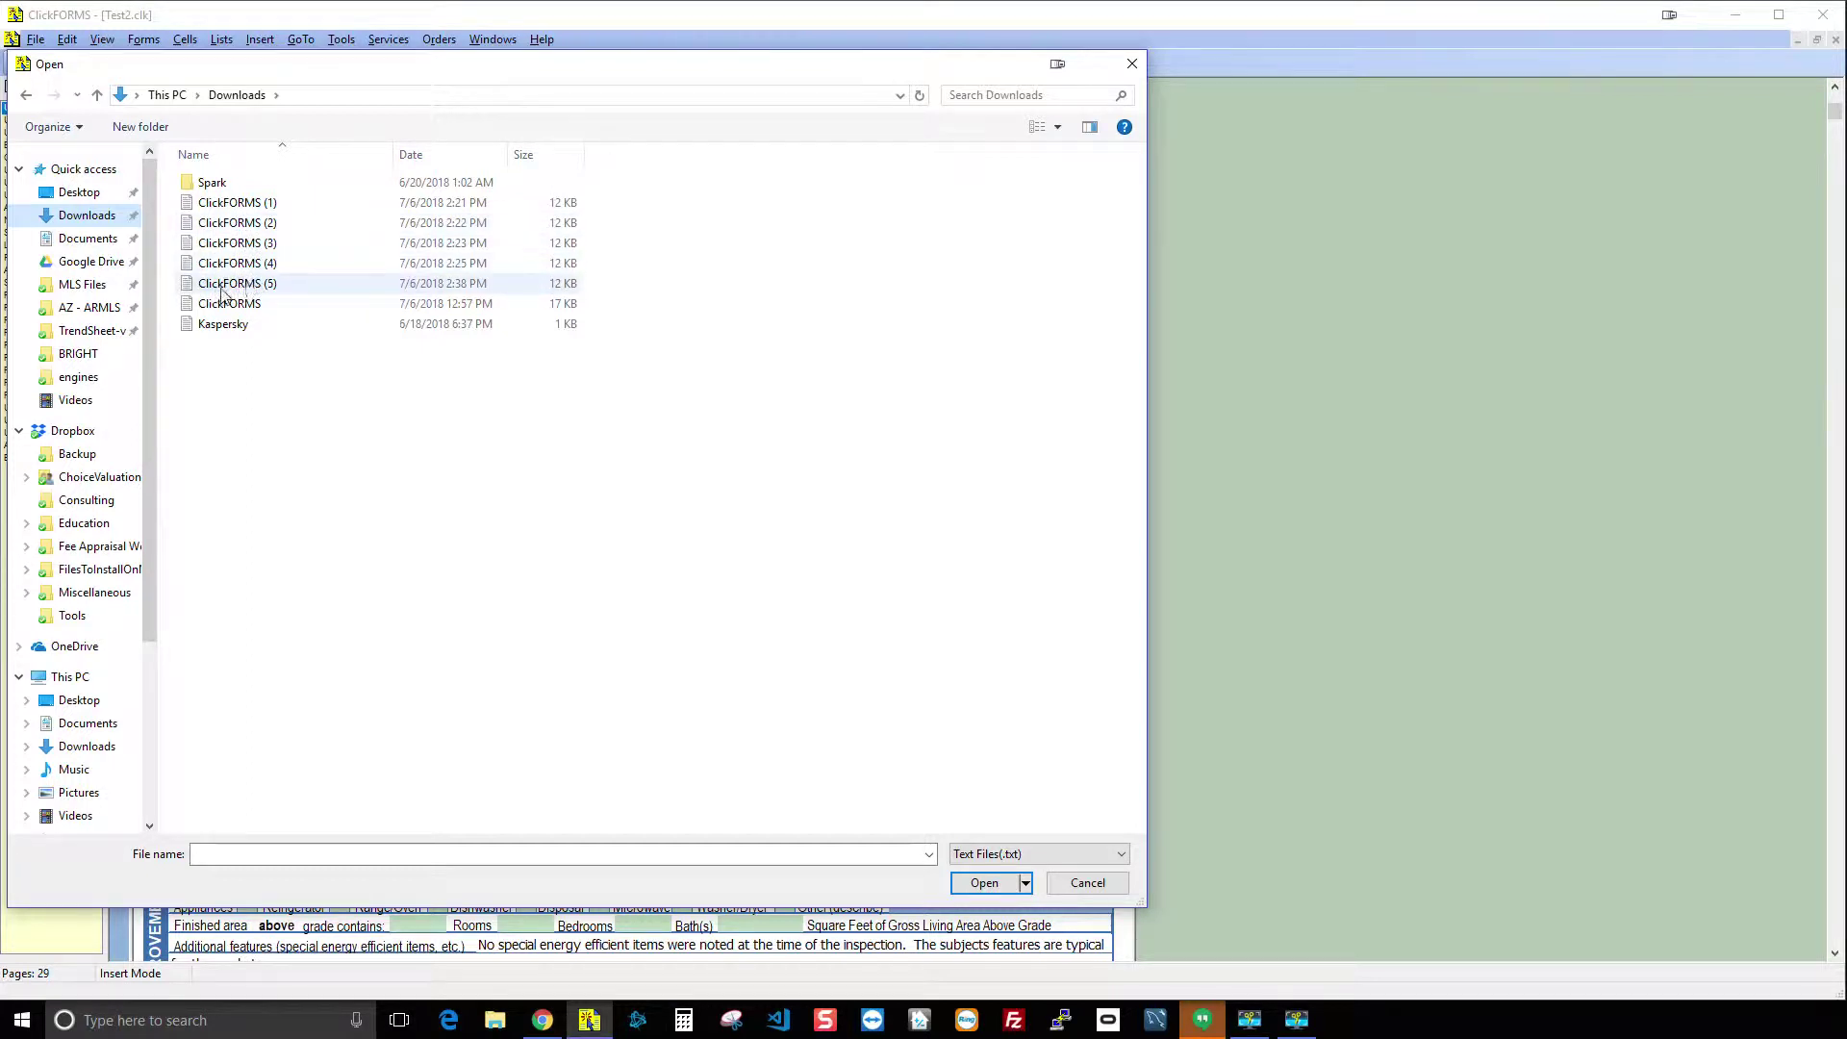
{"action": "left_click", "coordinate": [273, 286]}
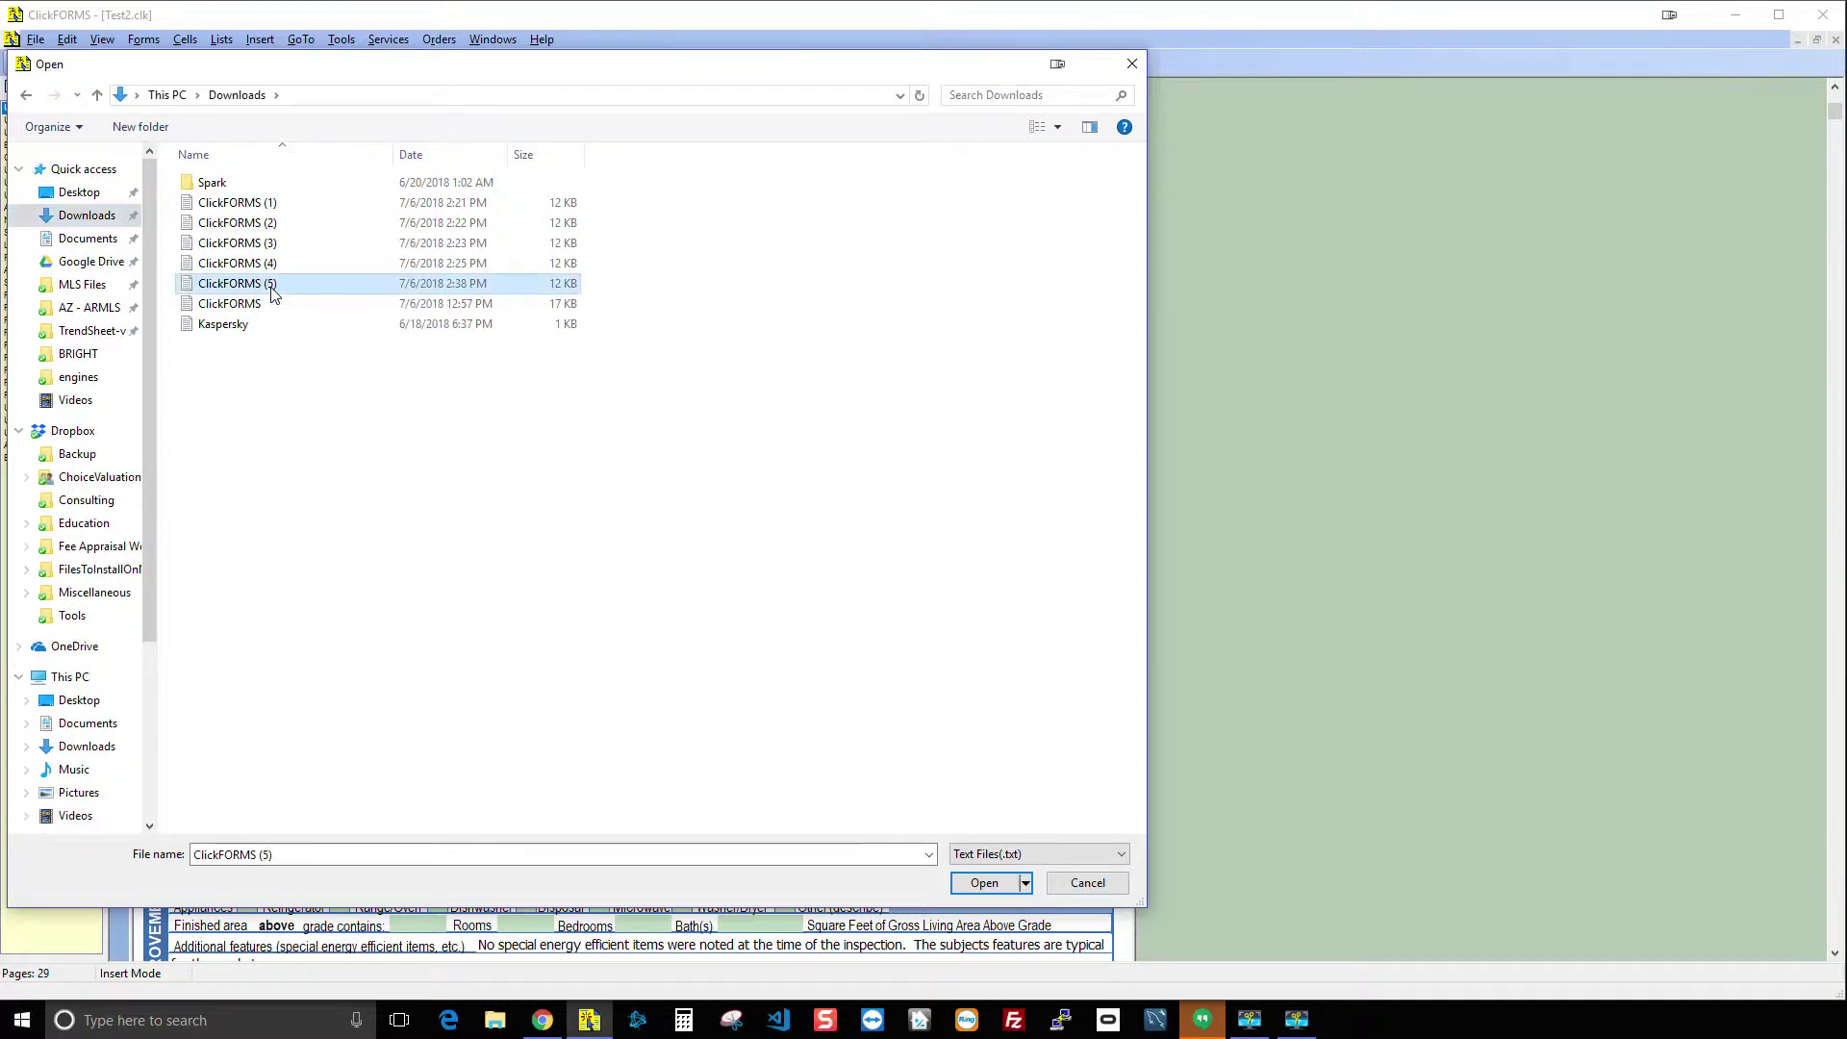
{"action": "left_click", "coordinate": [985, 880]}
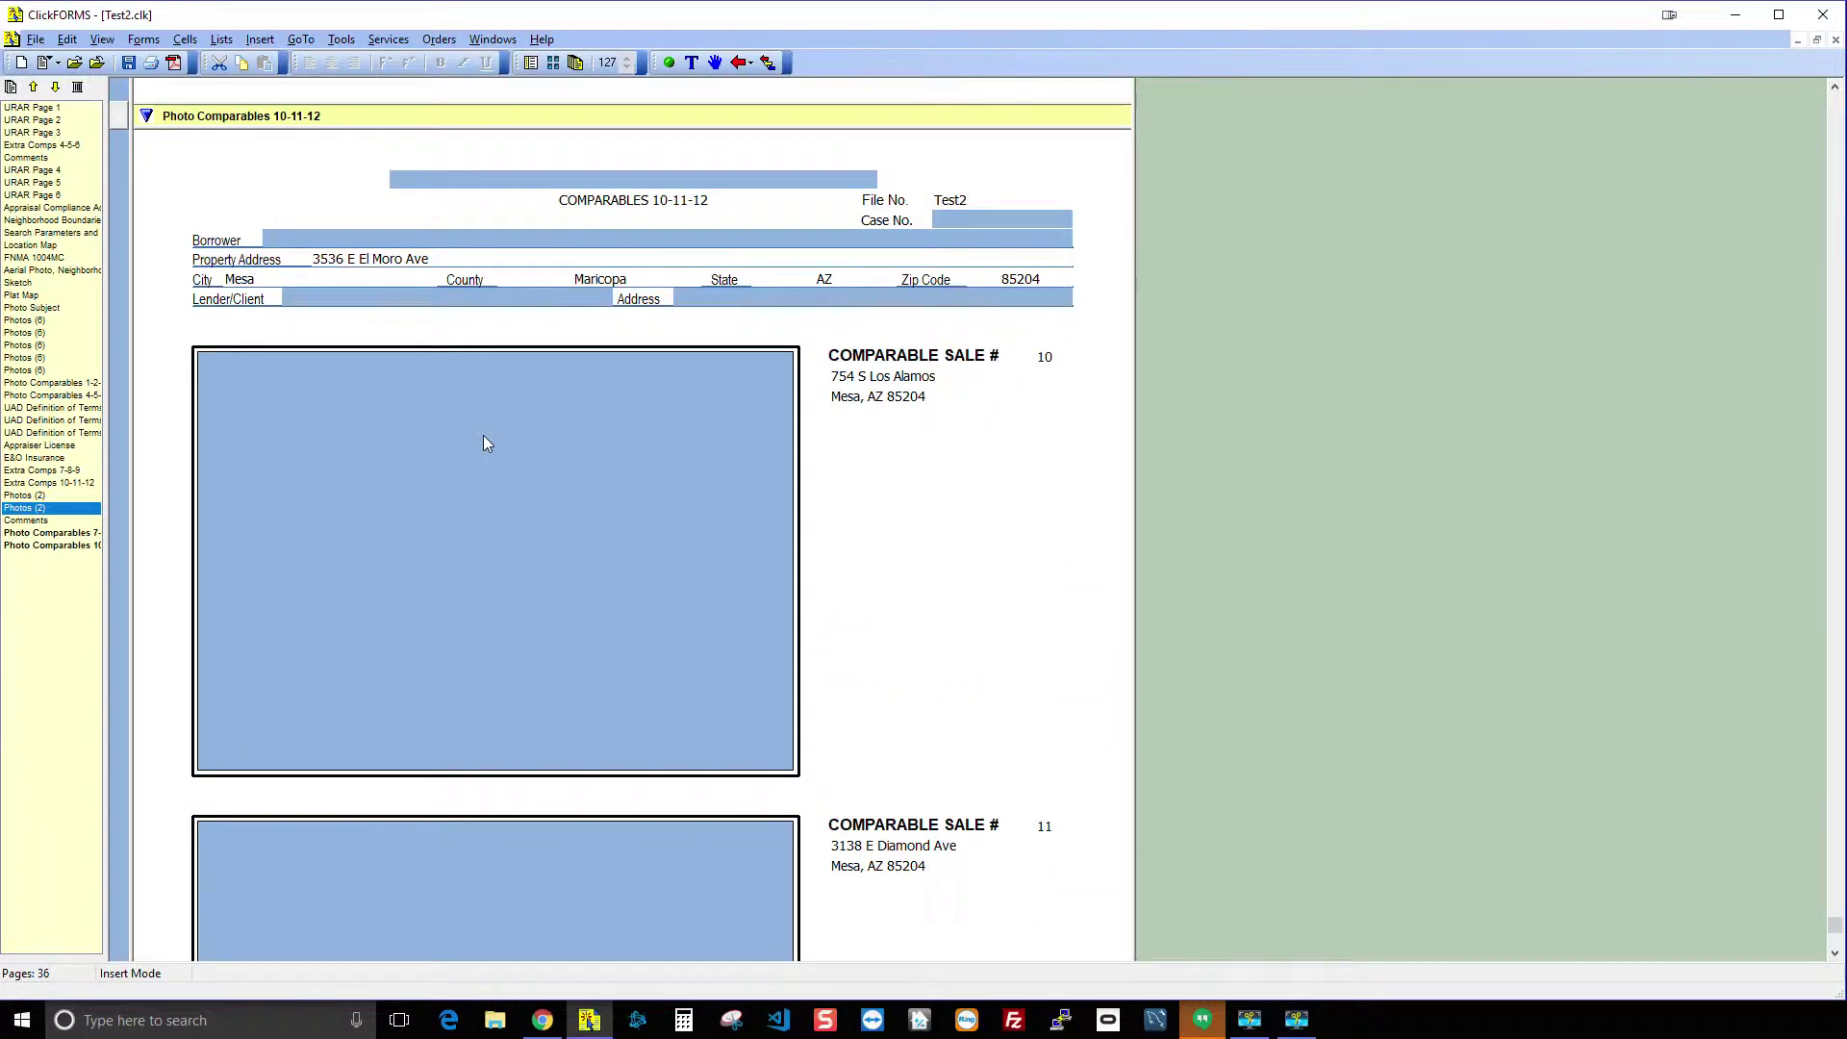
Review the imported data on URAR Page 1, including the Neighborhood, One-Unit Housing, Site and Improvements sections.
{"action": "left_click", "coordinate": [46, 120]}
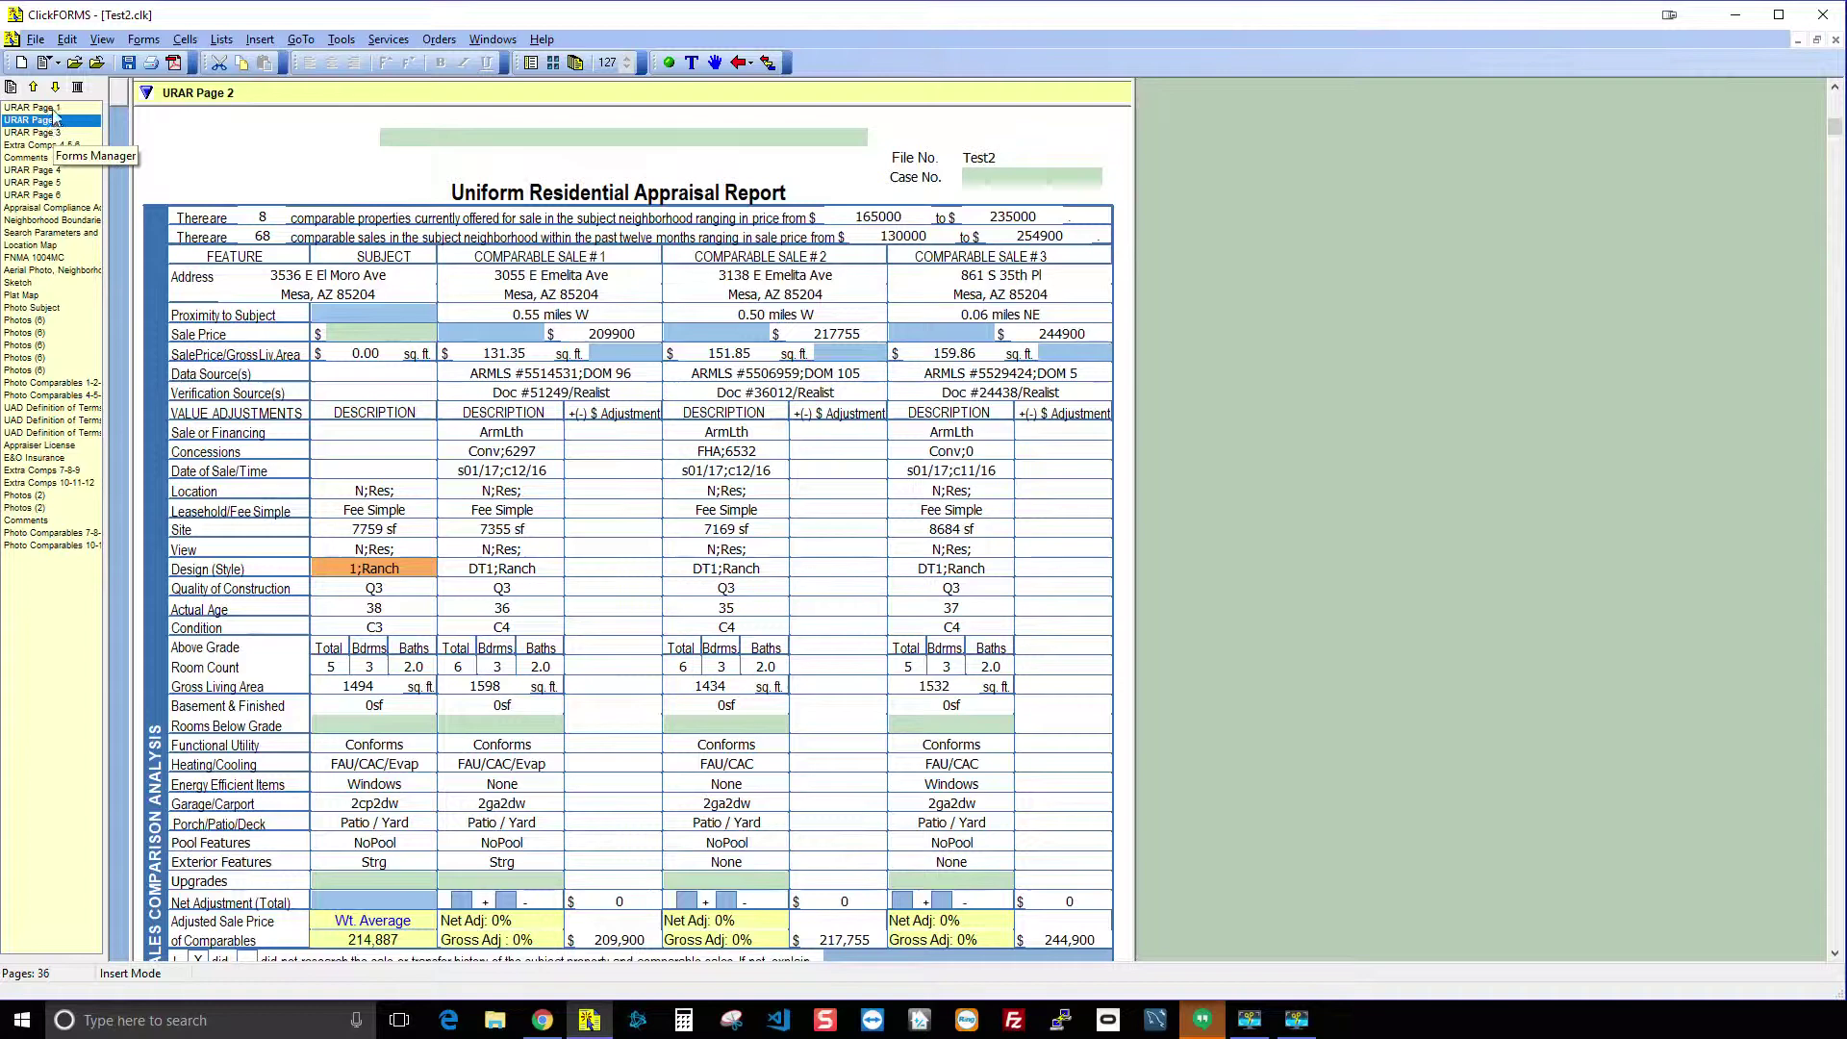
{"action": "left_click", "coordinate": [38, 108]}
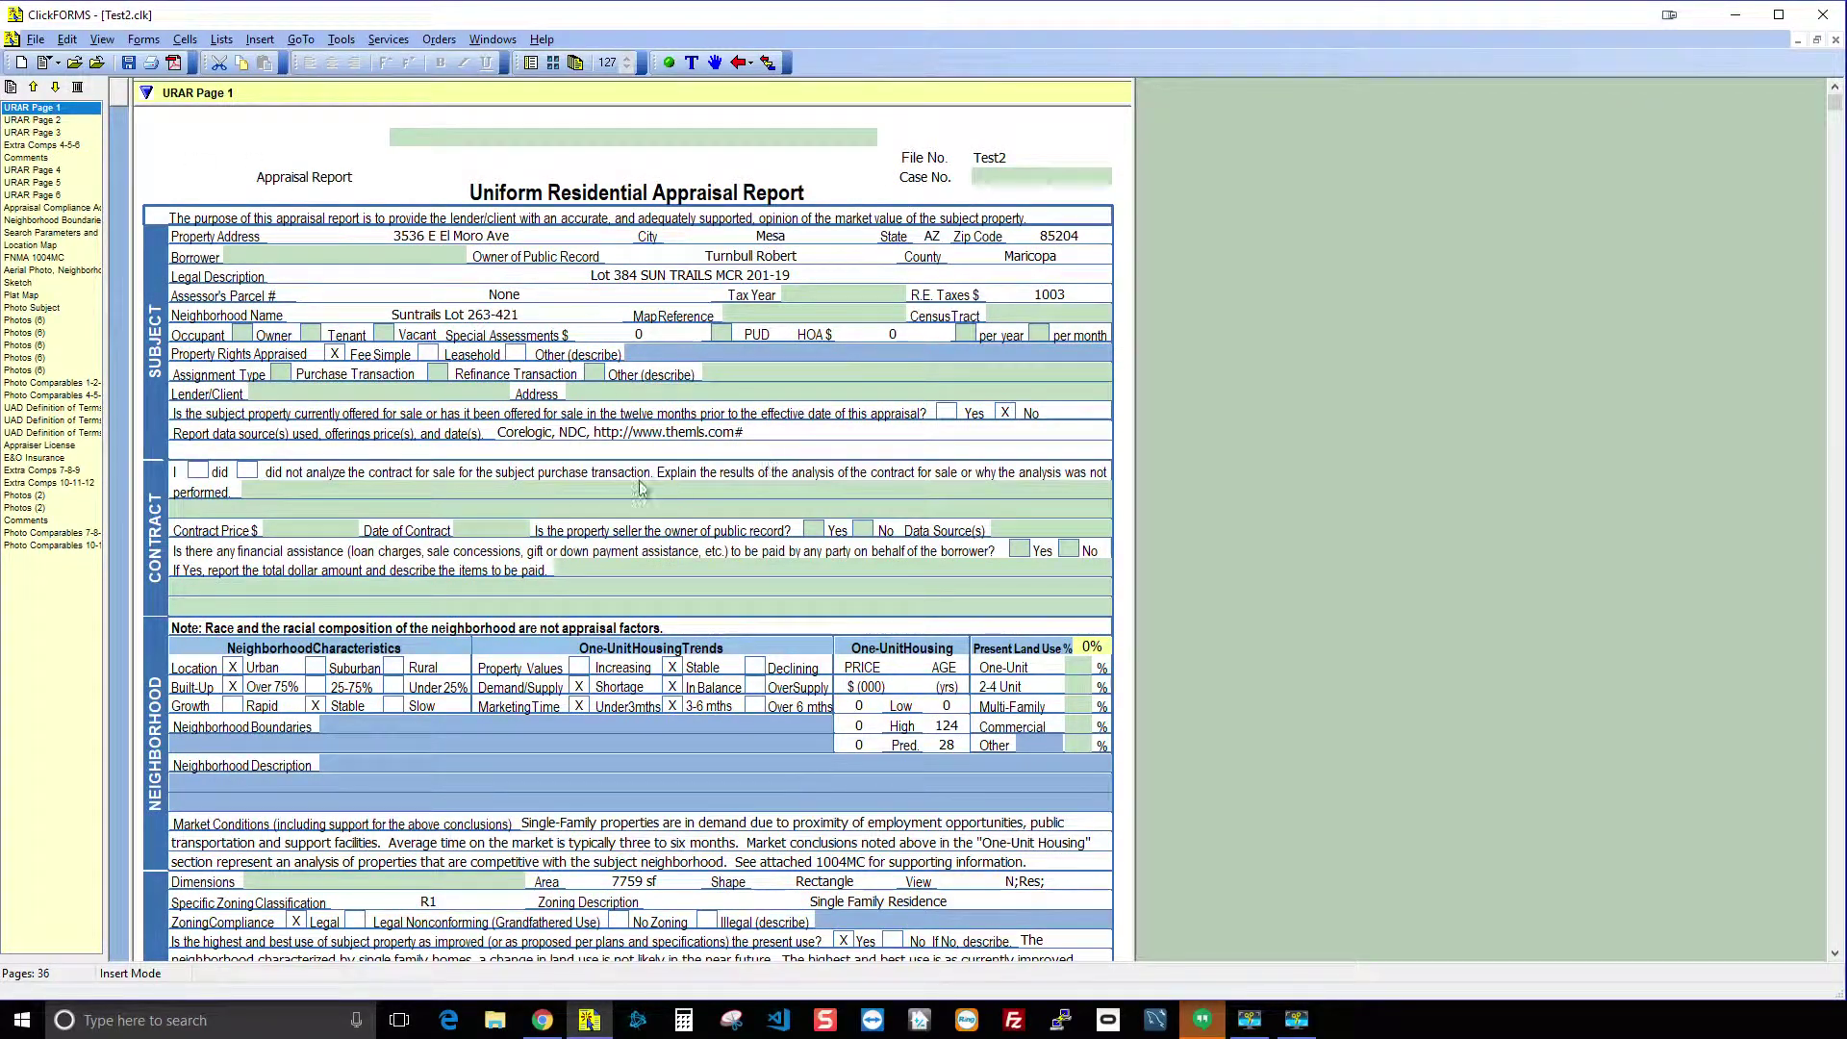
{"action": "scroll", "coordinate": [361, 336], "scroll_direction": "down", "scroll_amount": 3}
{"action": "scroll", "coordinate": [361, 337], "scroll_direction": "down", "scroll_amount": 2}
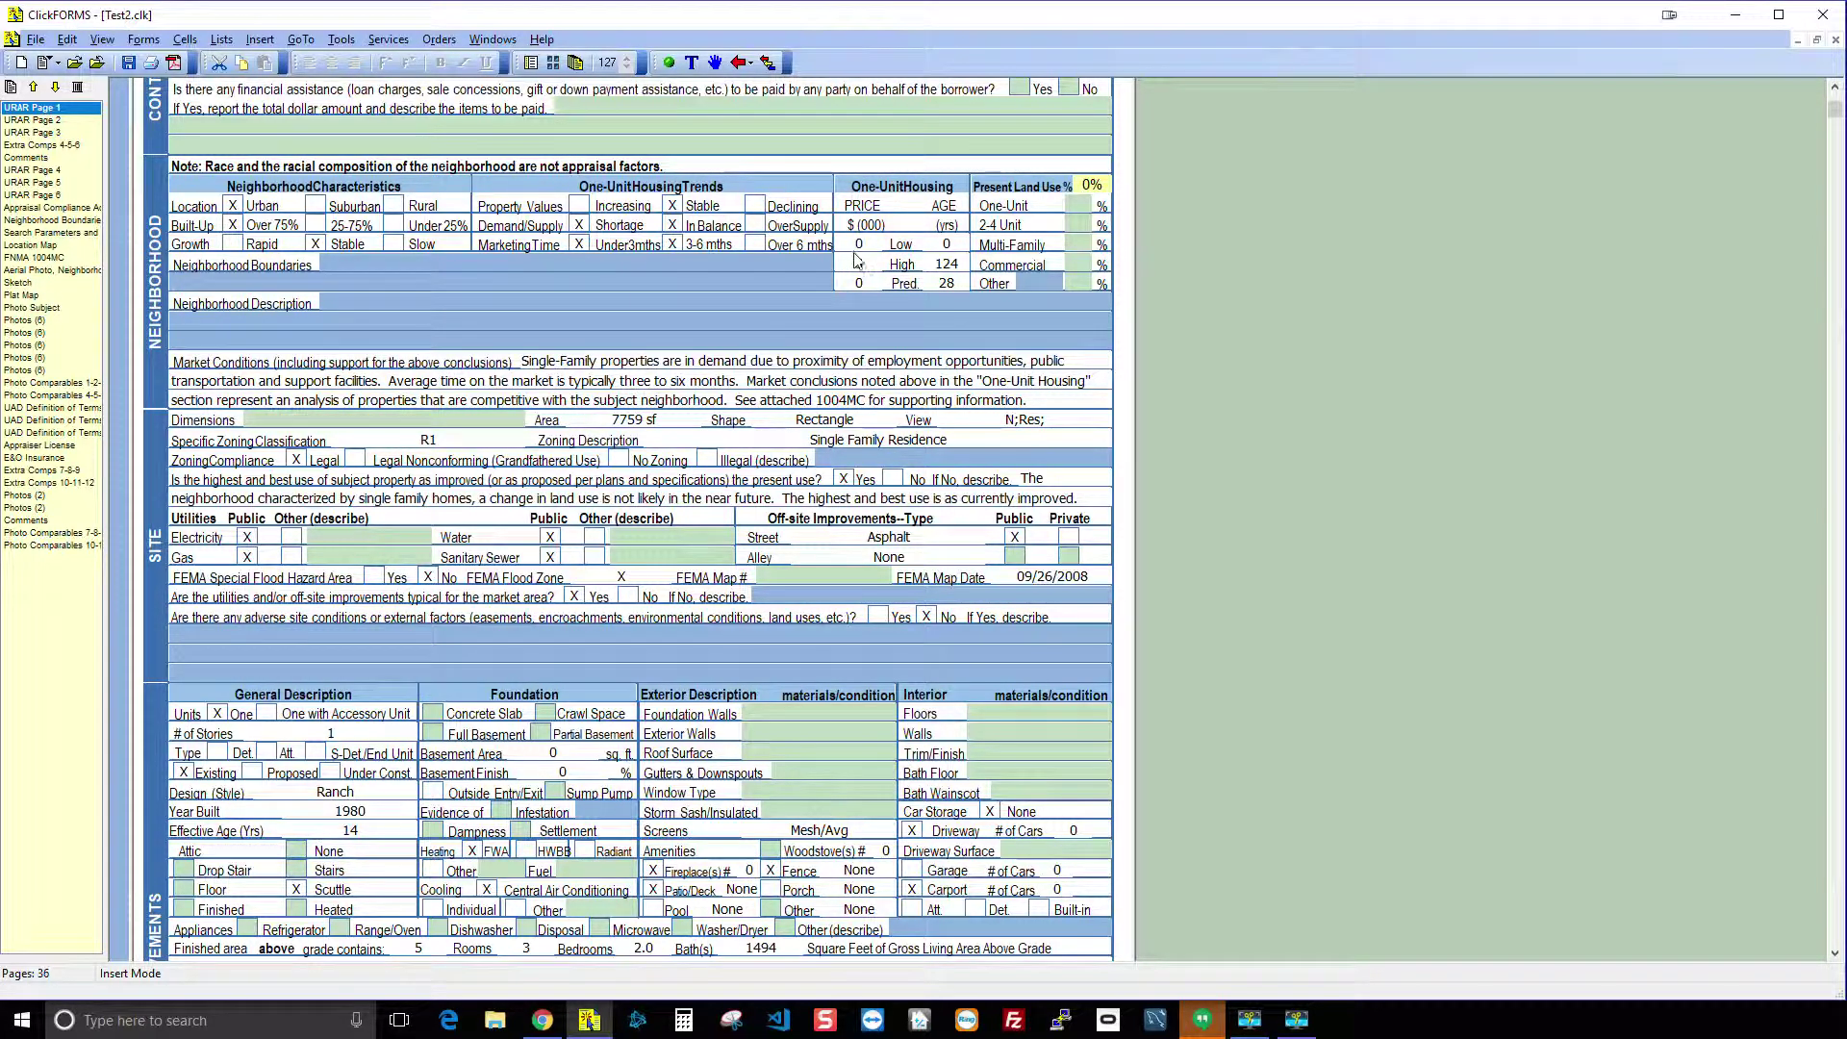
{"action": "scroll", "coordinate": [875, 258], "scroll_direction": "down", "scroll_amount": 15}
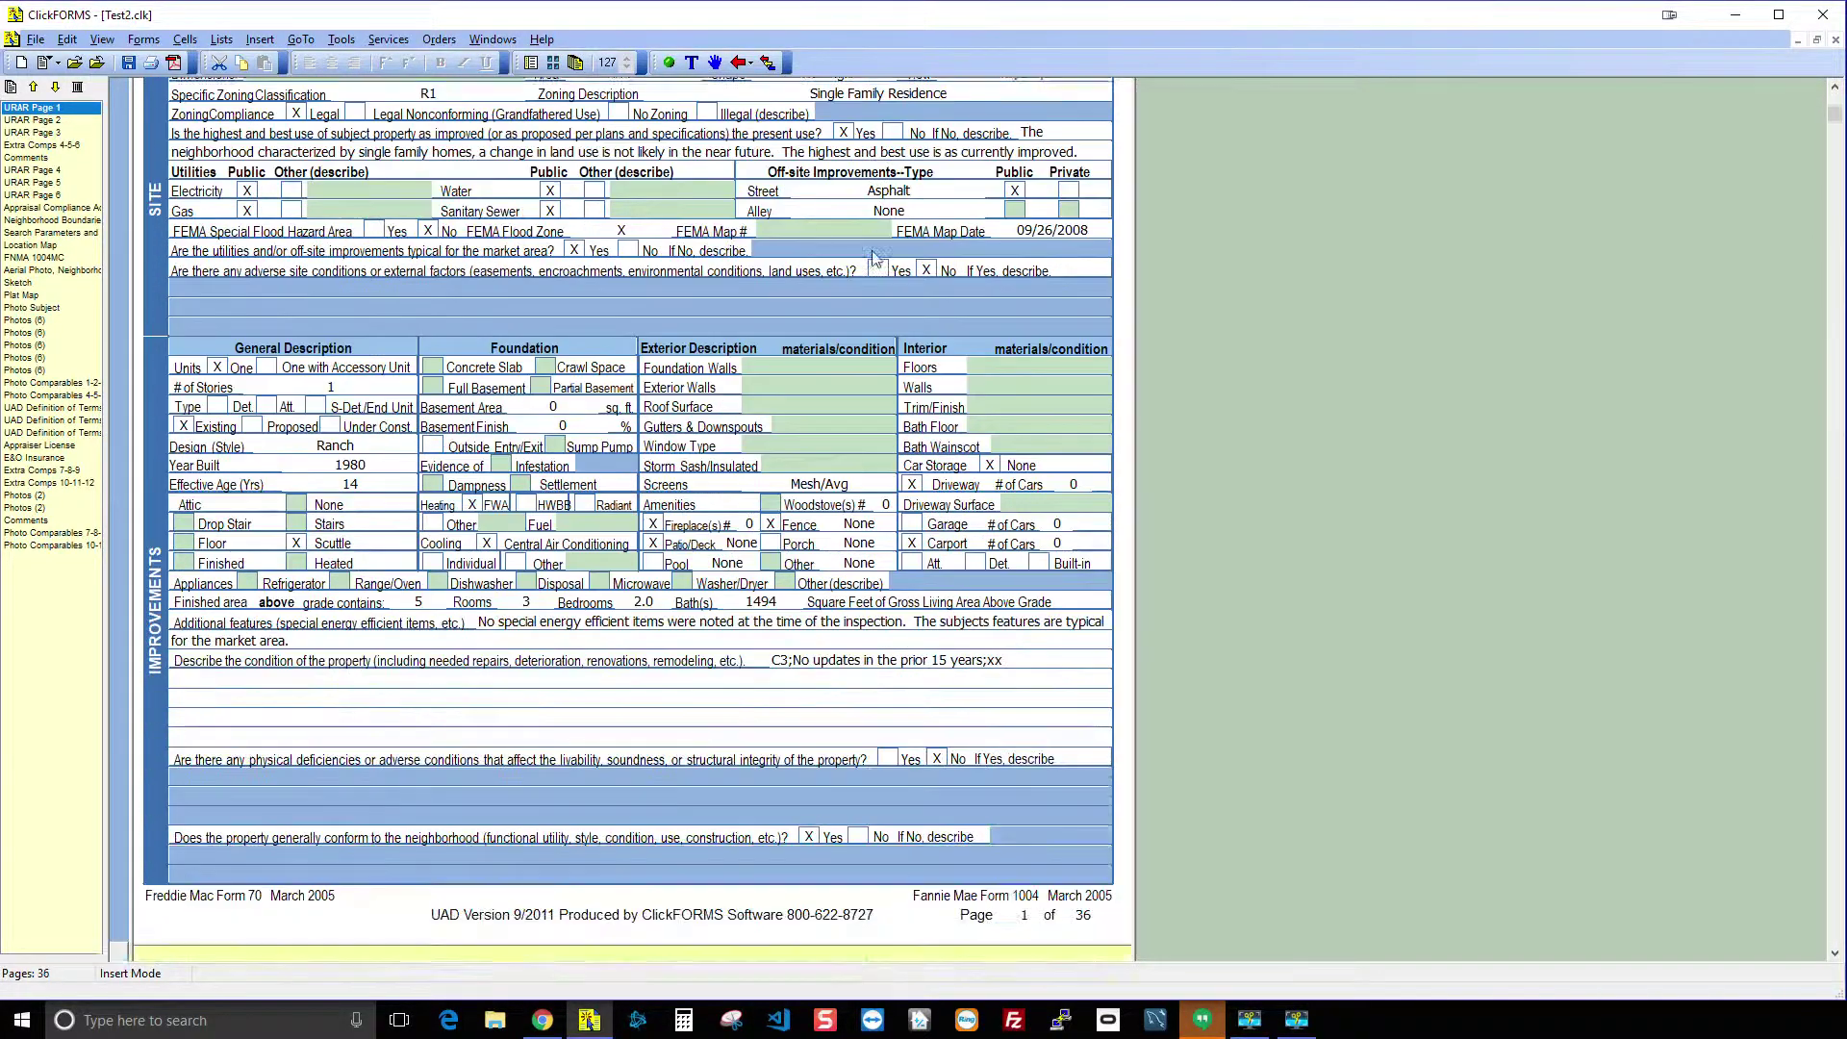
Review the sales comparison grid, prior transfer history and its analysis comment on URAR Page 2.
{"action": "scroll", "coordinate": [875, 258], "scroll_direction": "down", "scroll_amount": 1}
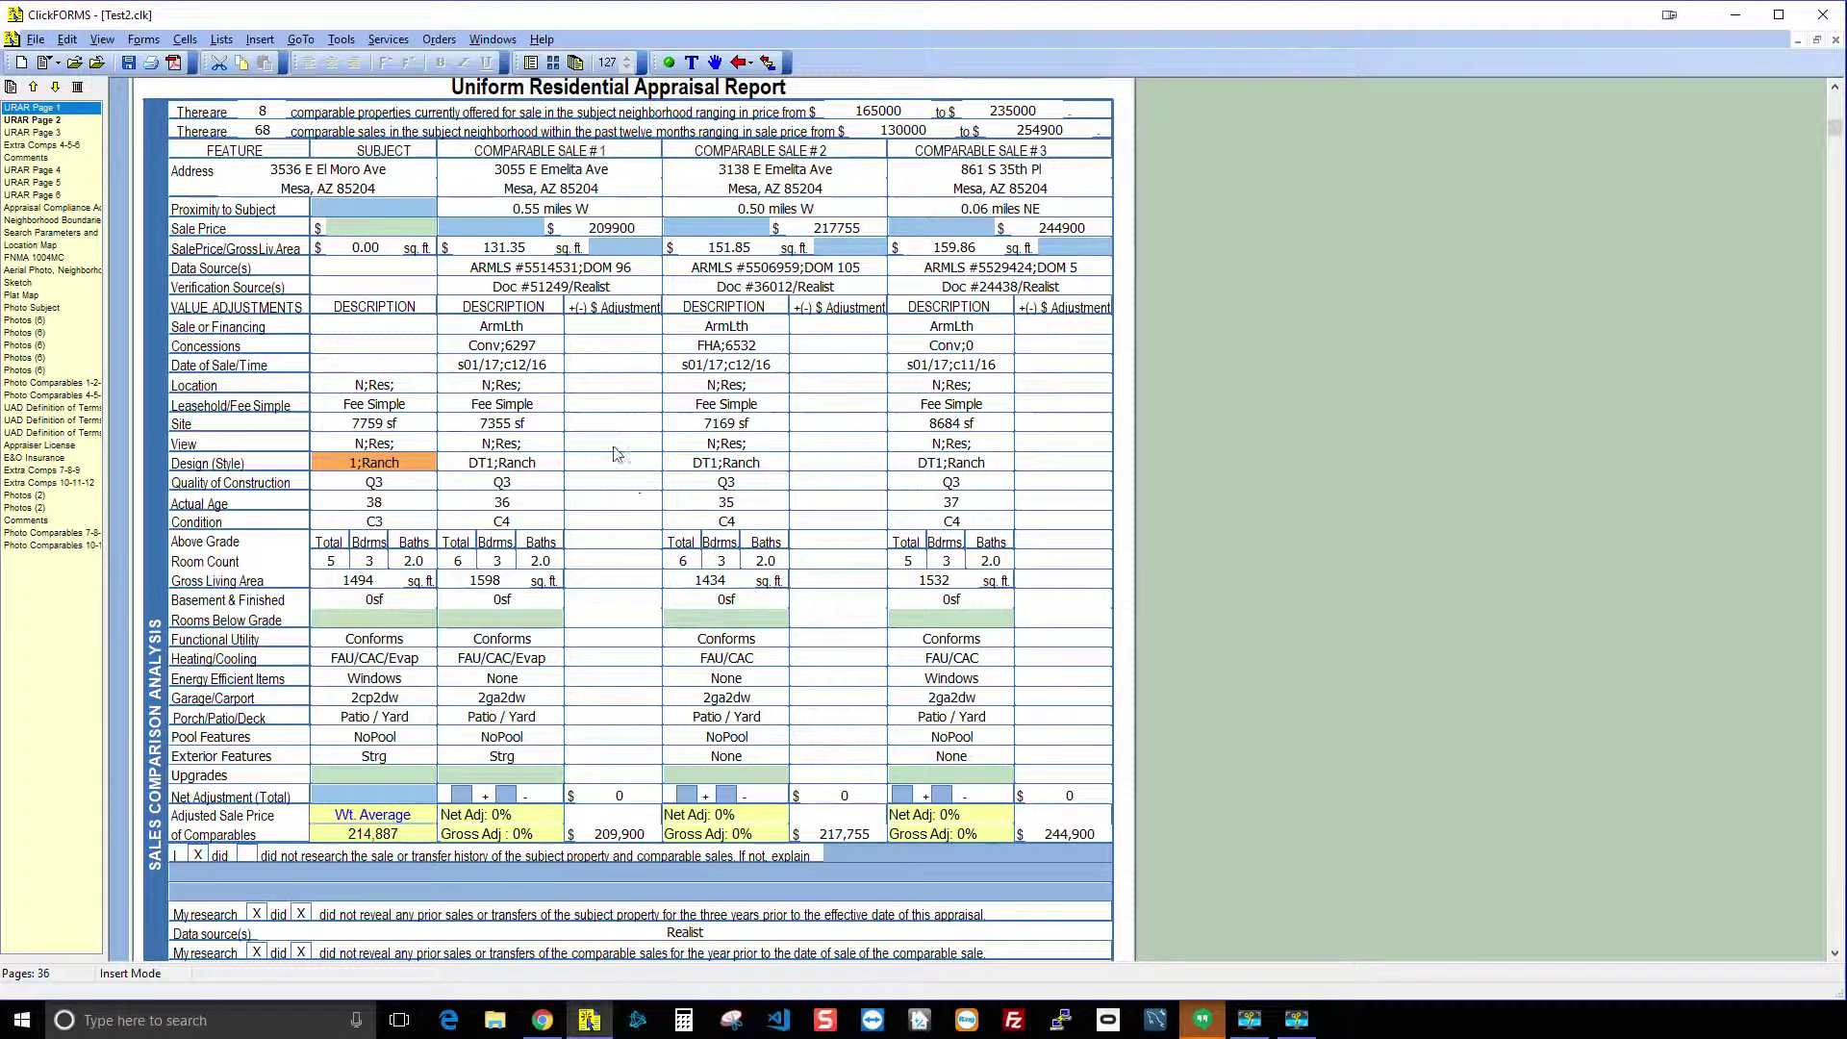
{"action": "scroll", "coordinate": [408, 590], "scroll_direction": "down", "scroll_amount": 5}
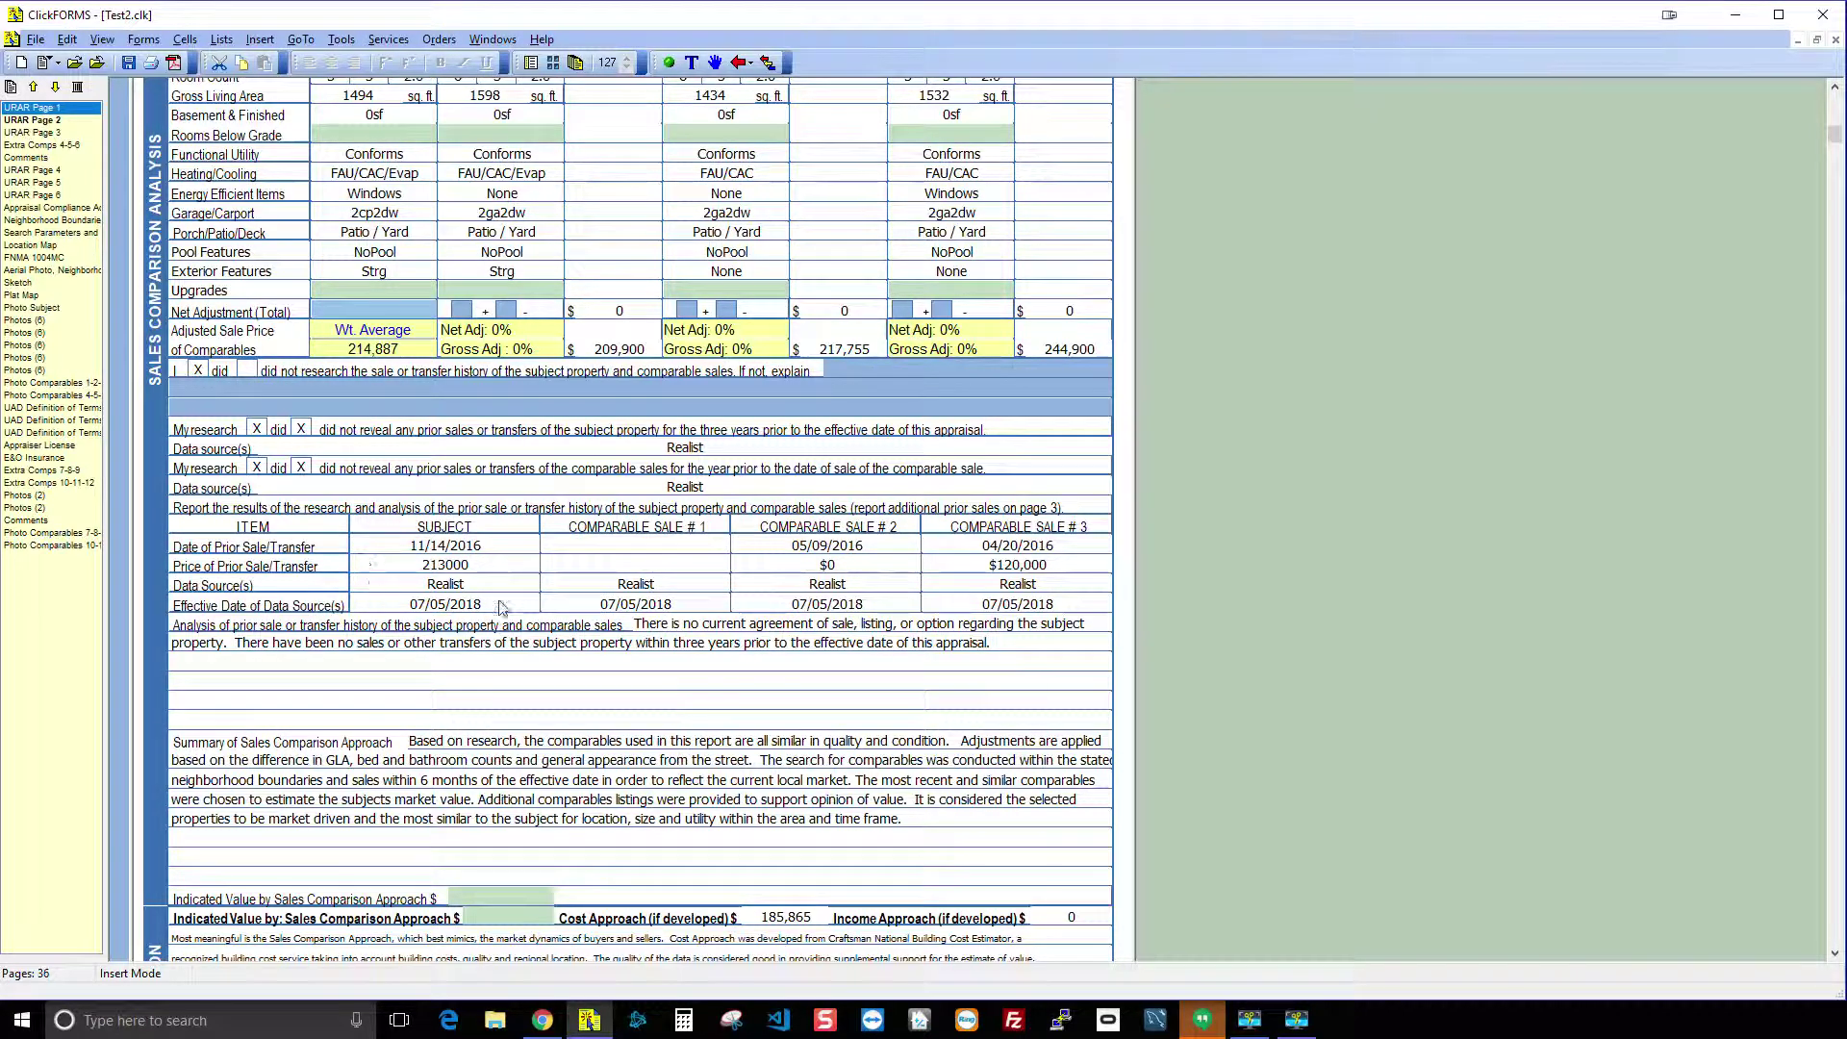
{"action": "left_click", "coordinate": [822, 645]}
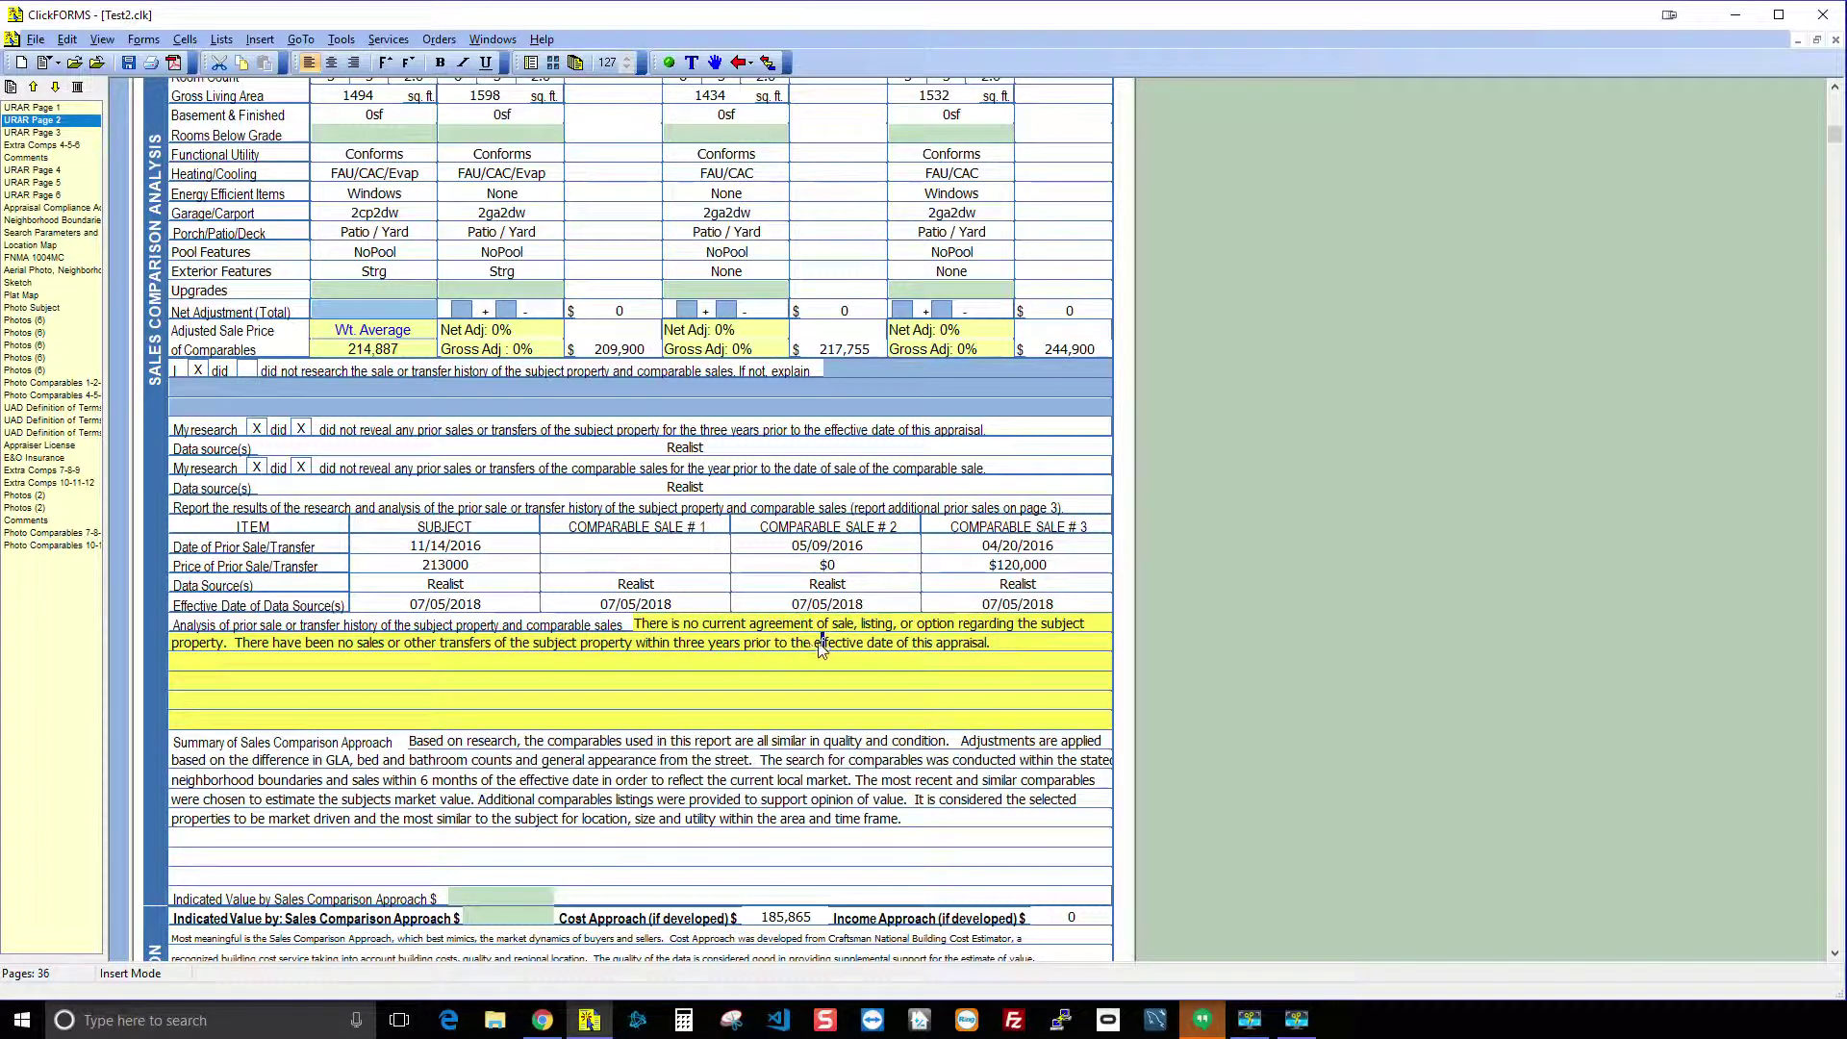
Read the subject's 36-month and the comparables' 12-month prior transfer history on the added property history Comments page.
{"action": "left_click", "coordinate": [36, 523]}
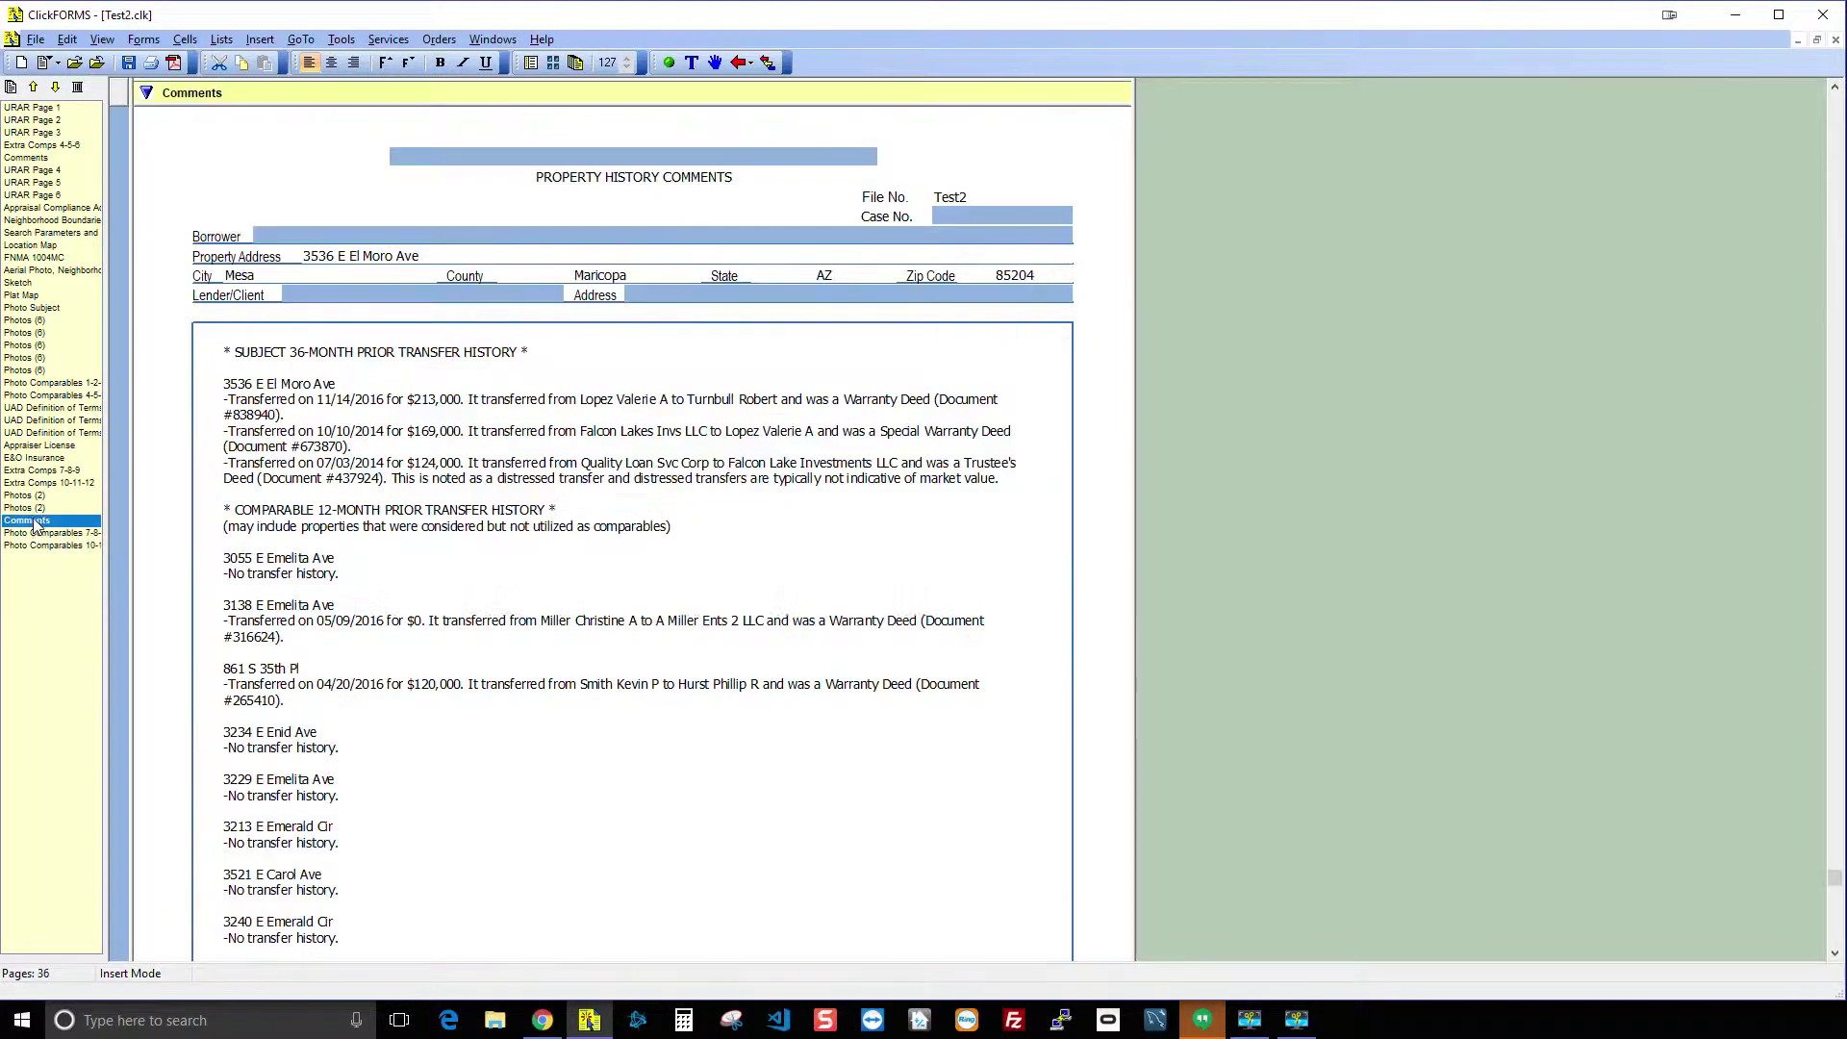
{"action": "scroll", "coordinate": [395, 385], "scroll_direction": "down", "scroll_amount": 3}
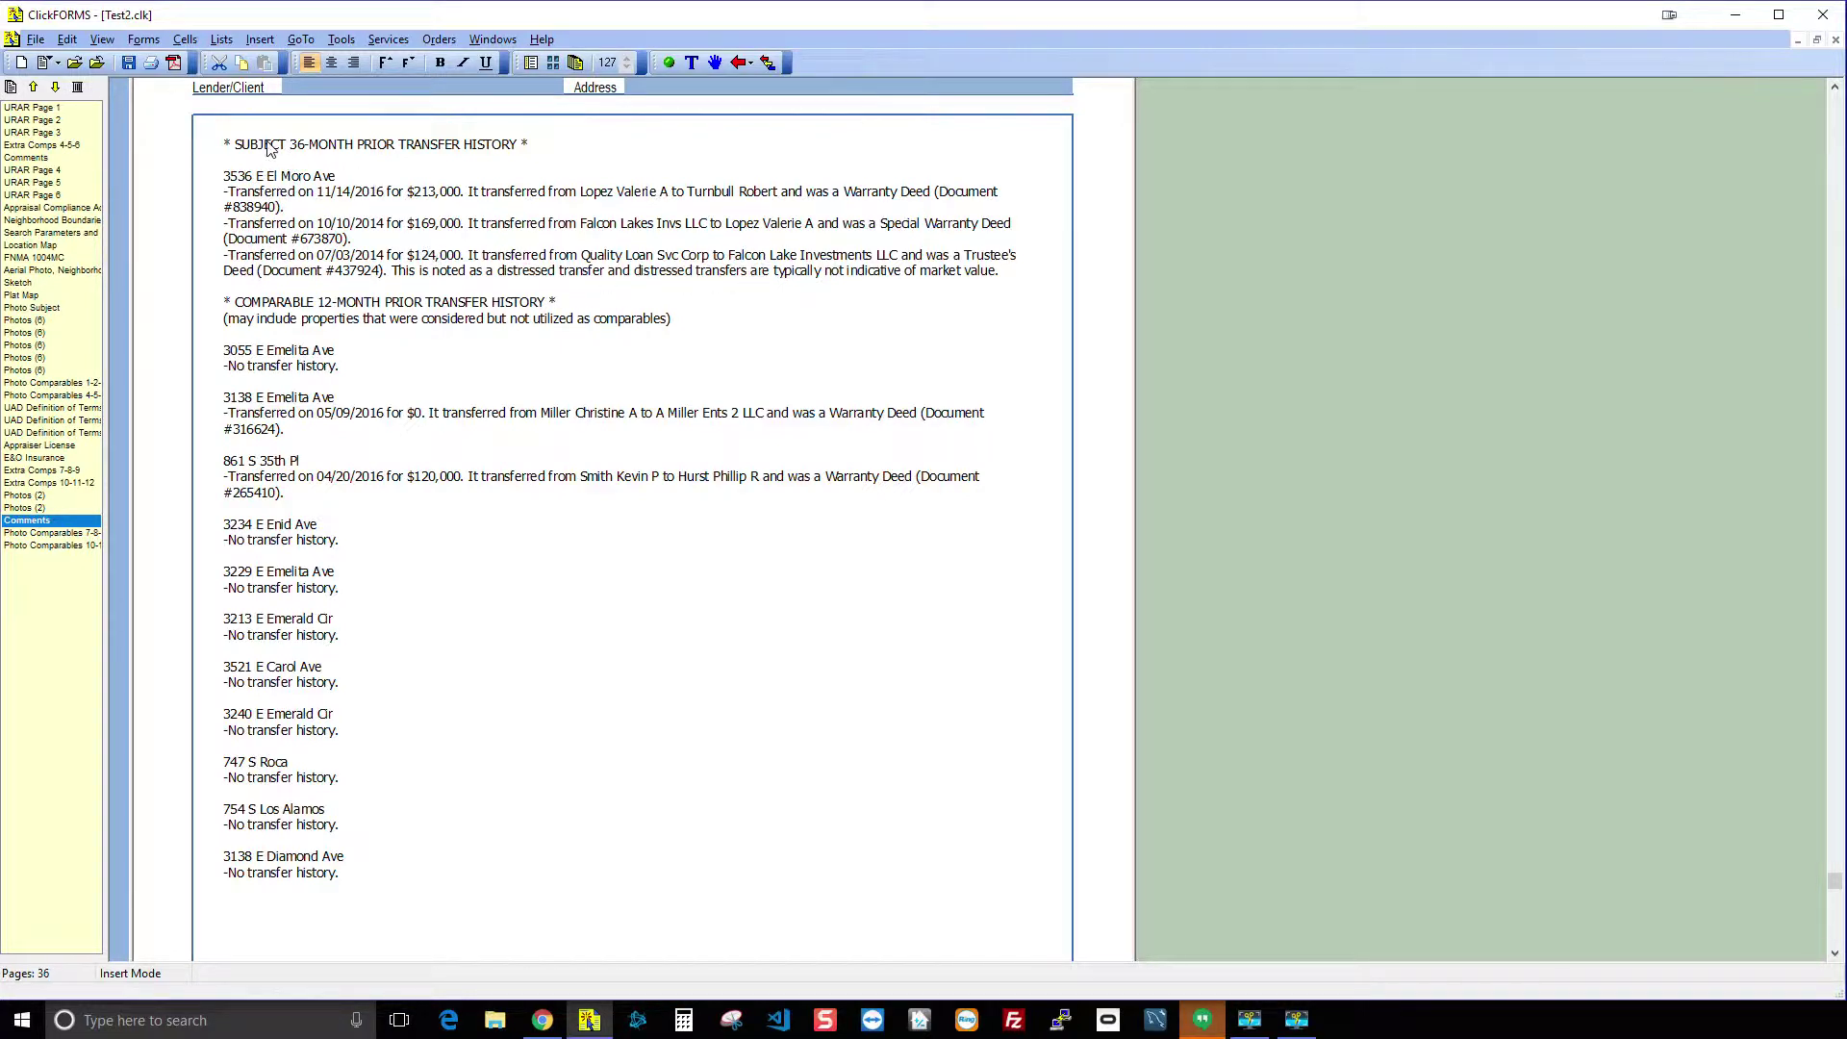
{"action": "left_click", "coordinate": [361, 197]}
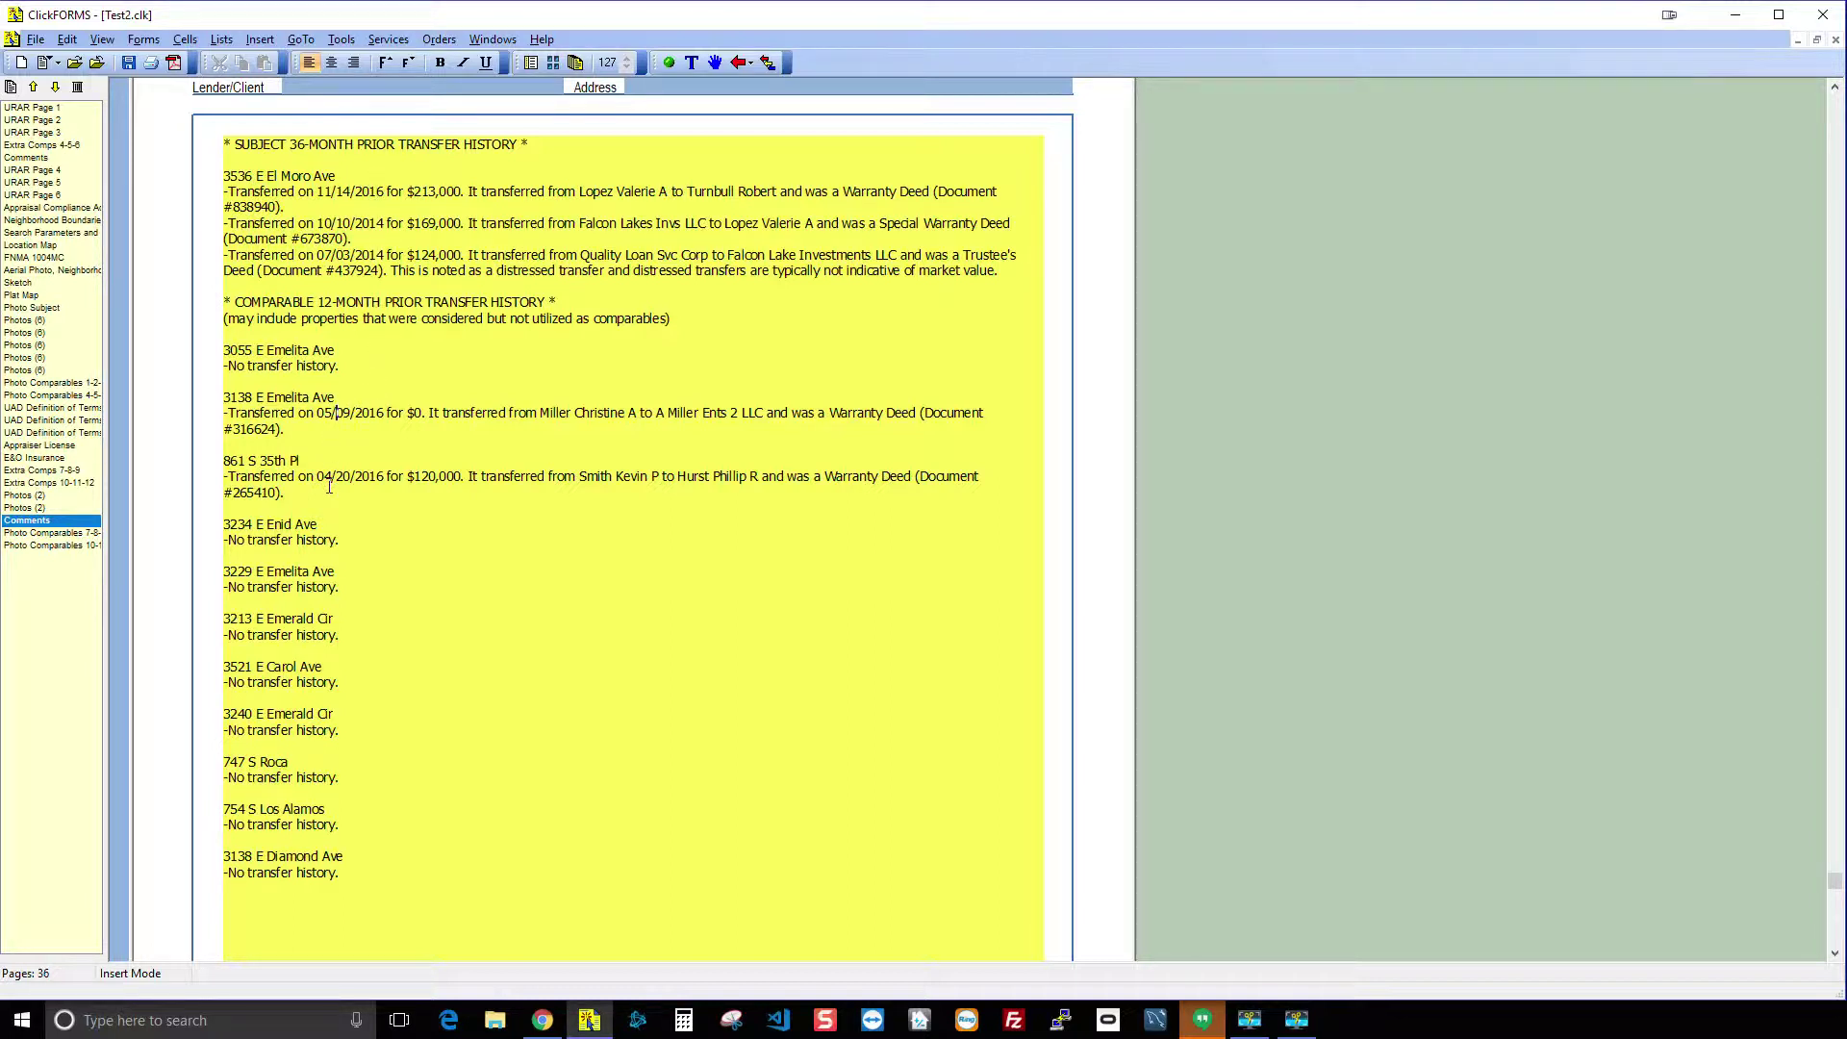
{"action": "left_click_drag", "start_coordinate": [285, 302], "coordinate": [443, 306]}
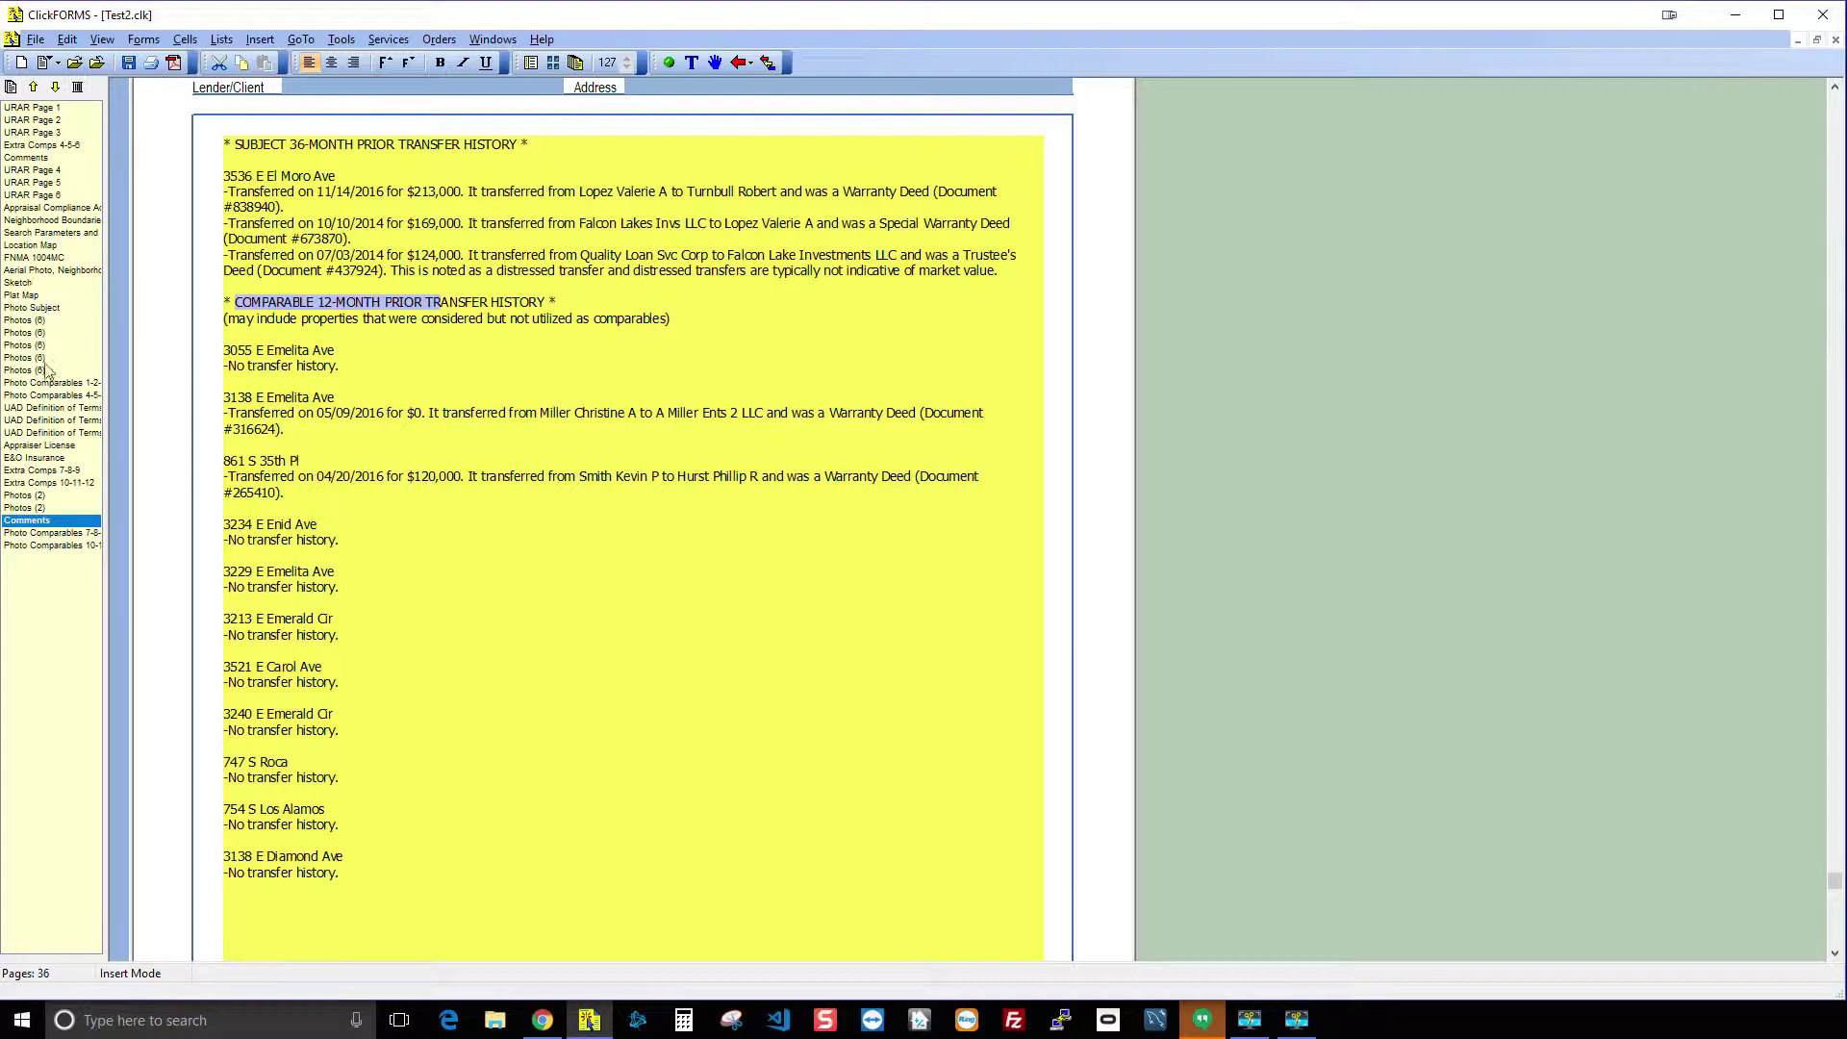
Examine the imported market charts of median sale price per square foot on the added Photos (2) pages.
{"action": "left_click", "coordinate": [38, 494]}
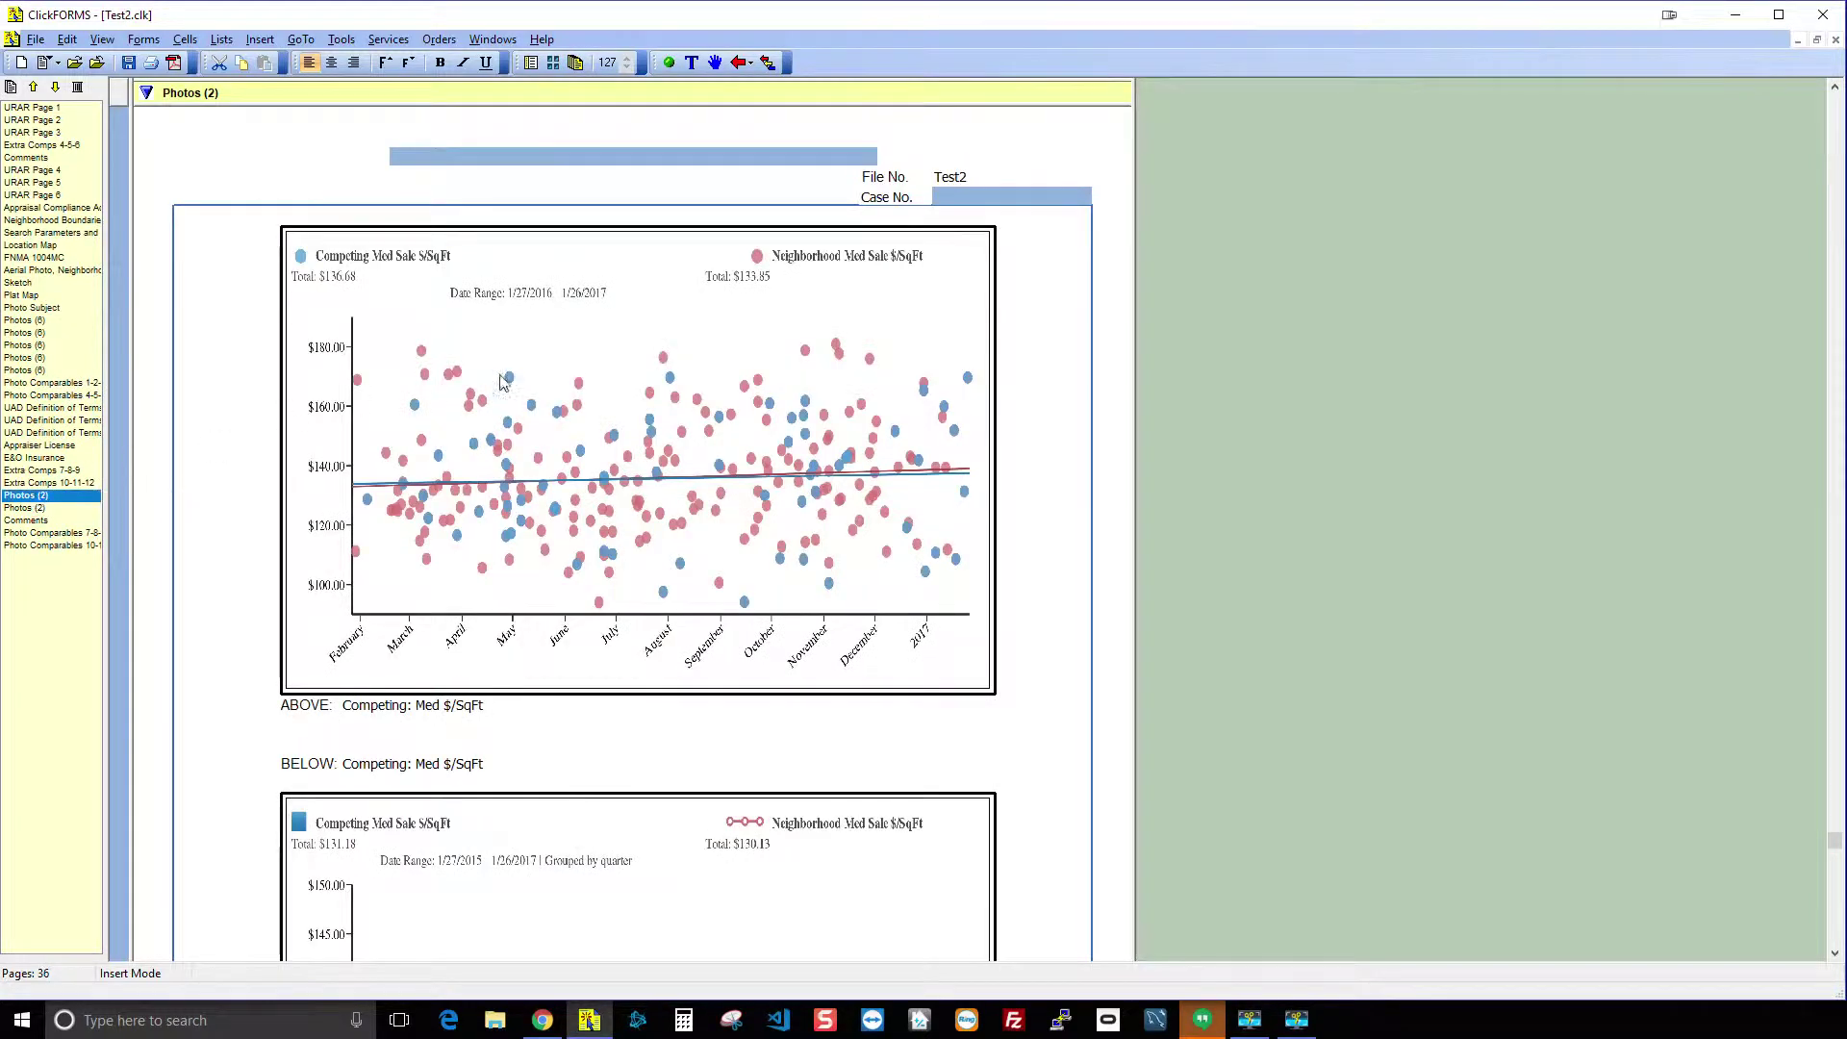
{"action": "scroll", "coordinate": [568, 364], "scroll_direction": "down", "scroll_amount": 3}
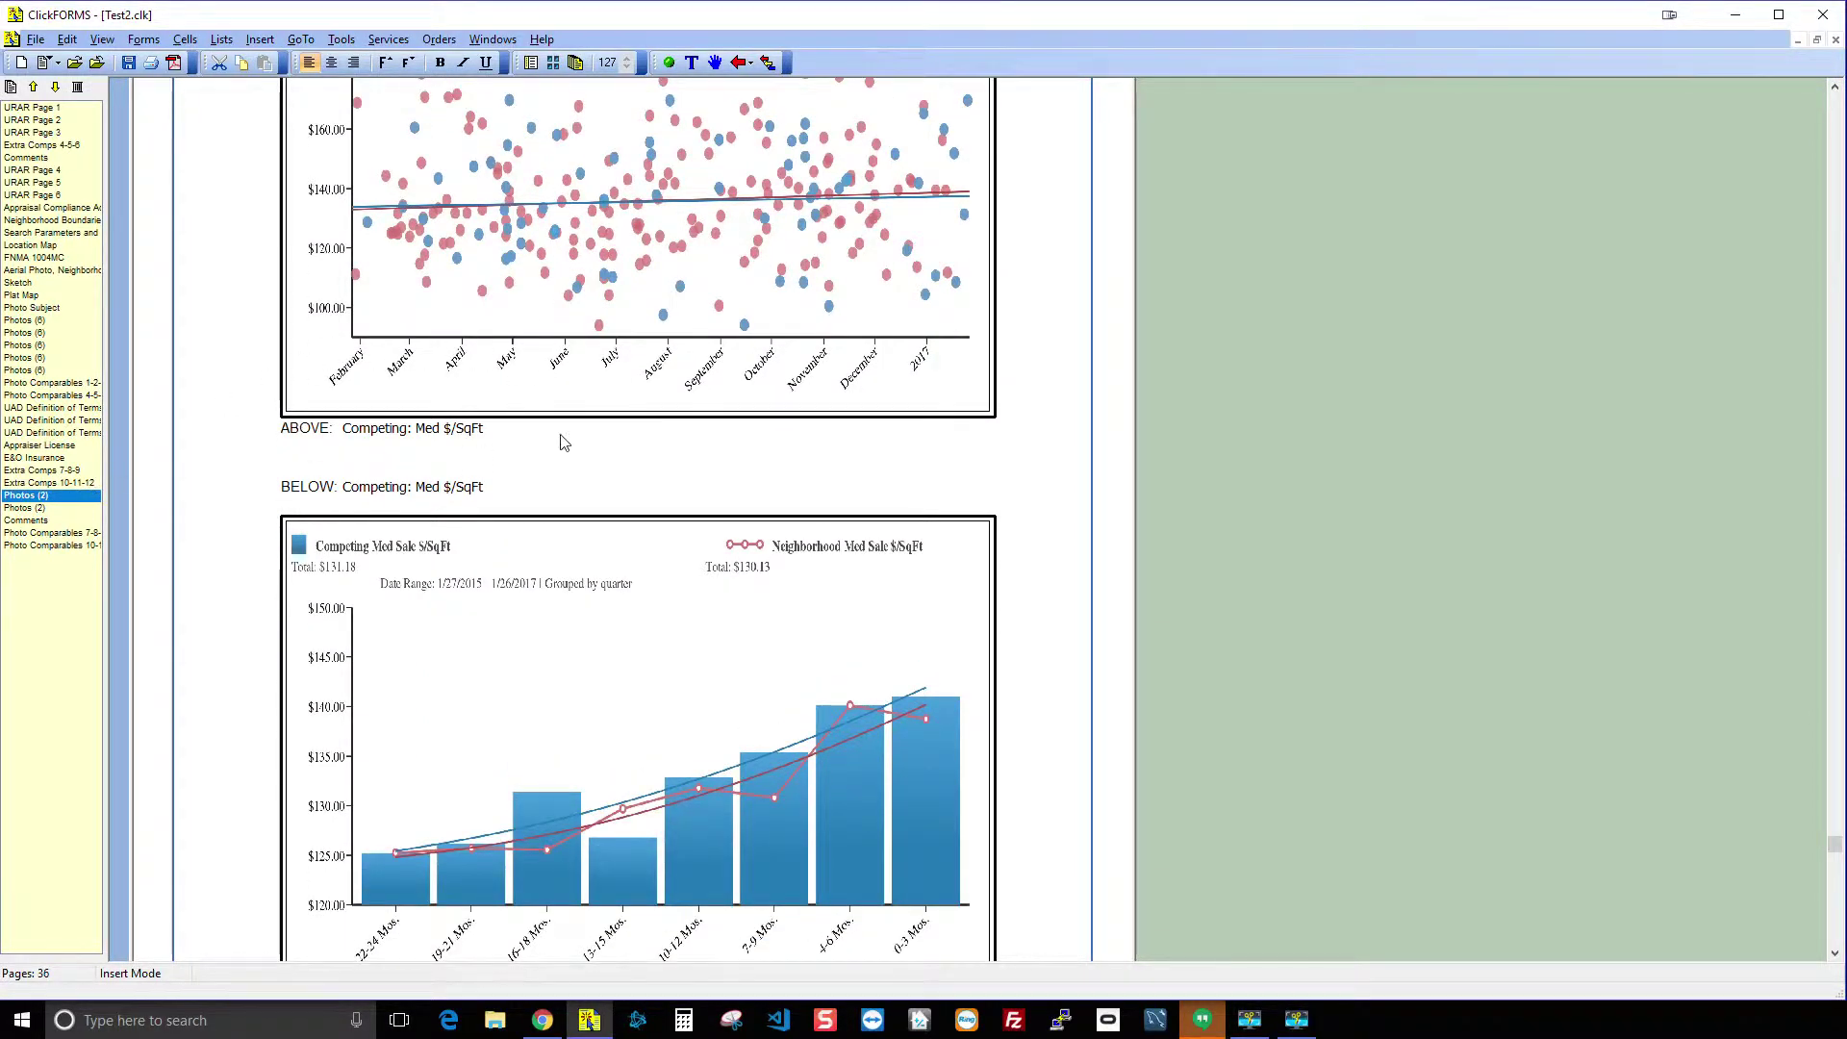
{"action": "scroll", "coordinate": [570, 429], "scroll_direction": "down", "scroll_amount": 14}
{"action": "scroll", "coordinate": [574, 438], "scroll_direction": "up", "scroll_amount": 12}
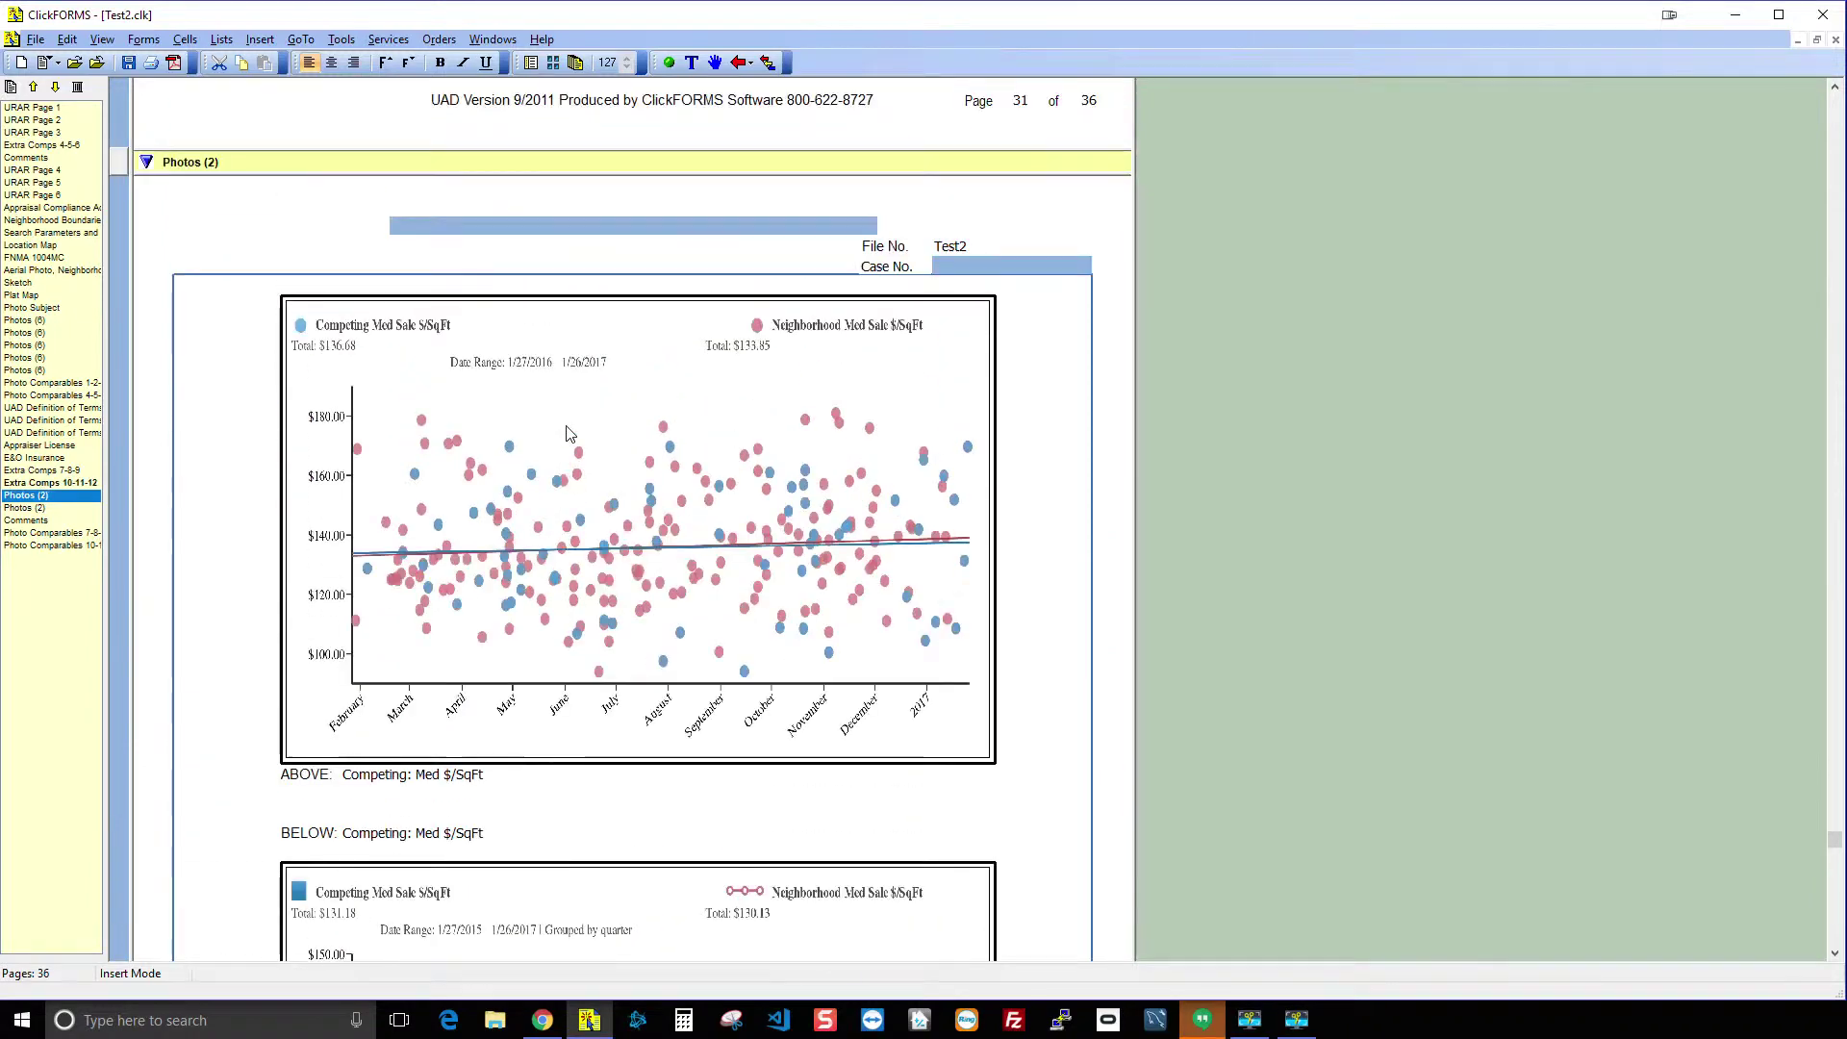
Check the imported comparables on the Extra Comps 7-8-9 and Extra Comps 10-11-12 pages.
{"action": "left_click", "coordinate": [55, 471]}
{"action": "scroll", "coordinate": [611, 487], "scroll_direction": "down", "scroll_amount": 3}
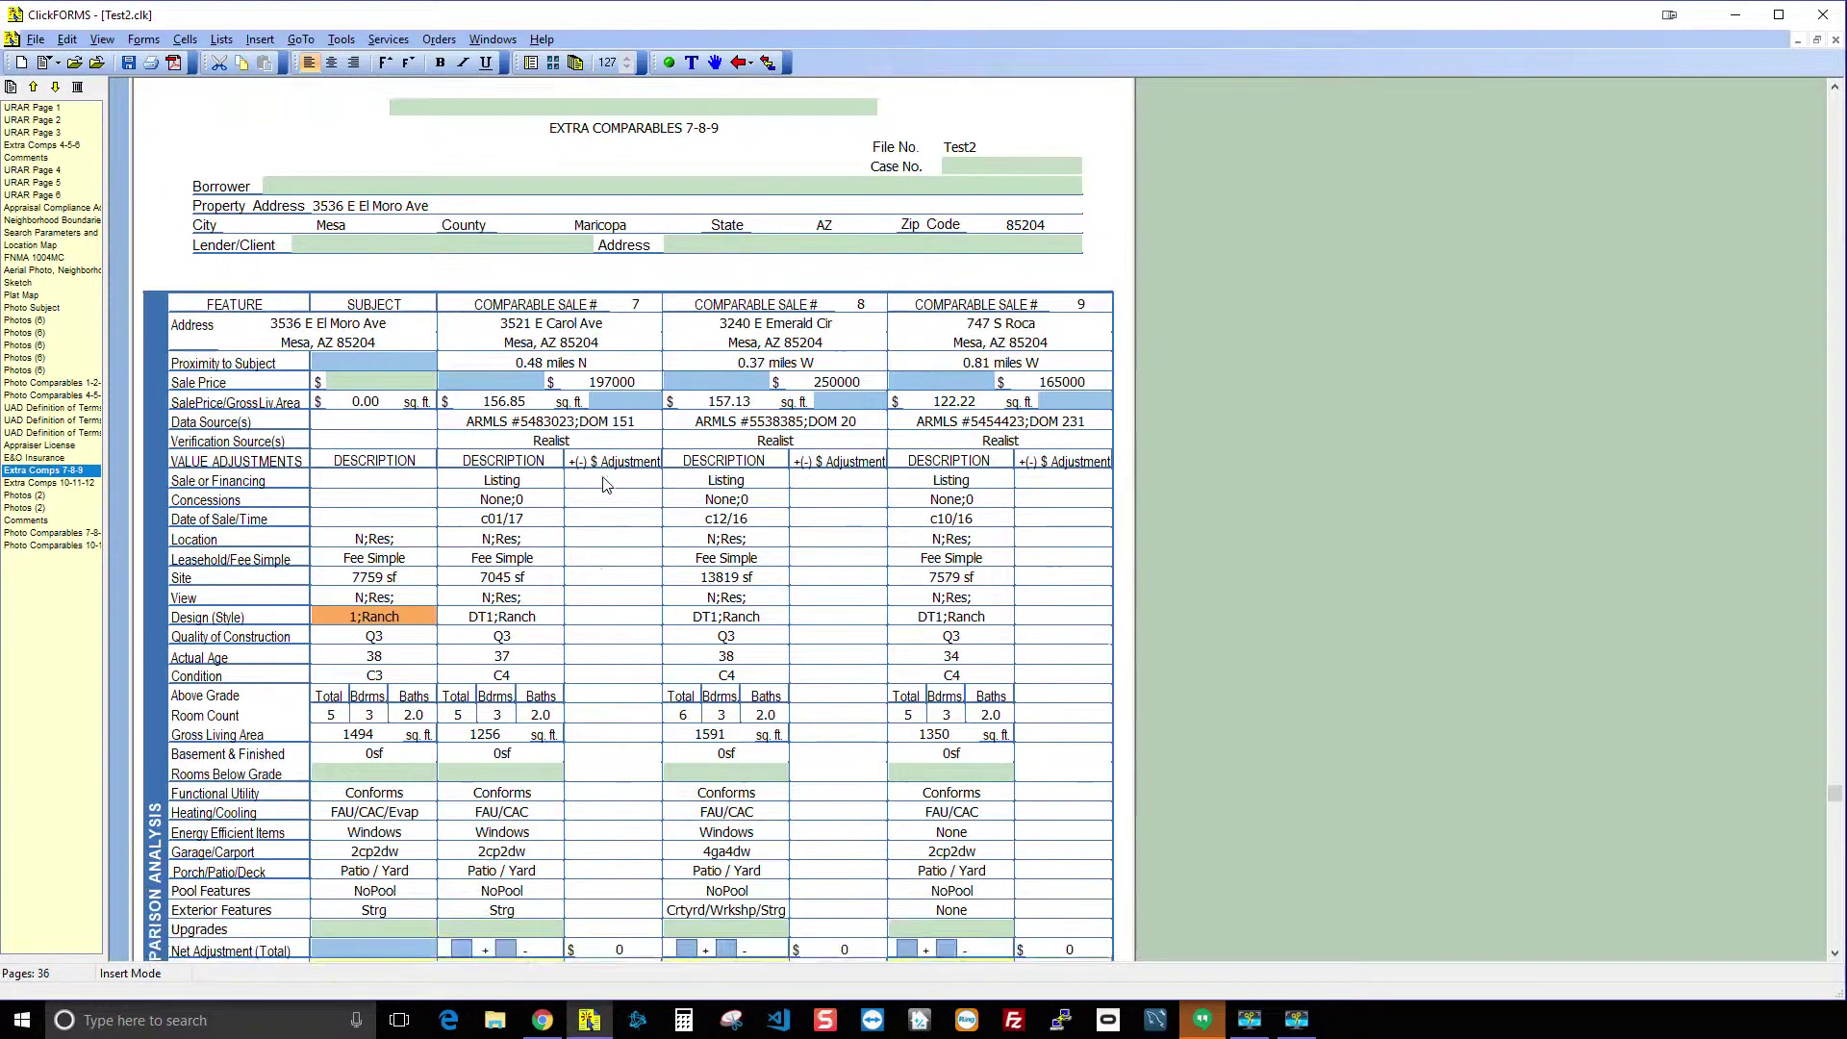
{"action": "scroll", "coordinate": [725, 437], "scroll_direction": "down", "scroll_amount": 10}
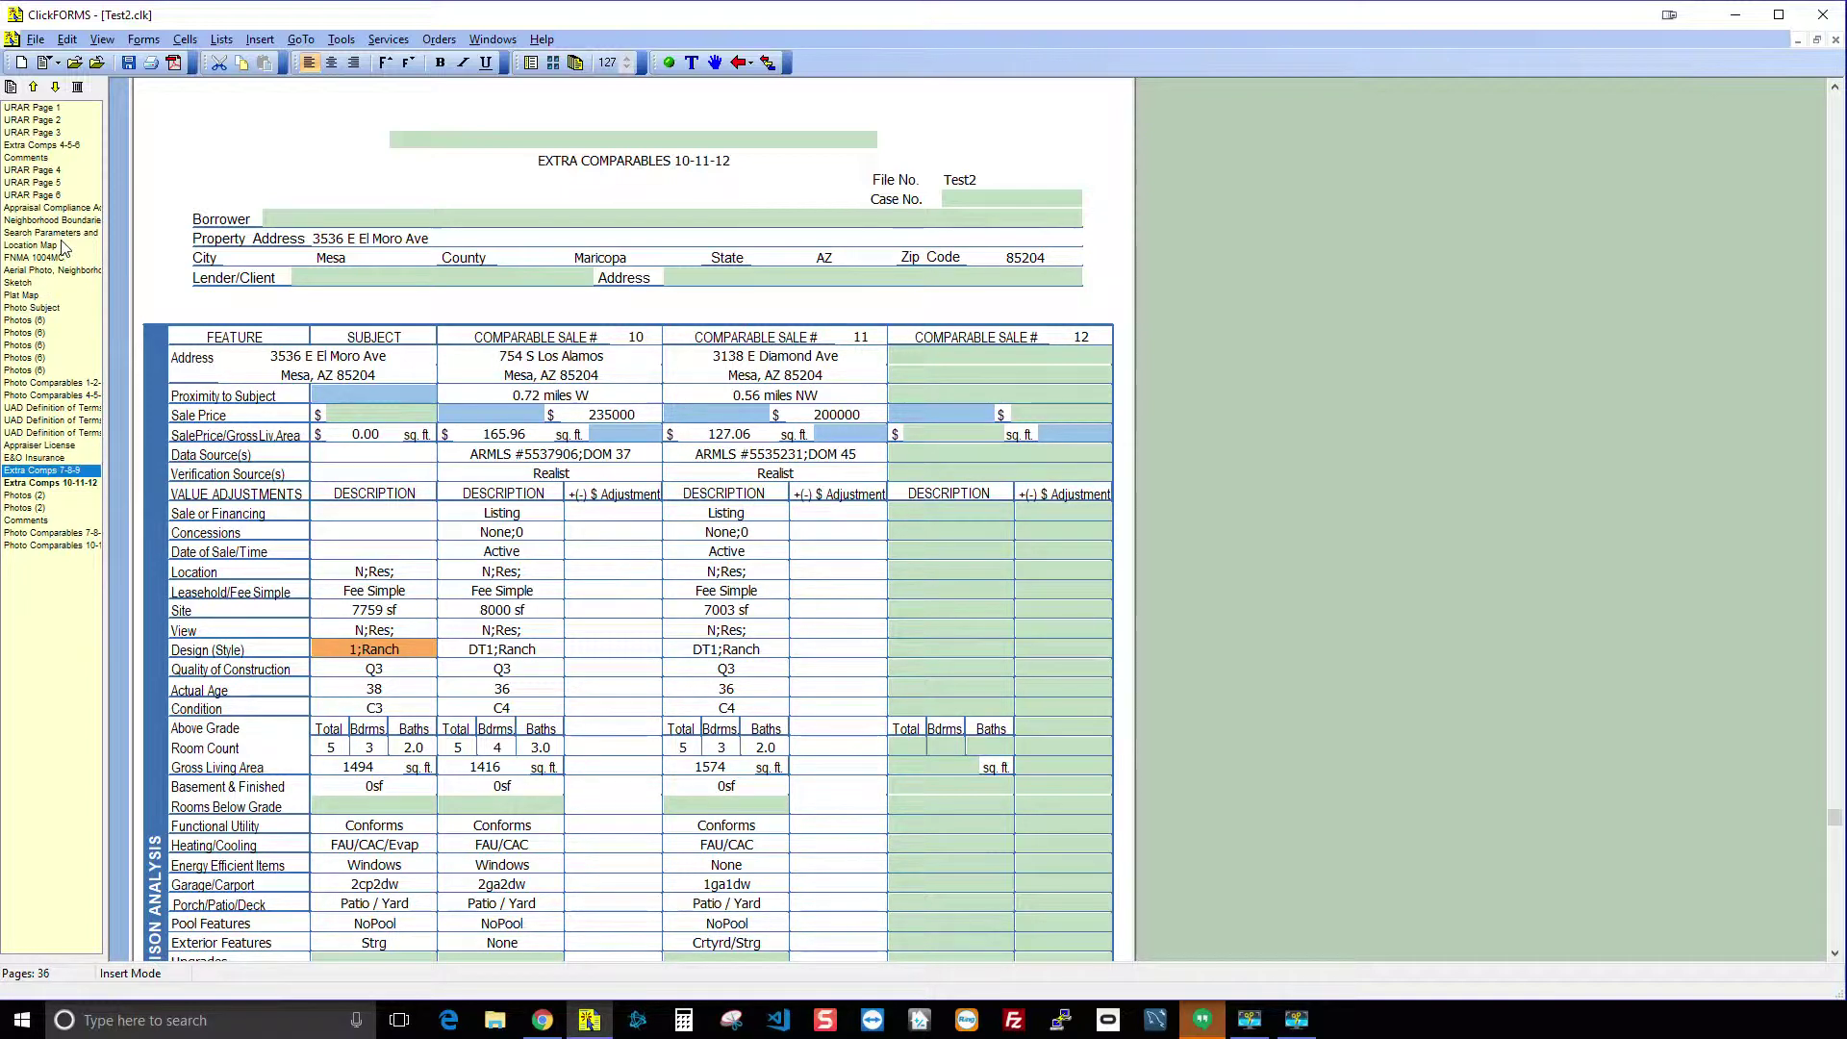
Review the Cost Approach section on URAR Page 3, including its source of cost data.
{"action": "left_click", "coordinate": [57, 134]}
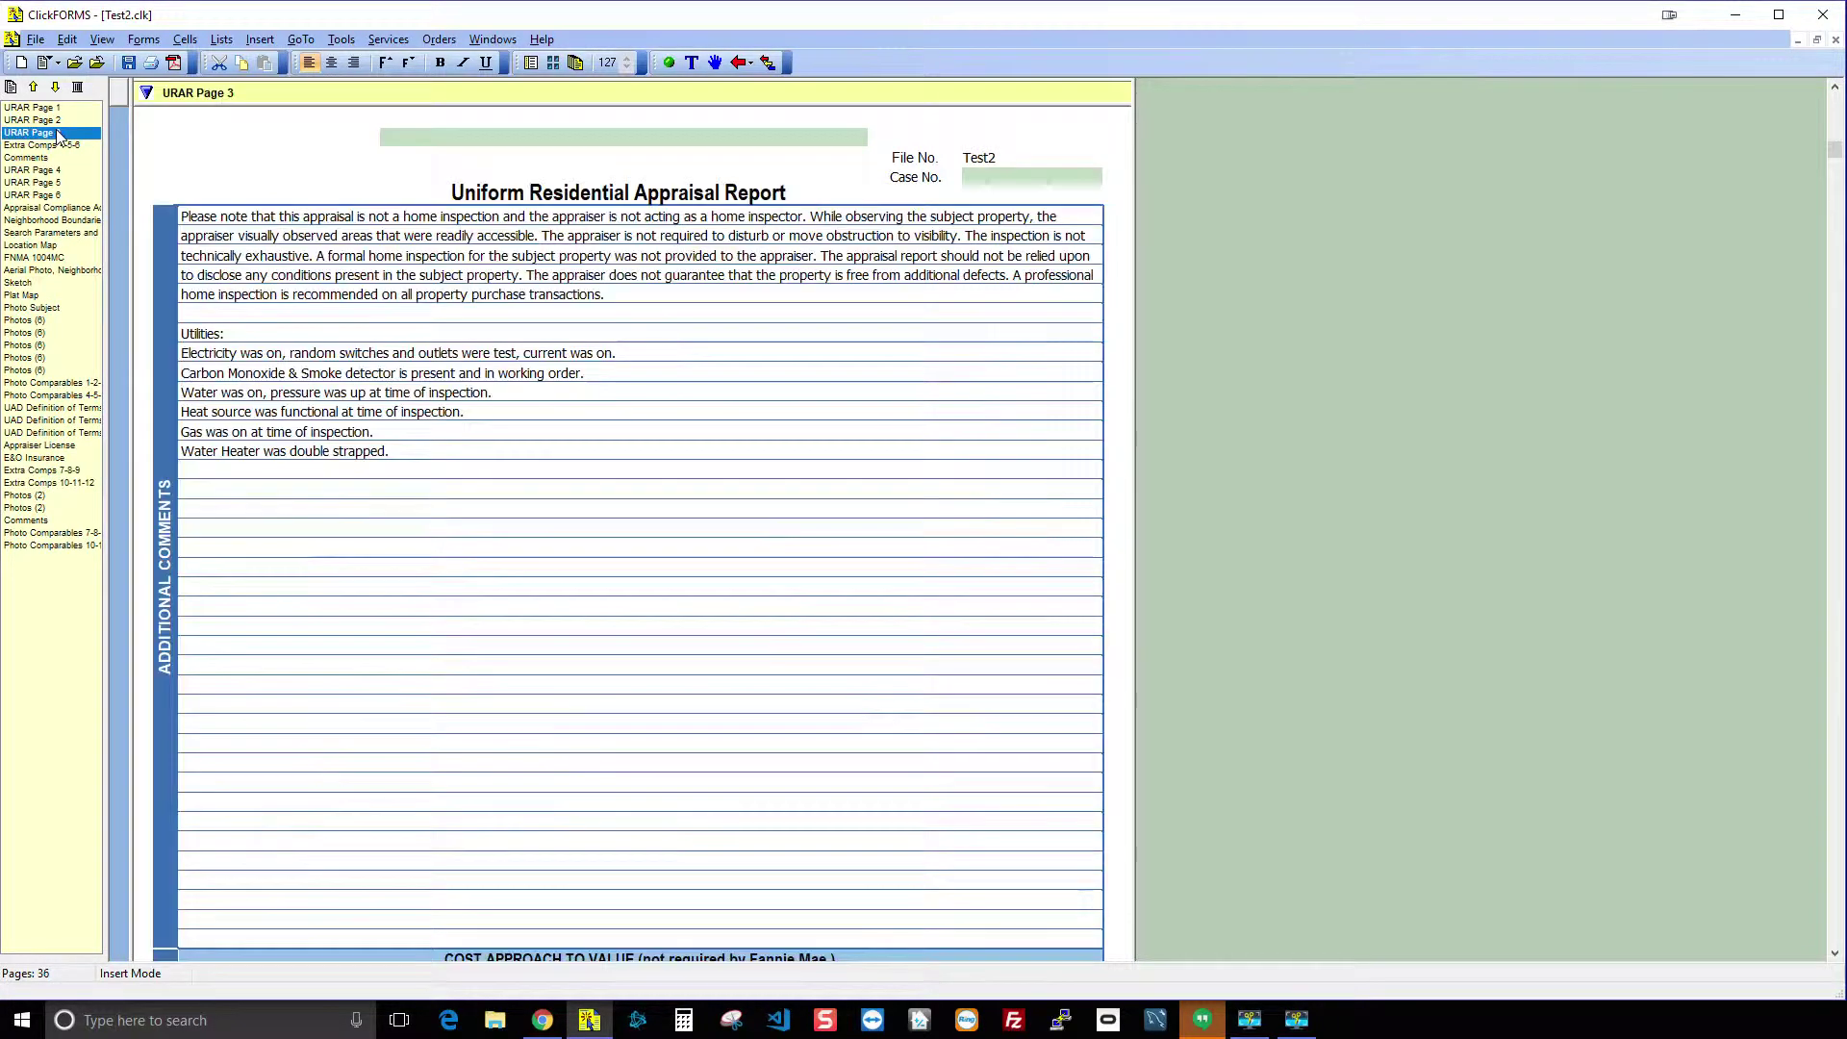
{"action": "scroll", "coordinate": [668, 435], "scroll_direction": "down", "scroll_amount": 10}
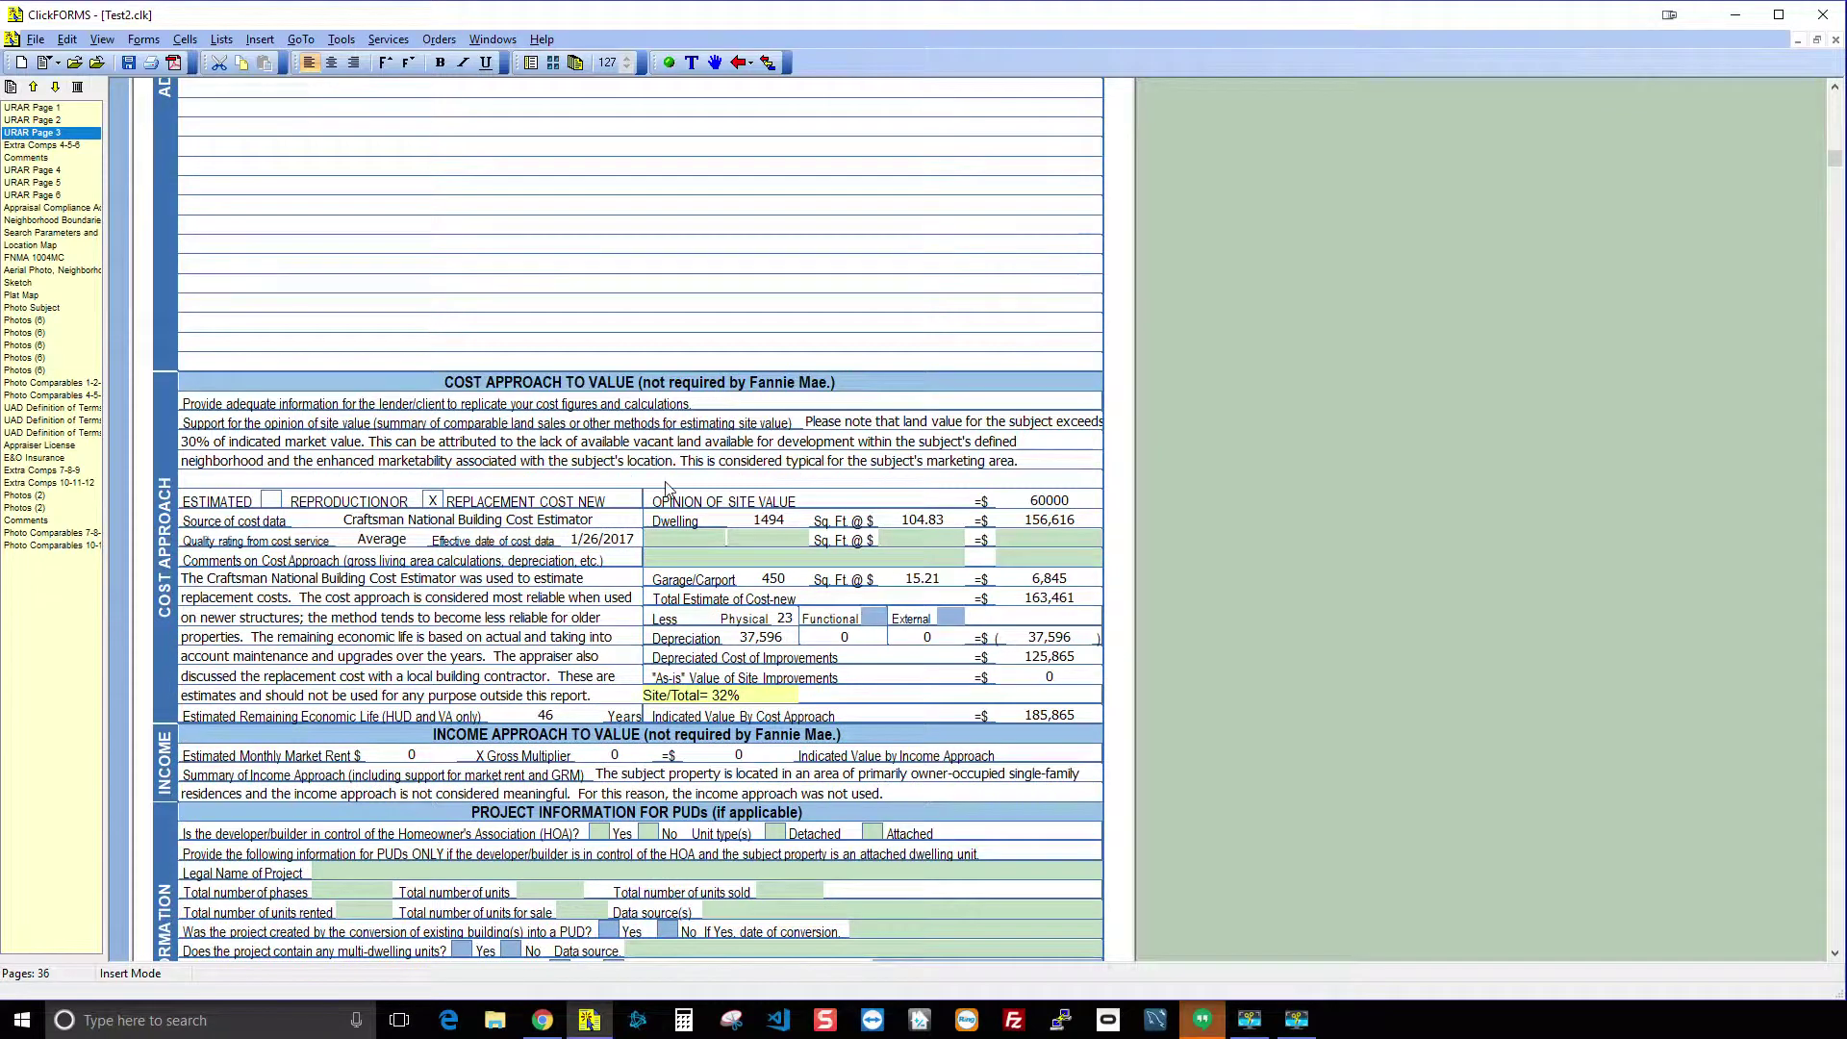
{"action": "scroll", "coordinate": [670, 486], "scroll_direction": "down", "scroll_amount": 1}
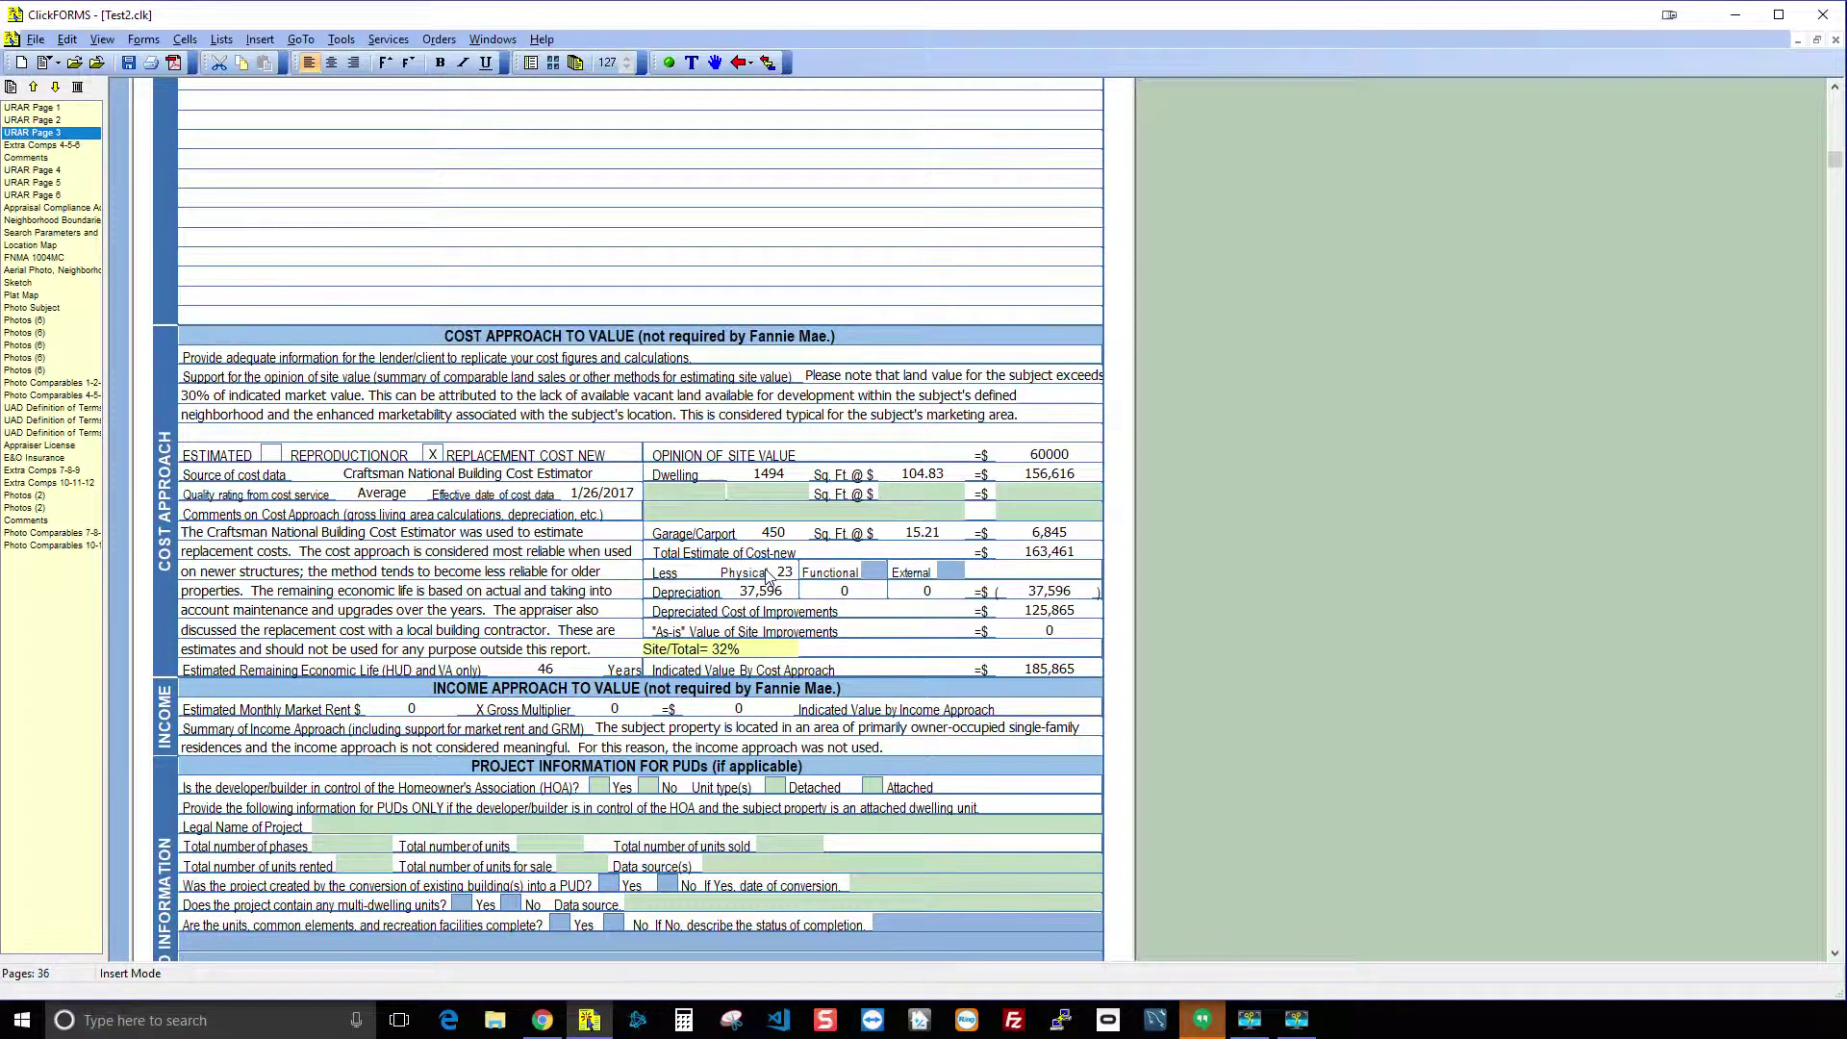
{"action": "left_click", "coordinate": [504, 478]}
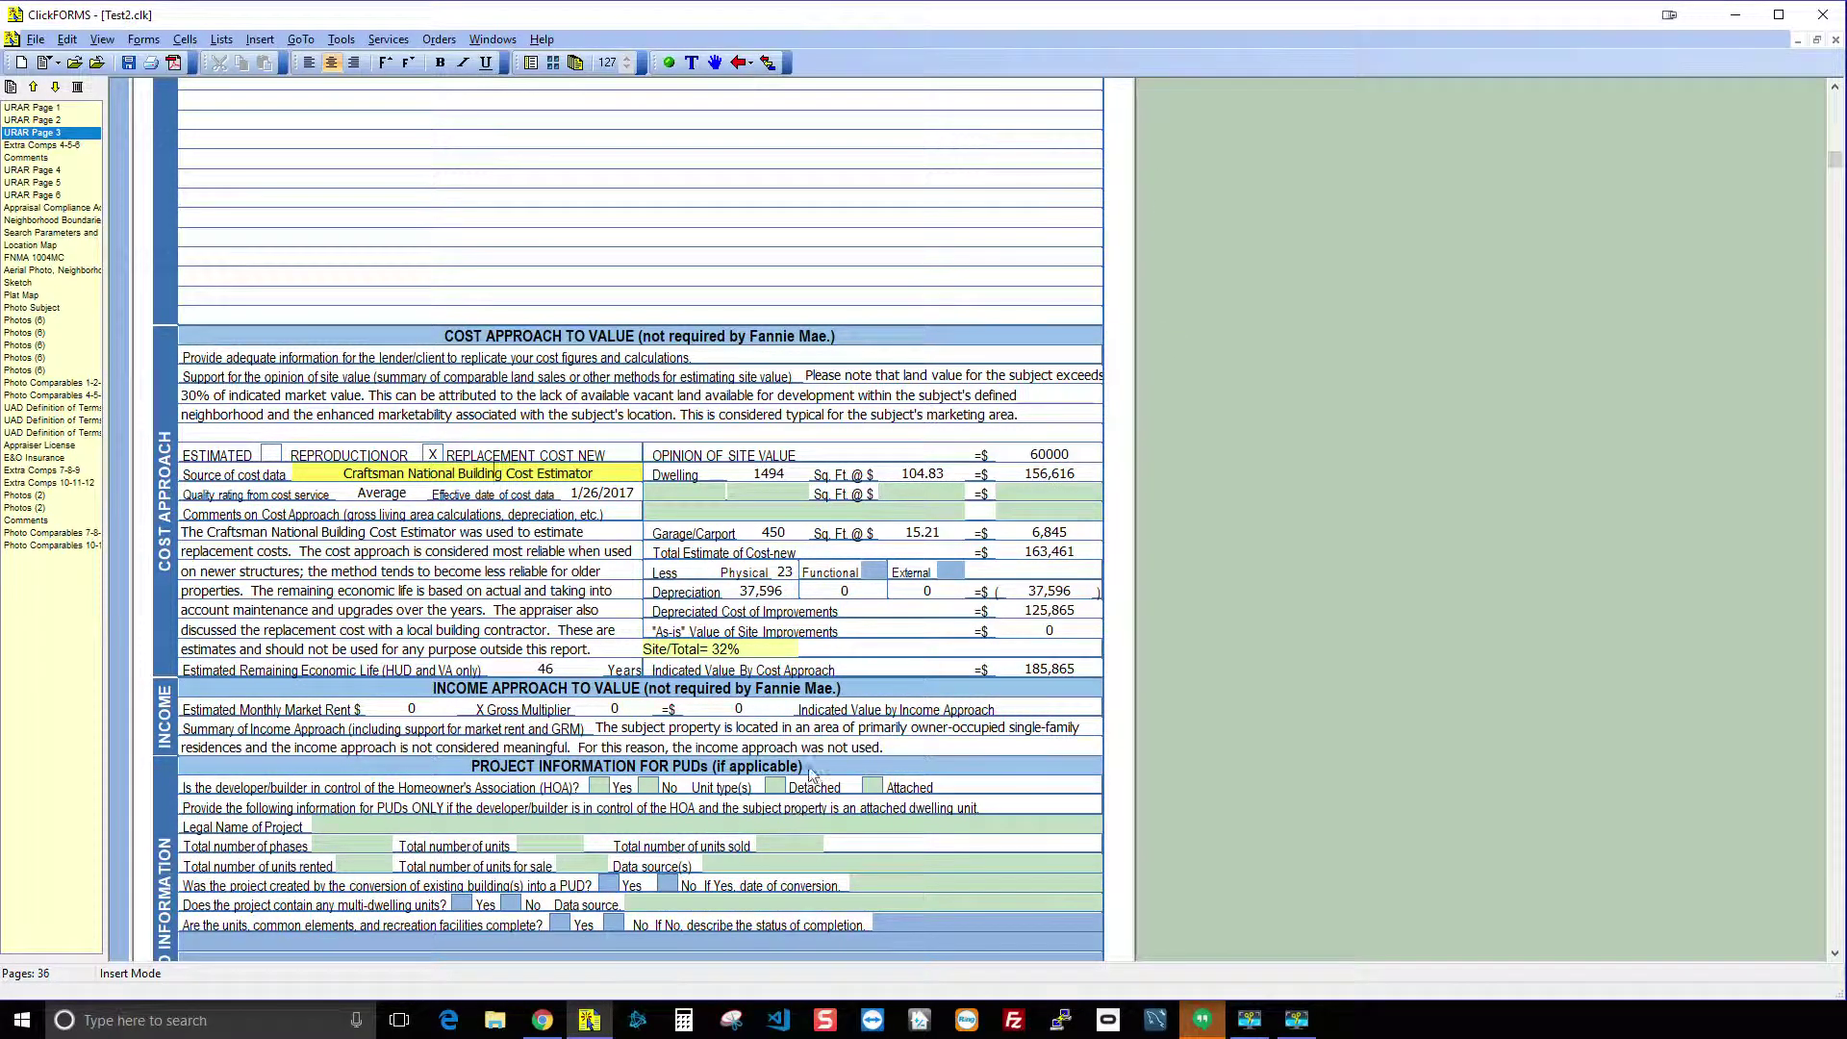
Switch back to Spark in Chrome and export the report data again using the Replace method.
{"action": "left_click", "coordinate": [556, 1028]}
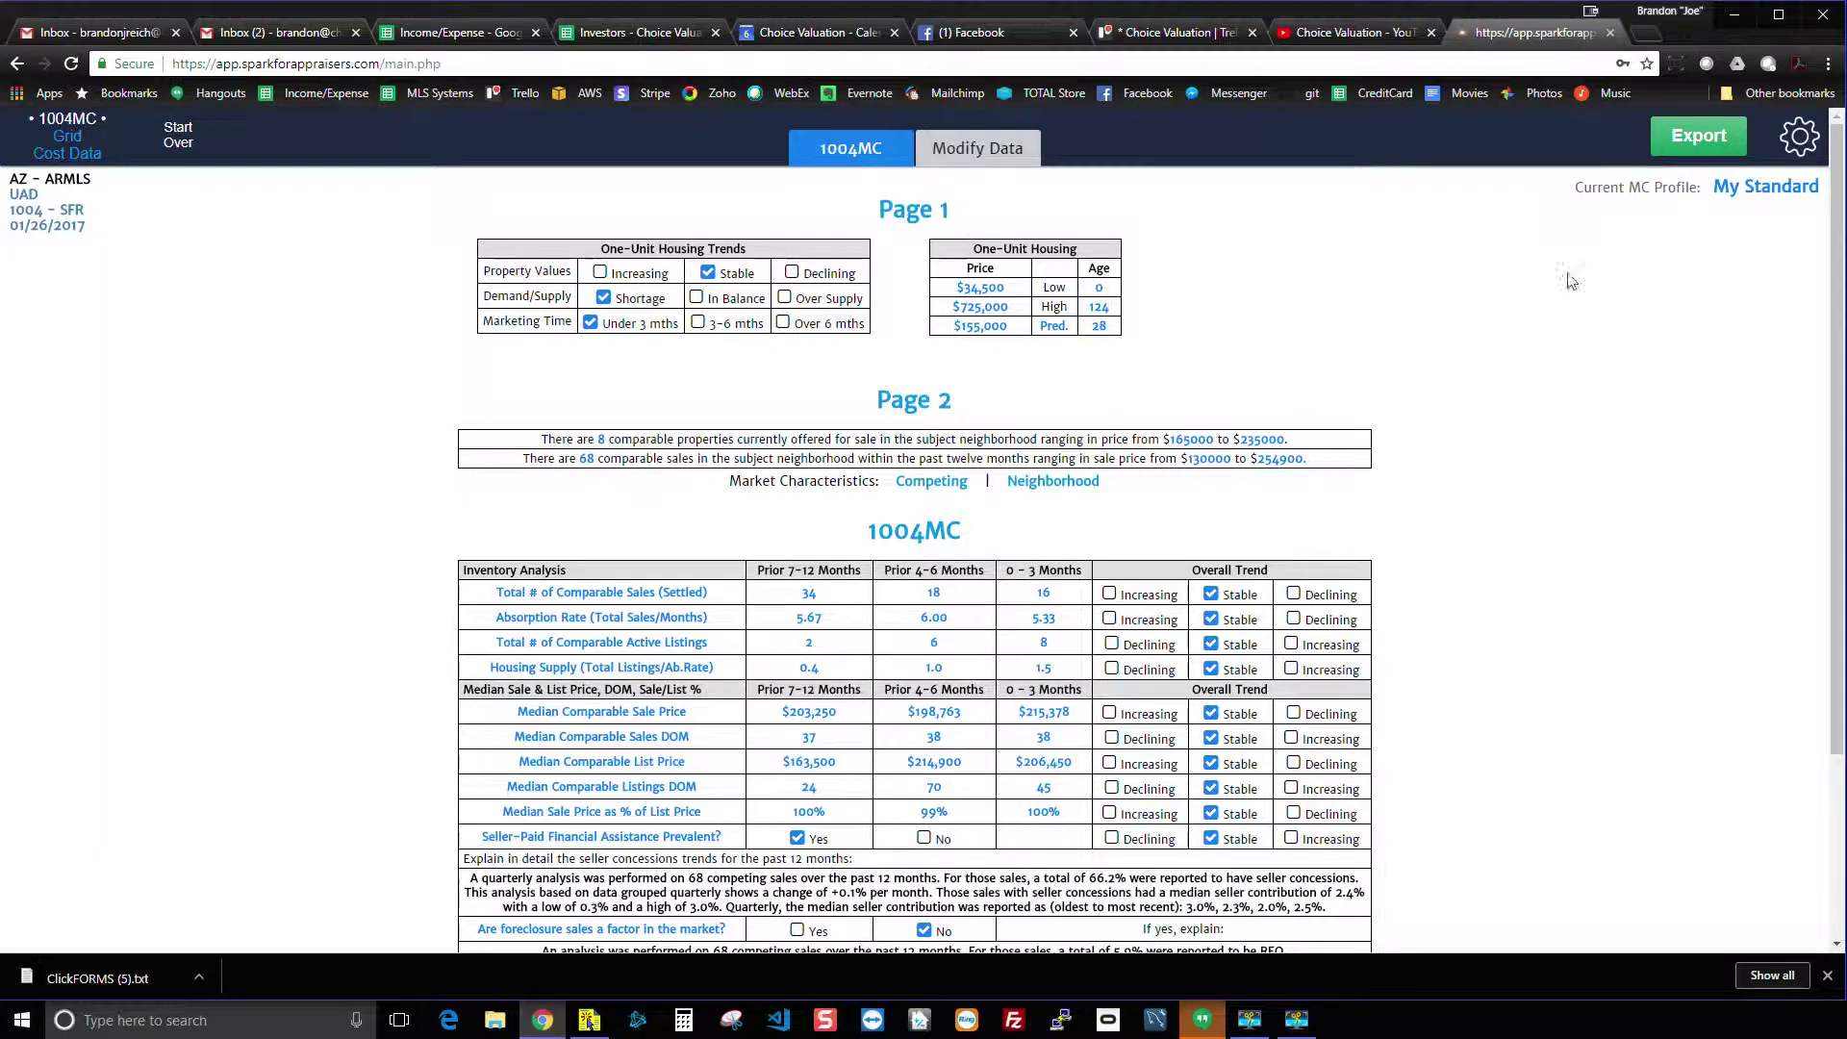
{"action": "left_click", "coordinate": [1709, 139]}
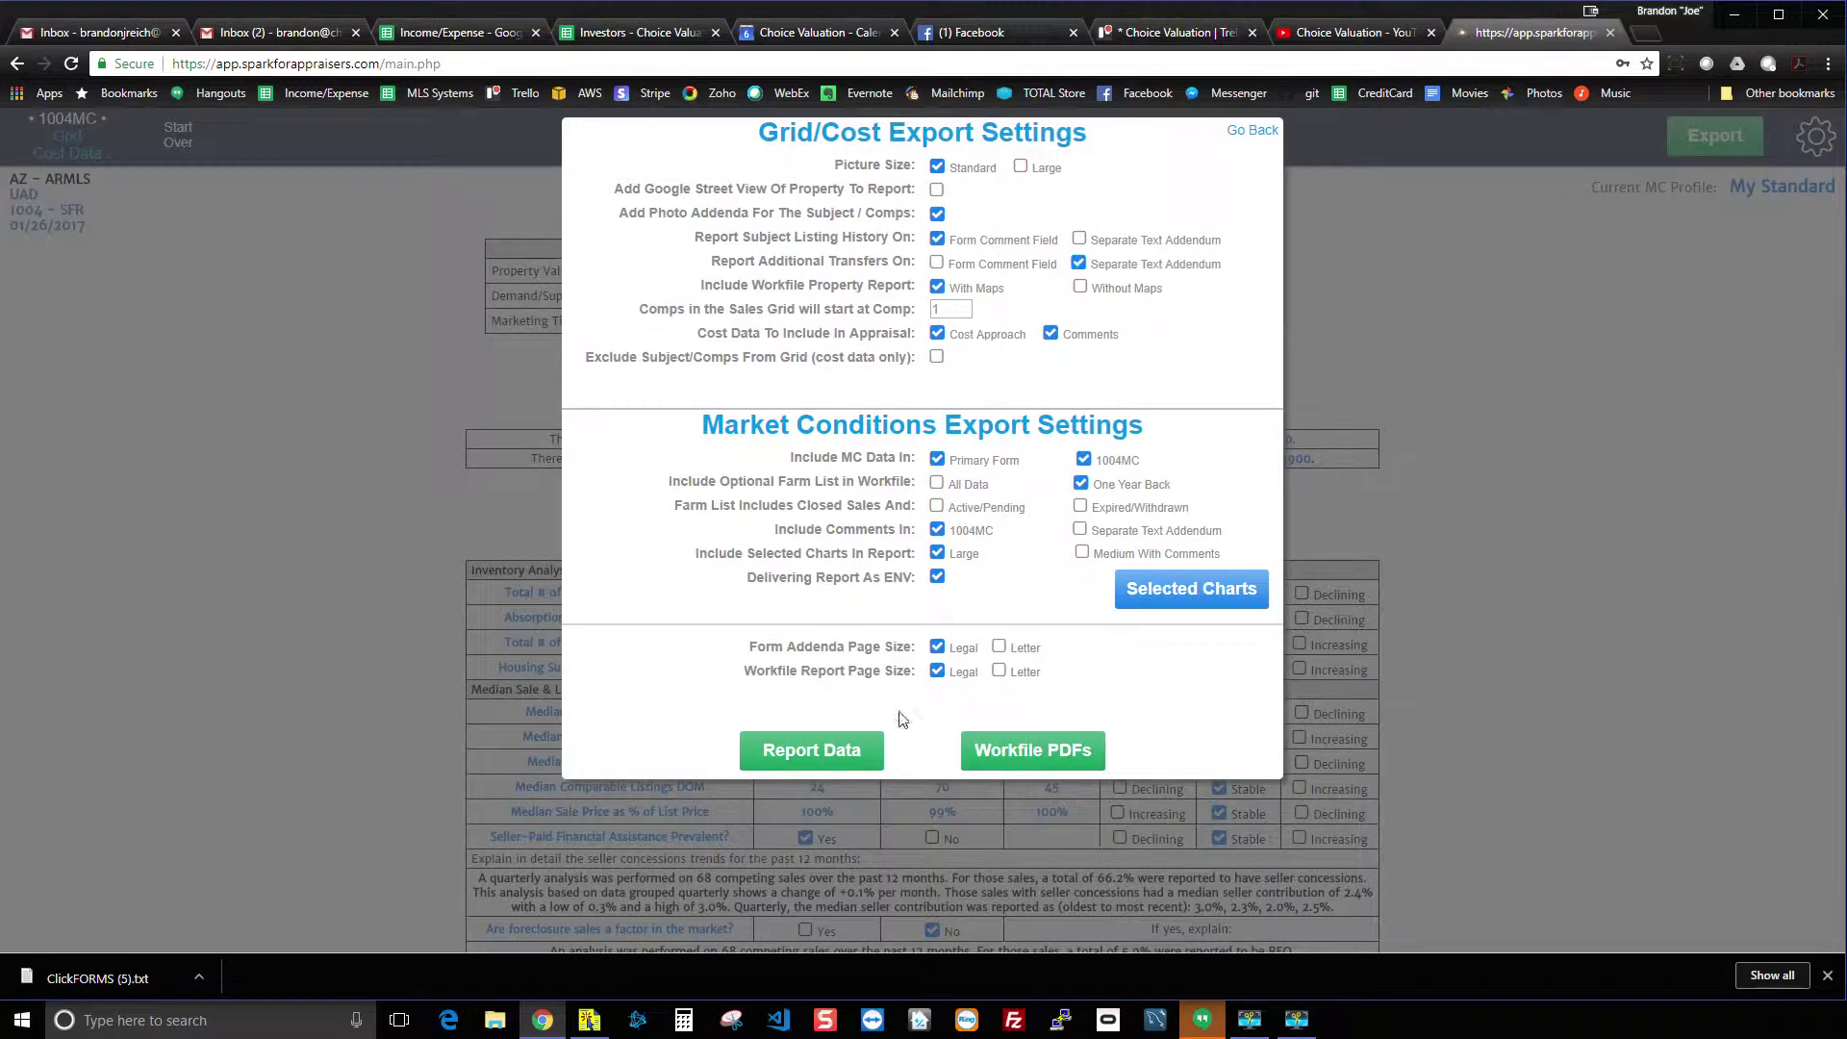
{"action": "left_click", "coordinate": [816, 750]}
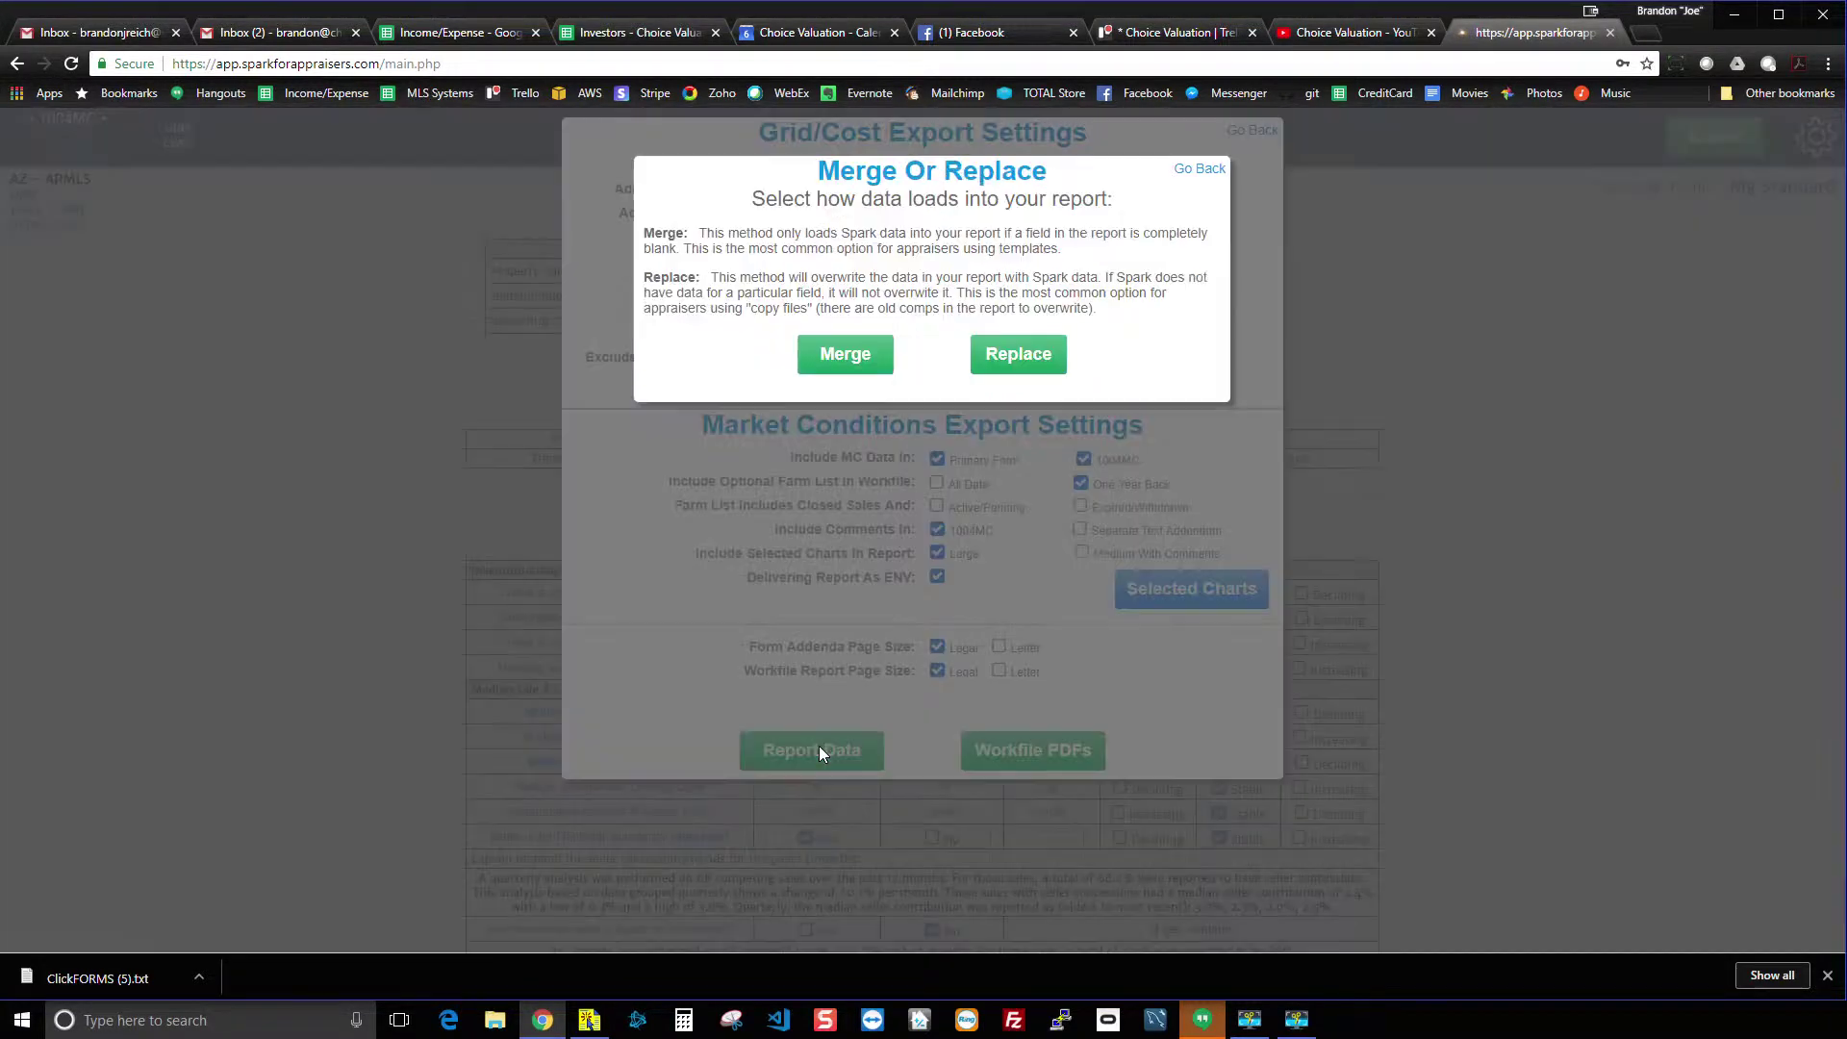
{"action": "left_click", "coordinate": [1021, 355]}
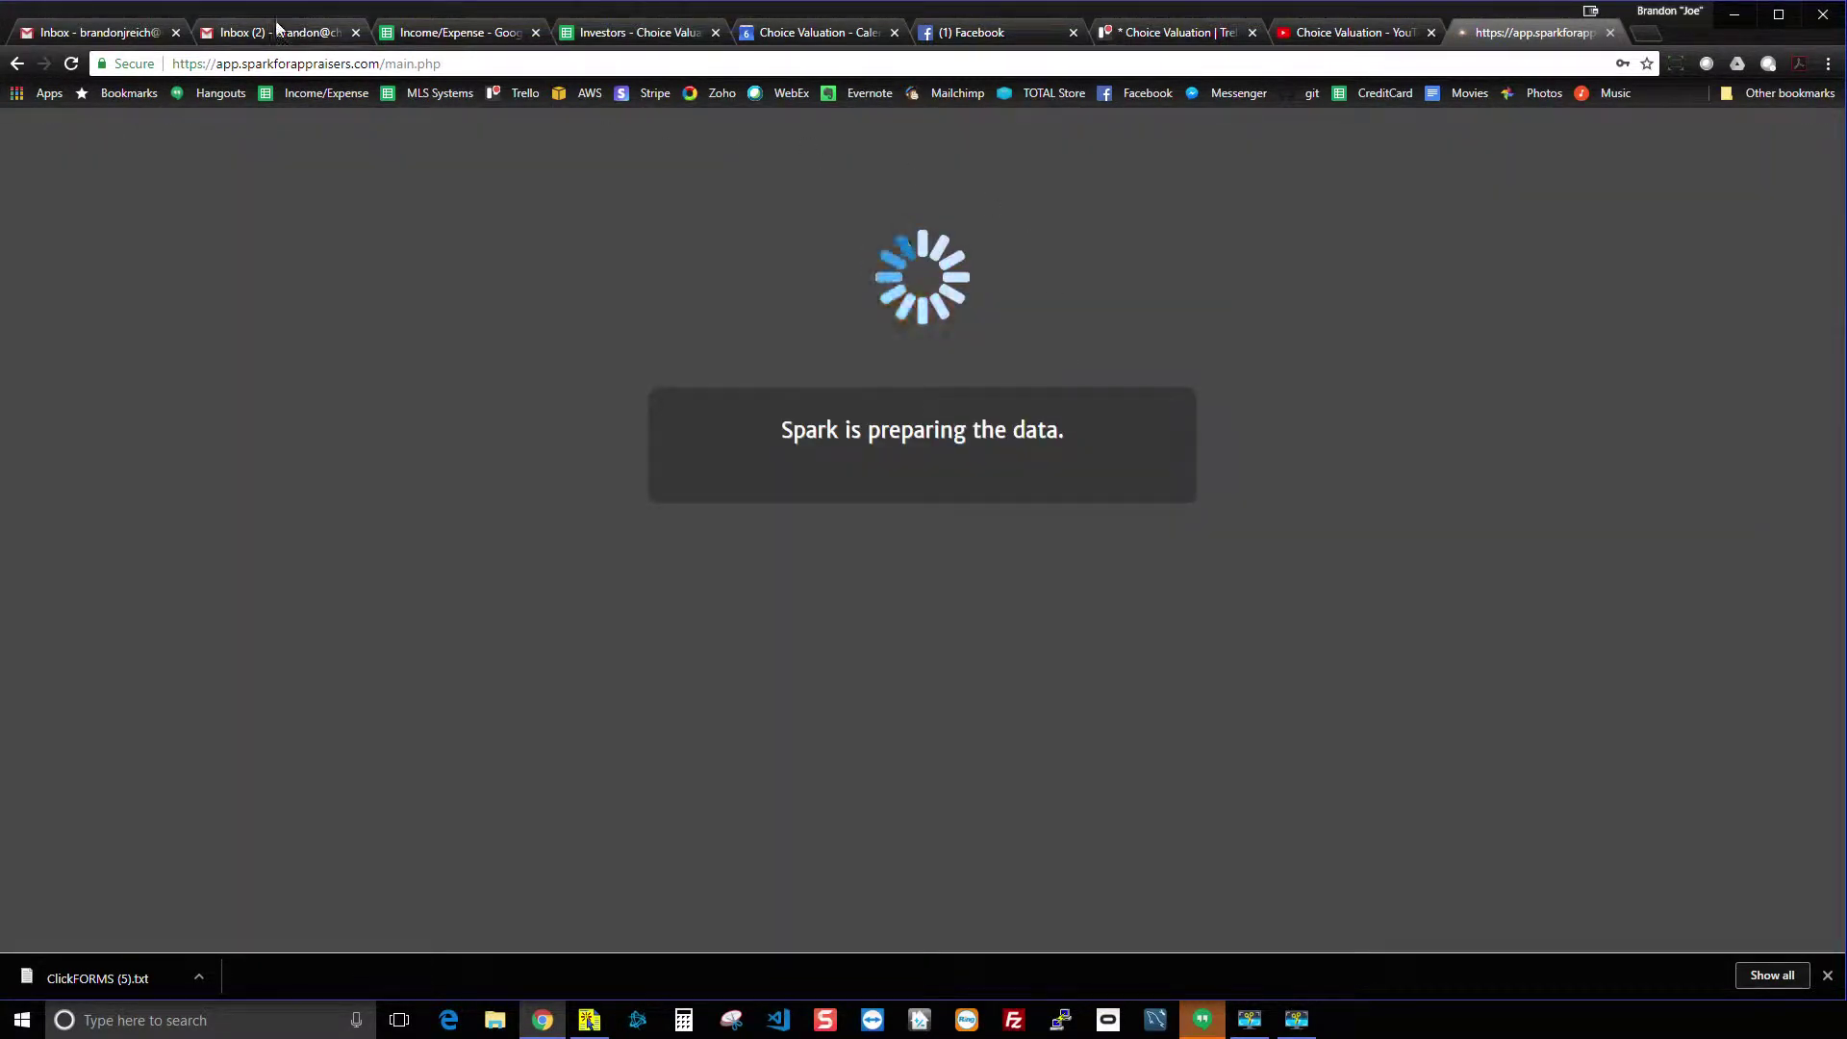
Switch to ClickFORMS and review URAR Page 1 and the Cost Approach section on URAR Page 3 before the Replace import.
{"action": "left_click", "coordinate": [592, 1022]}
{"action": "scroll", "coordinate": [612, 641], "scroll_direction": "up", "scroll_amount": 20}
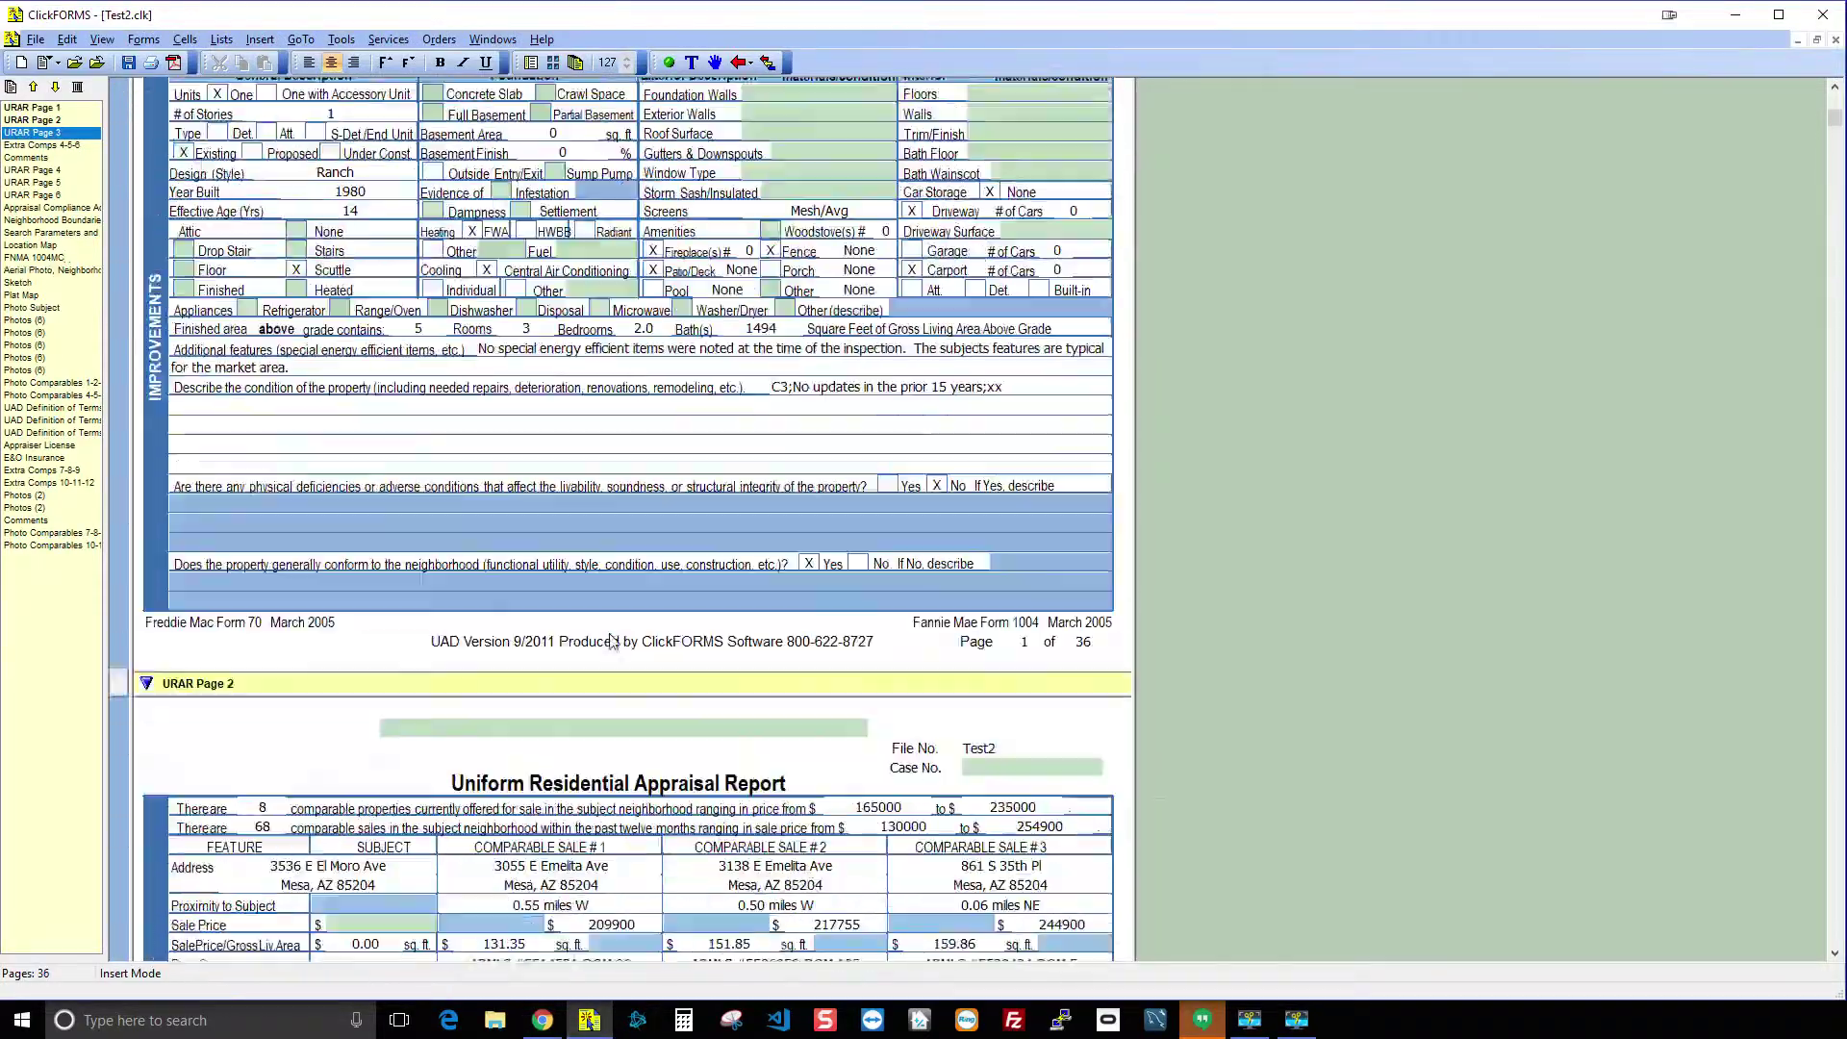
{"action": "scroll", "coordinate": [612, 642], "scroll_direction": "up", "scroll_amount": 6}
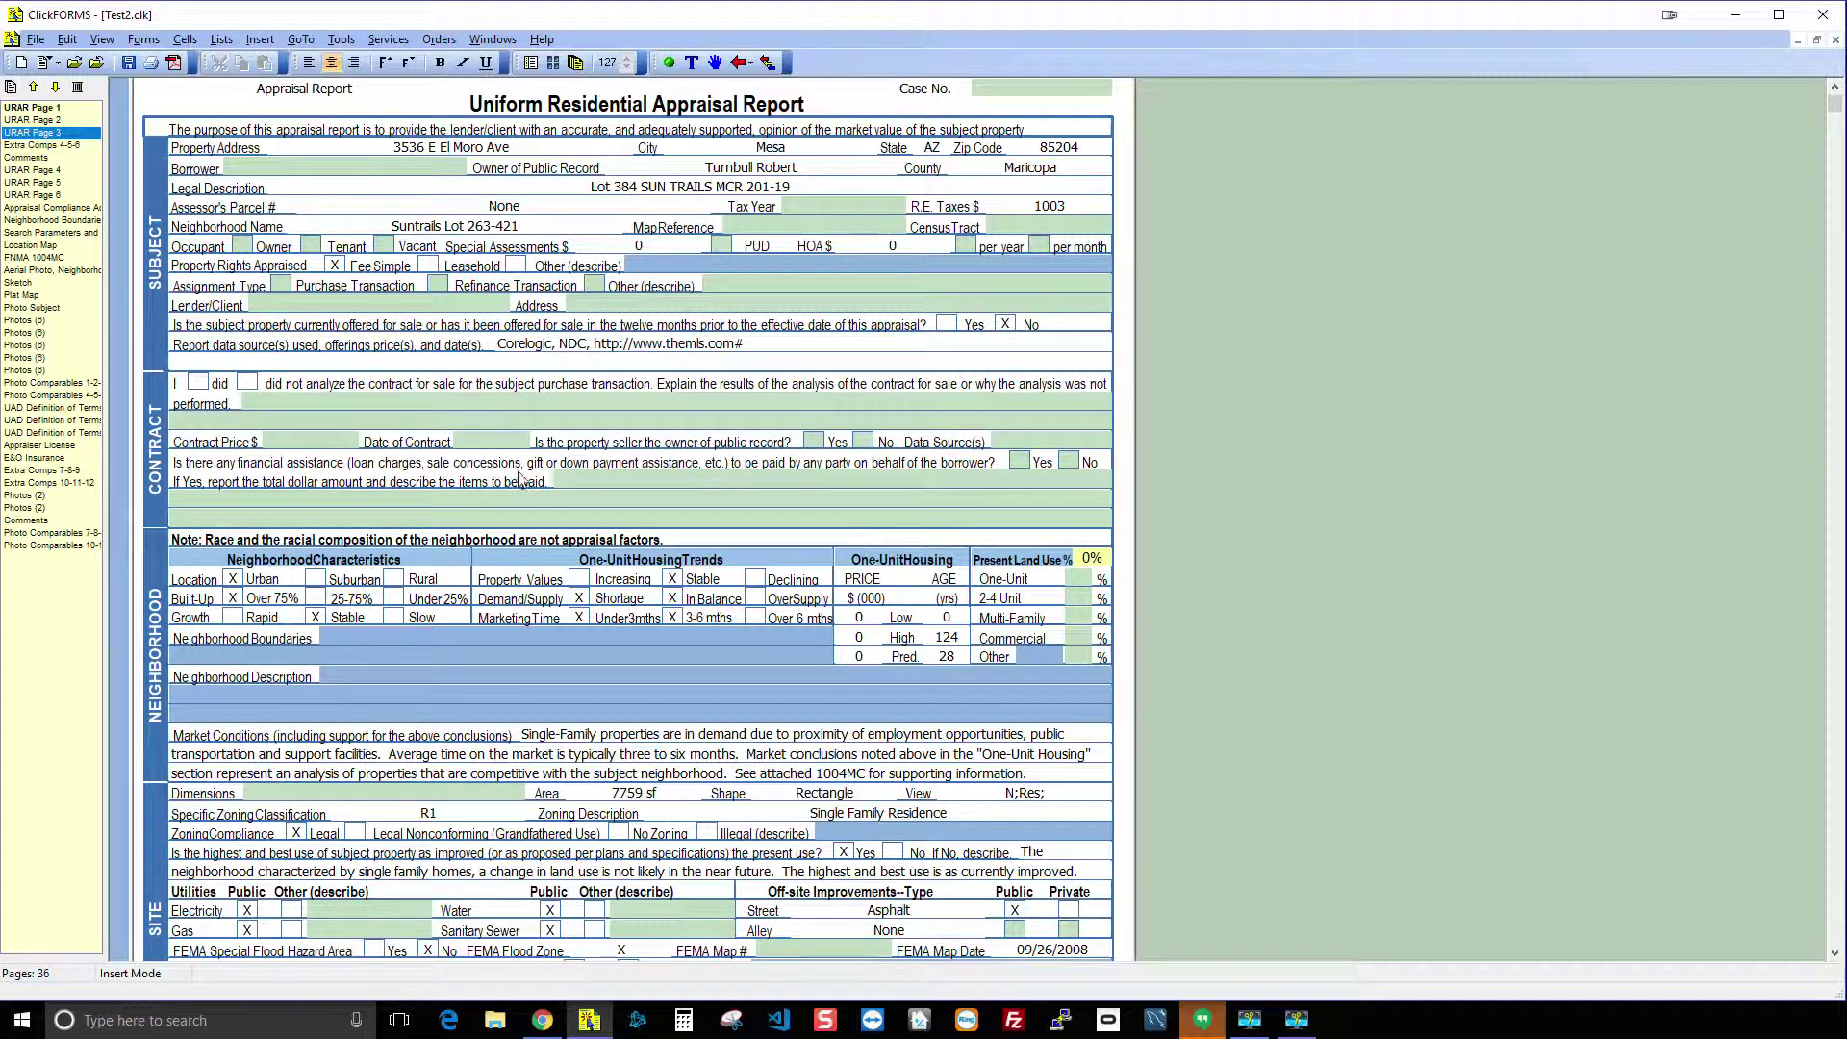
{"action": "scroll", "coordinate": [520, 479], "scroll_direction": "down", "scroll_amount": 20}
{"action": "scroll", "coordinate": [519, 478], "scroll_direction": "down", "scroll_amount": 20}
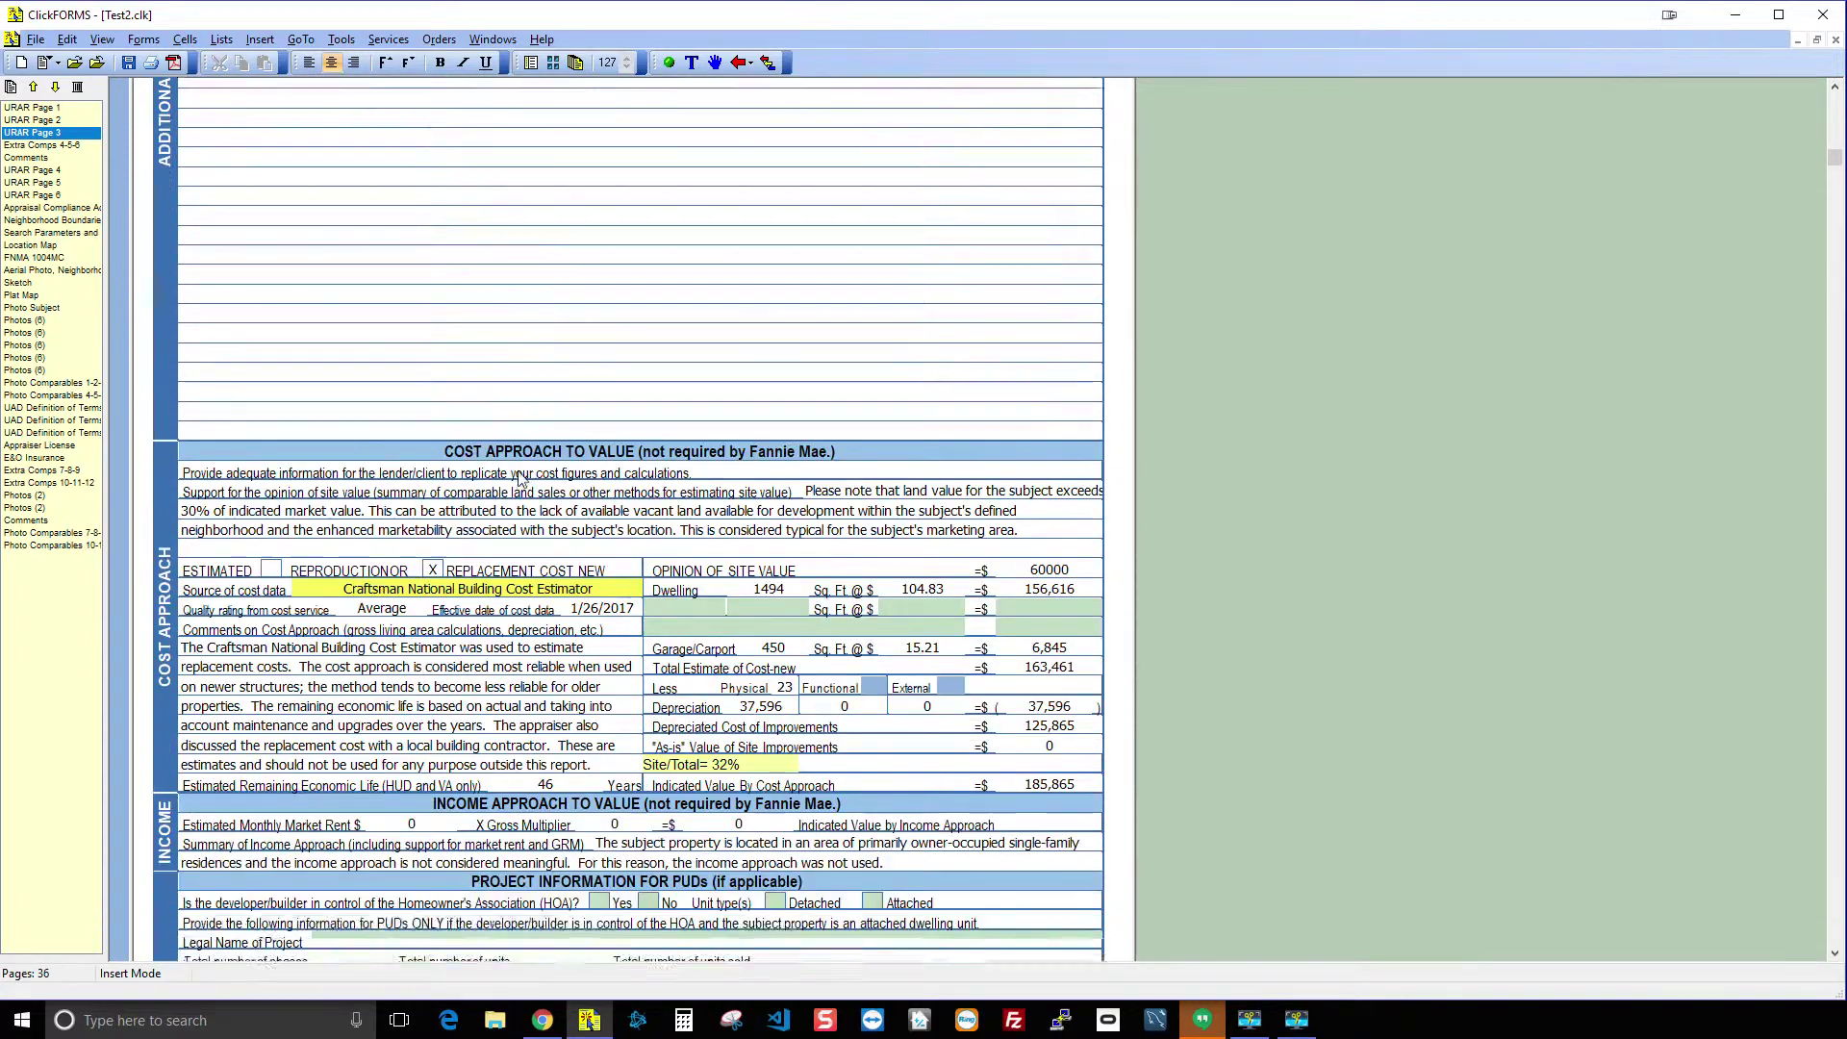
{"action": "scroll", "coordinate": [519, 478], "scroll_direction": "down", "scroll_amount": 2}
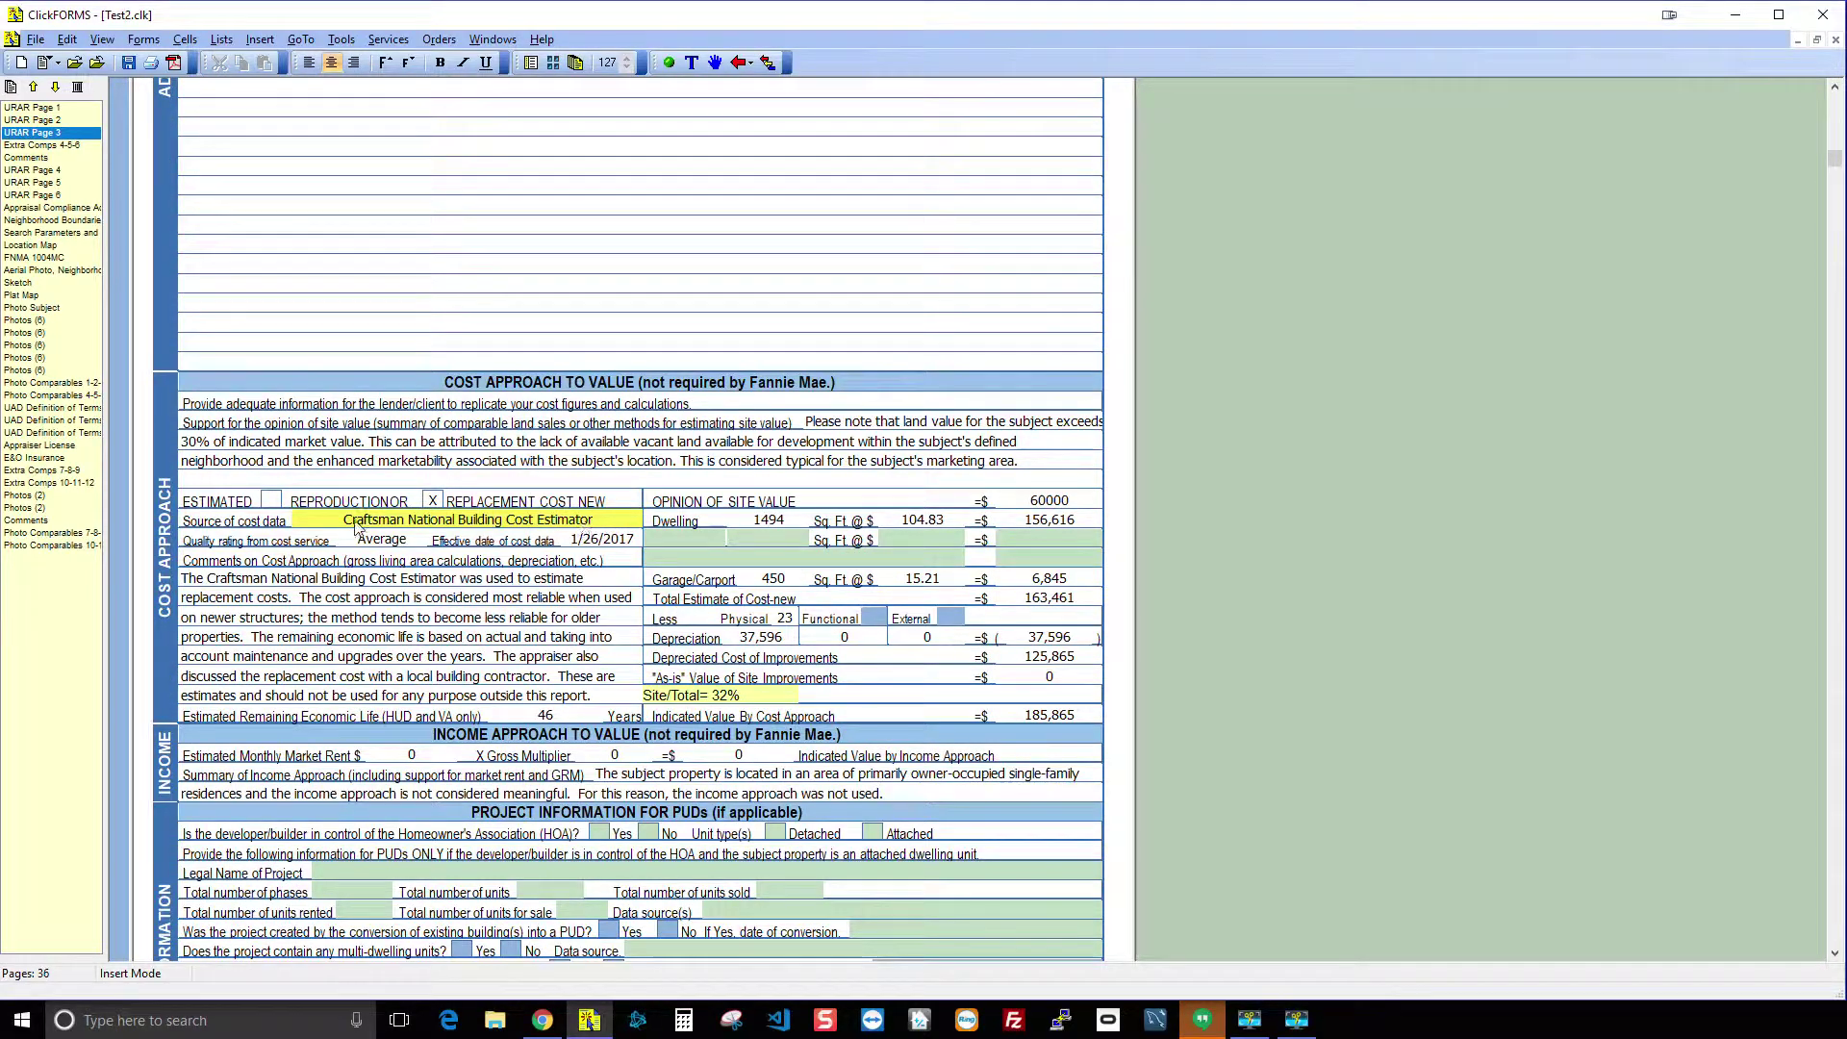
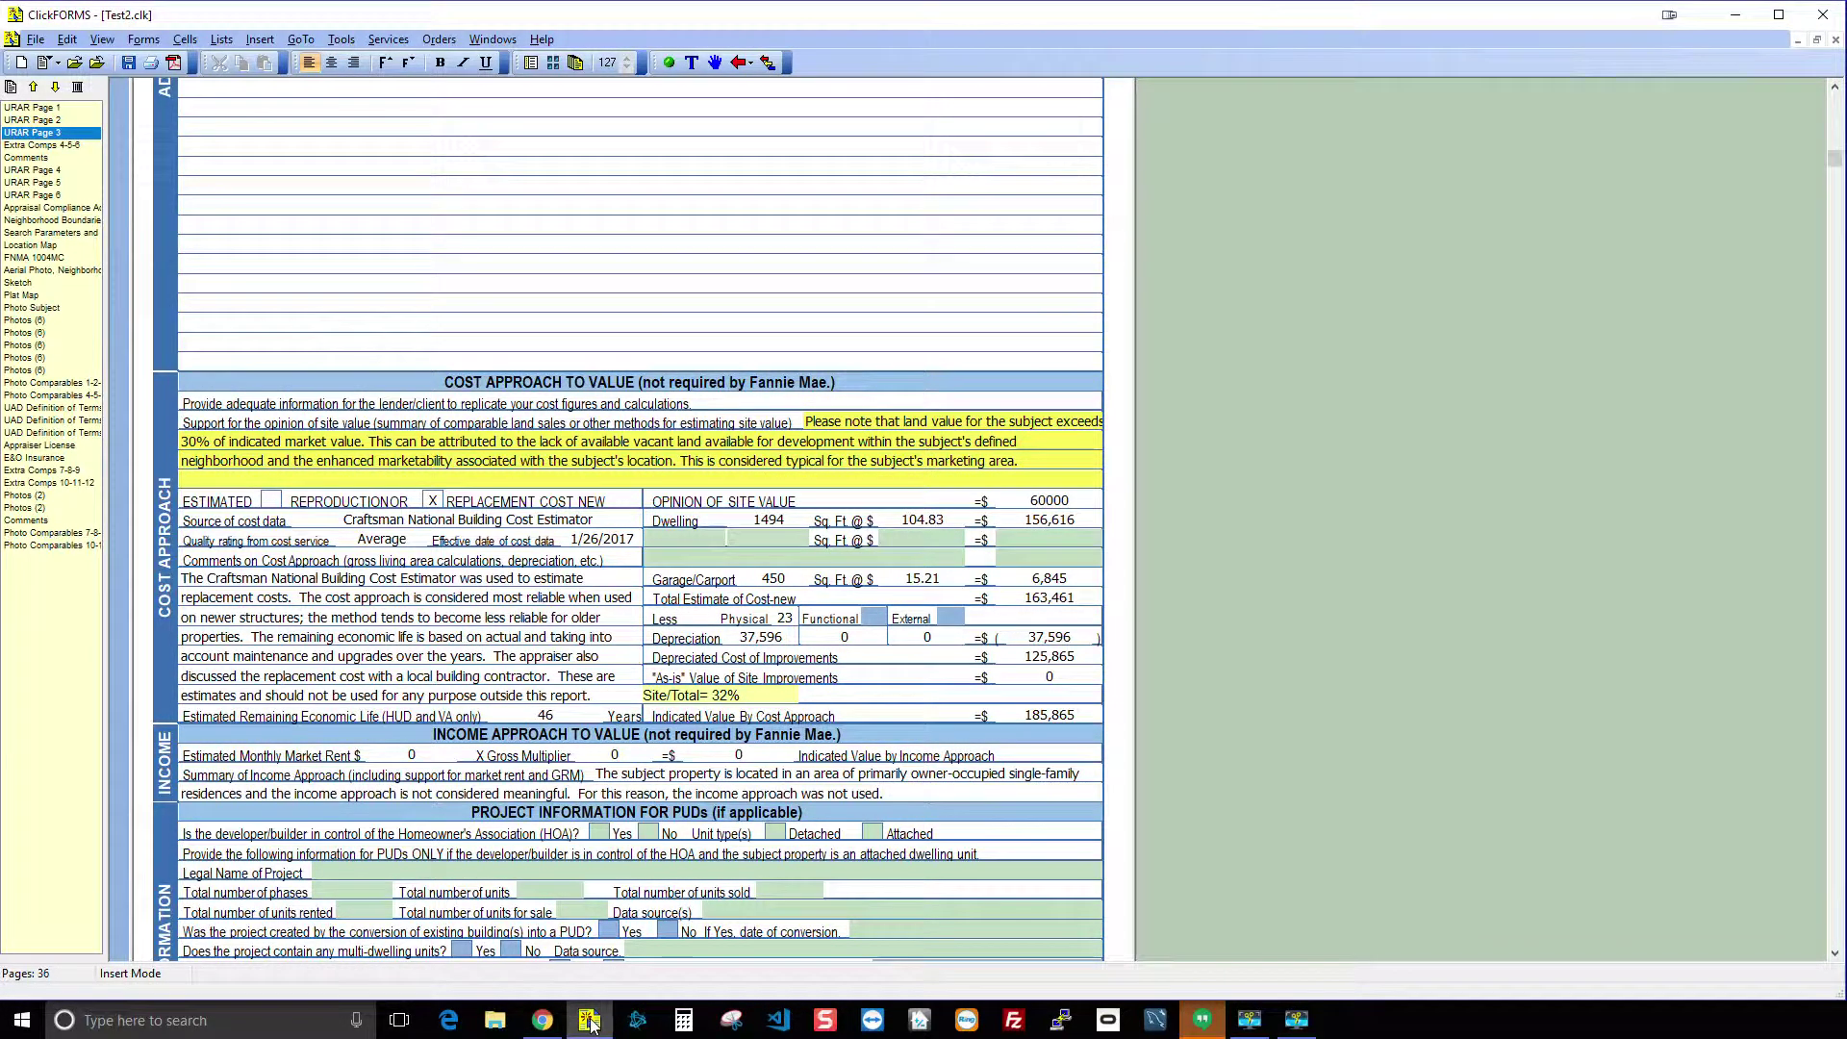
Import the ClickFORMS (6) text file from the Downloads folder into the Test2 report, declining to replace the current images.
{"action": "left_click", "coordinate": [540, 1024]}
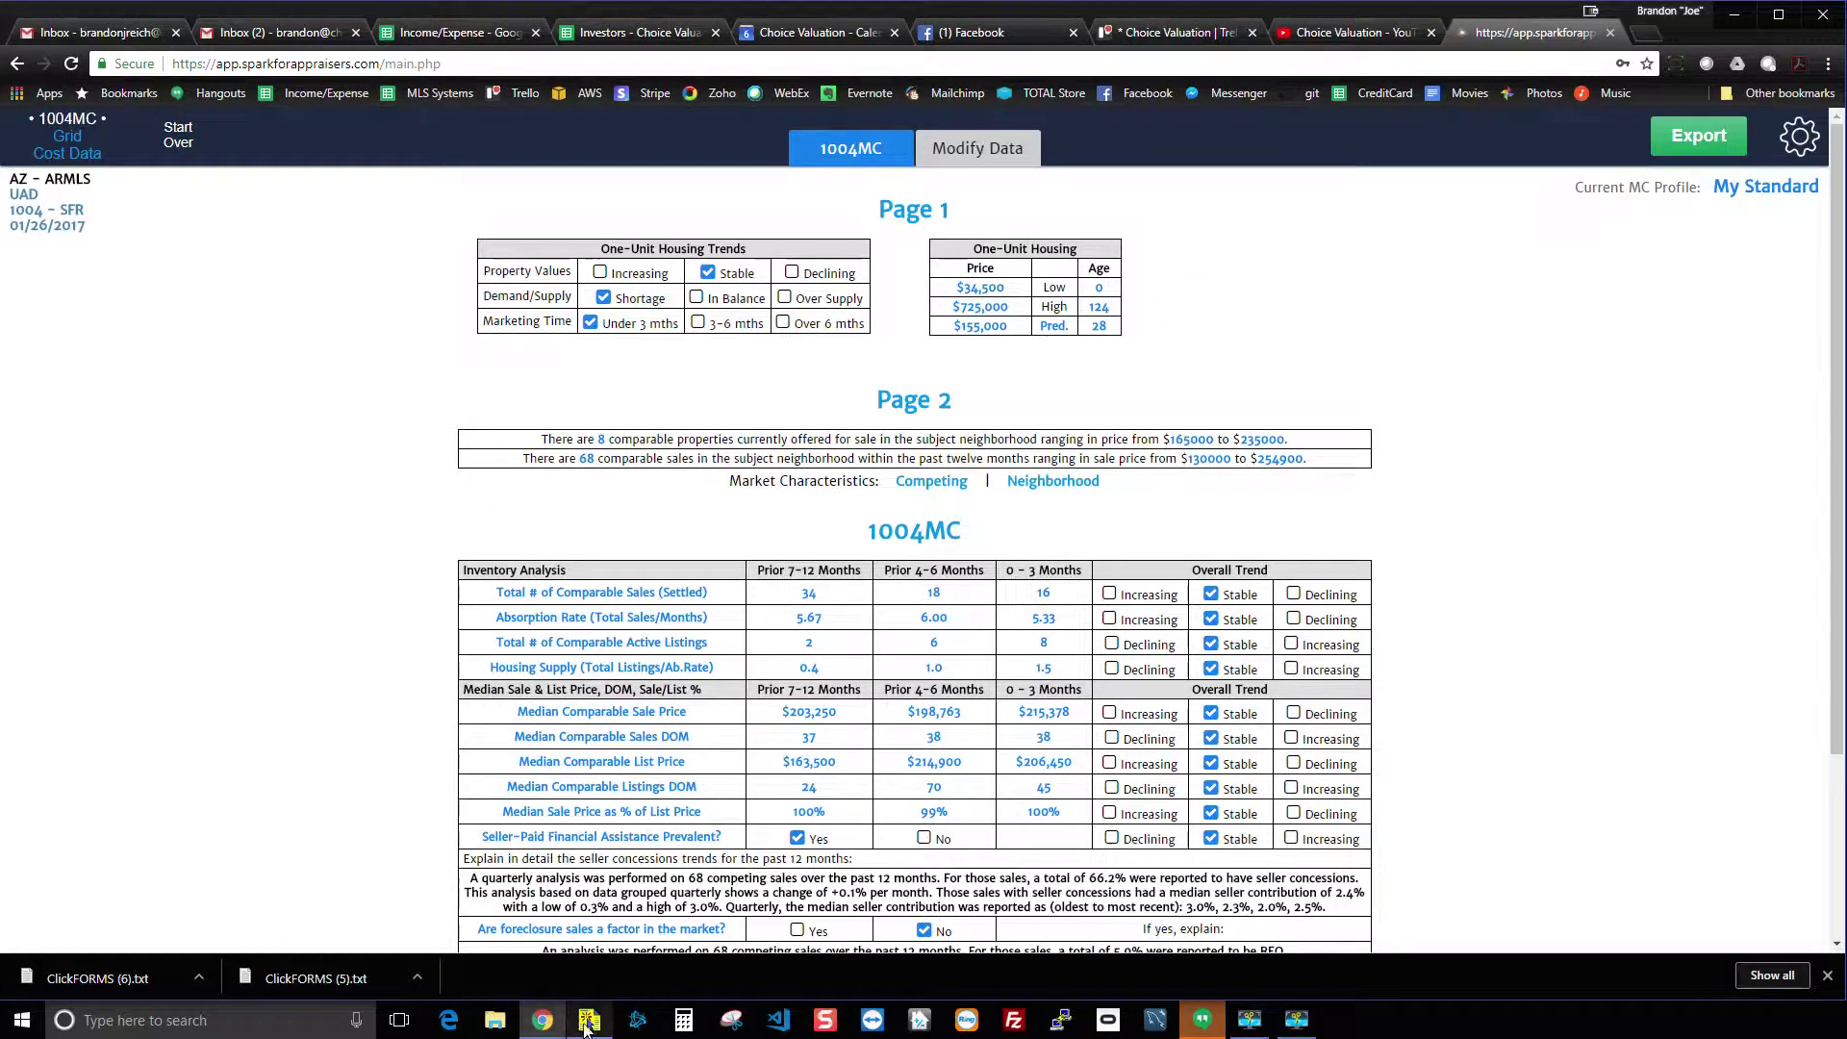
{"action": "left_click", "coordinate": [589, 1020]}
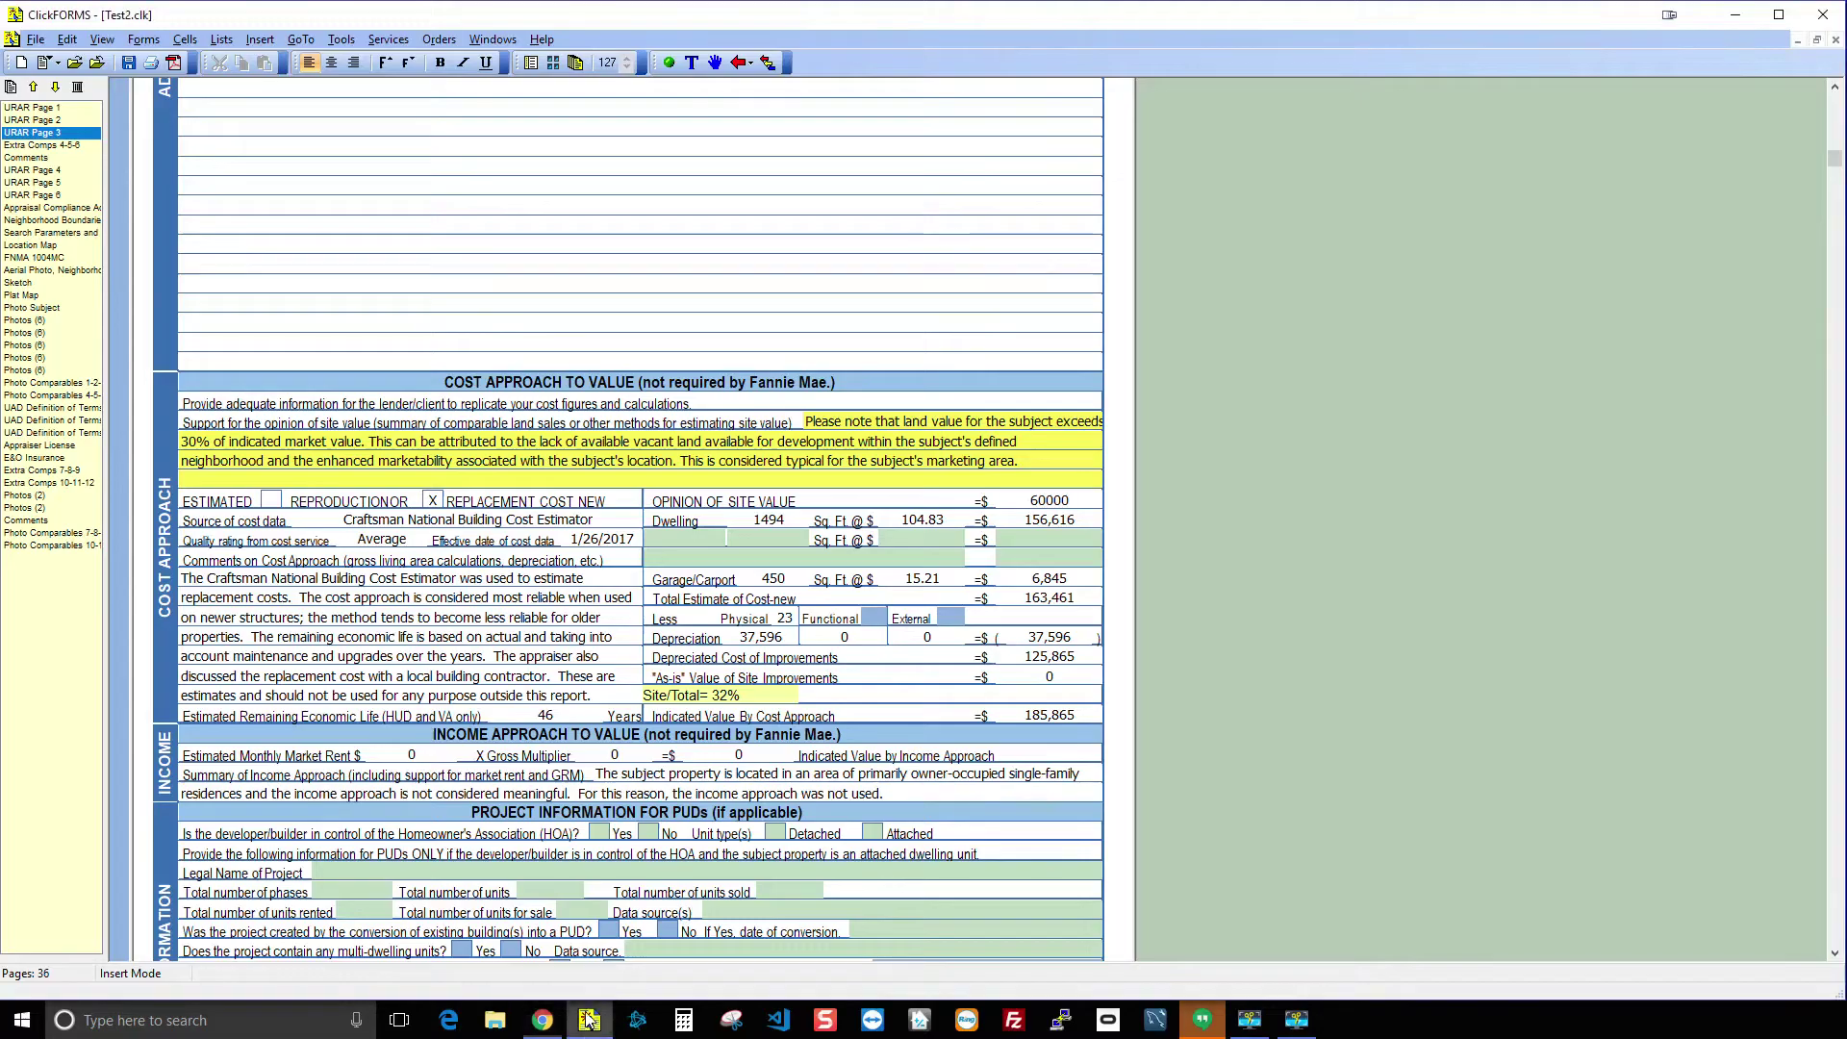
{"action": "left_click", "coordinate": [35, 40]}
{"action": "mouse_move", "coordinate": [91, 381]}
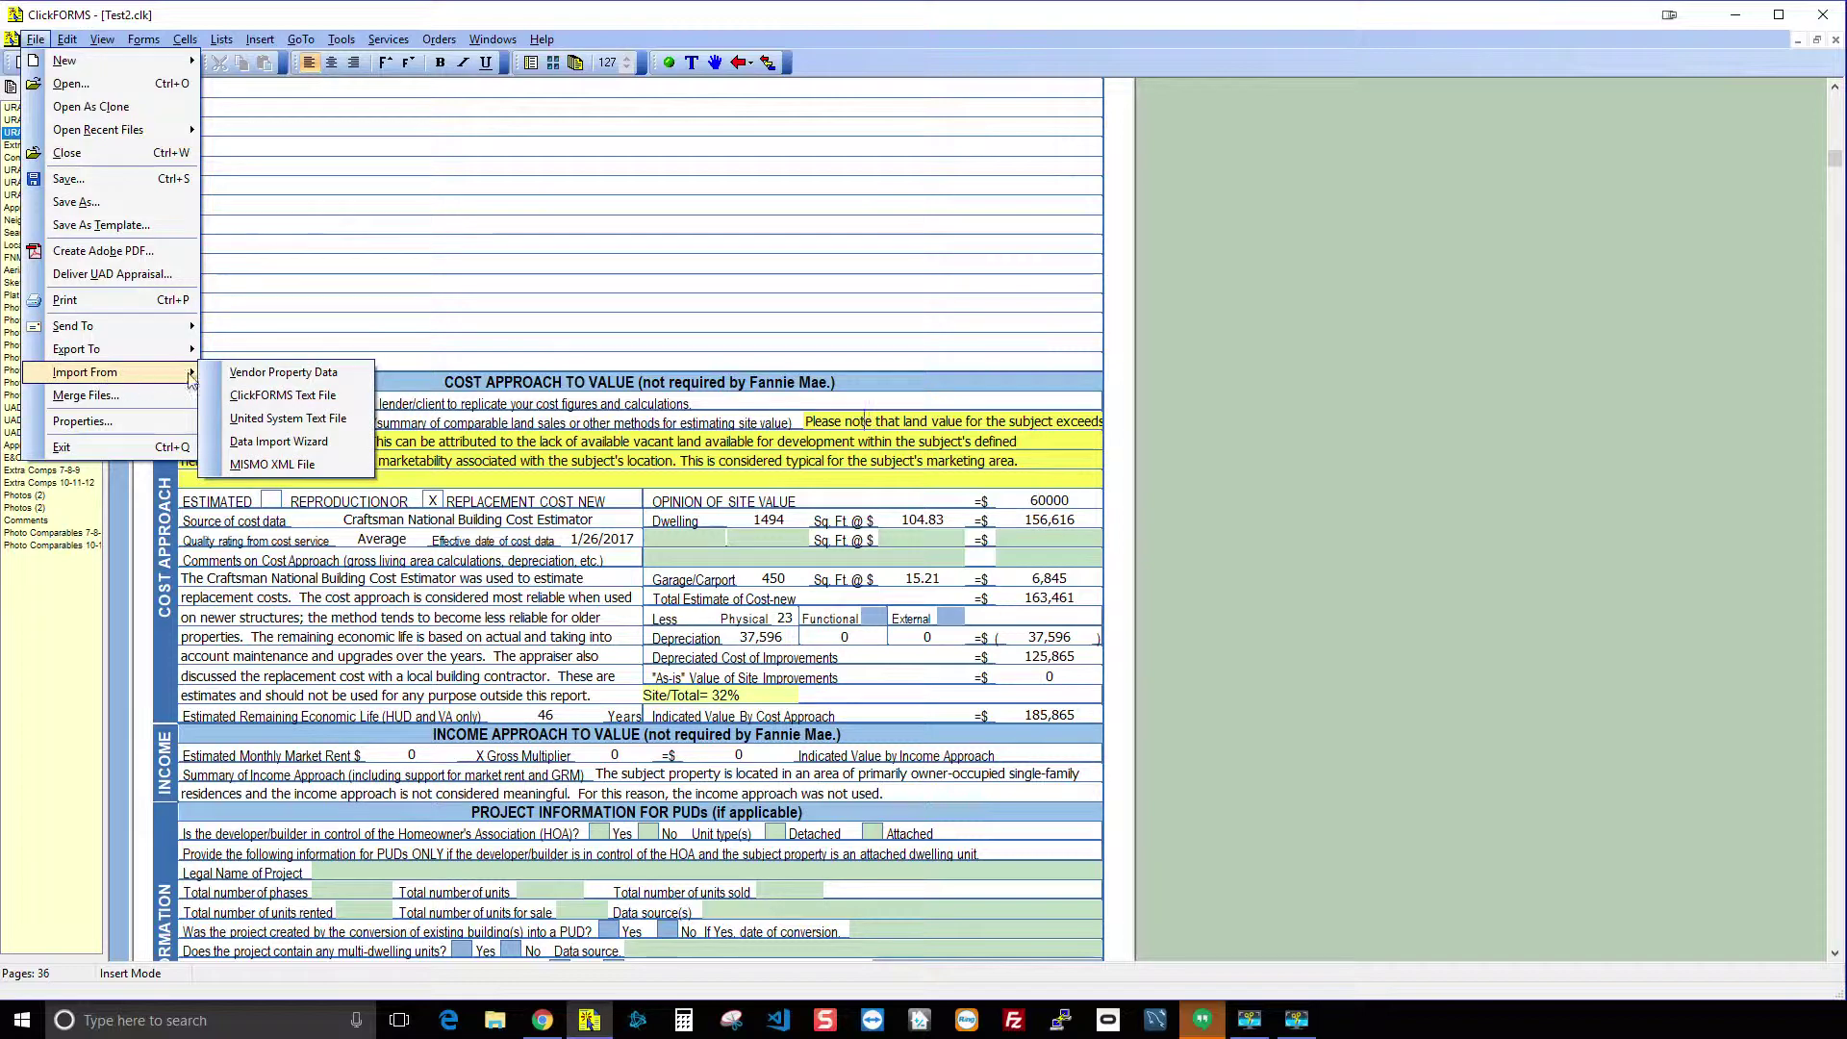
{"action": "left_click", "coordinate": [299, 402]}
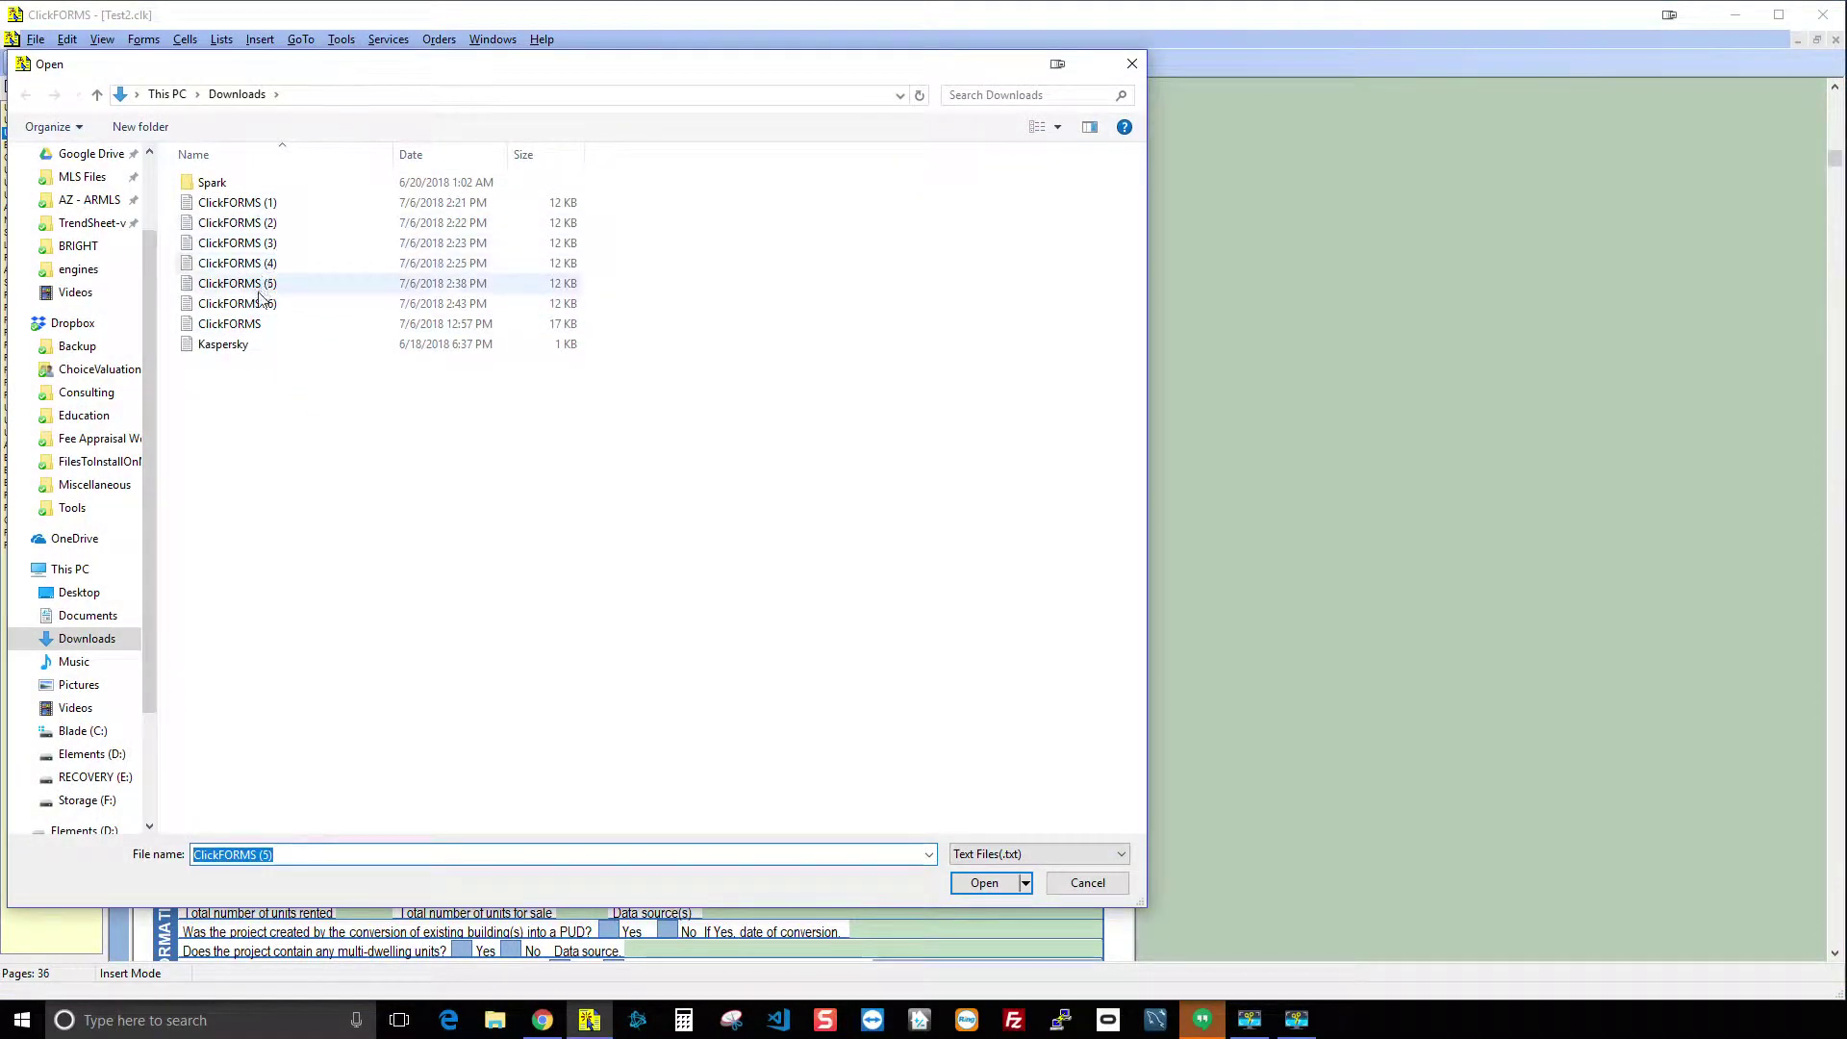
{"action": "left_click", "coordinate": [258, 306]}
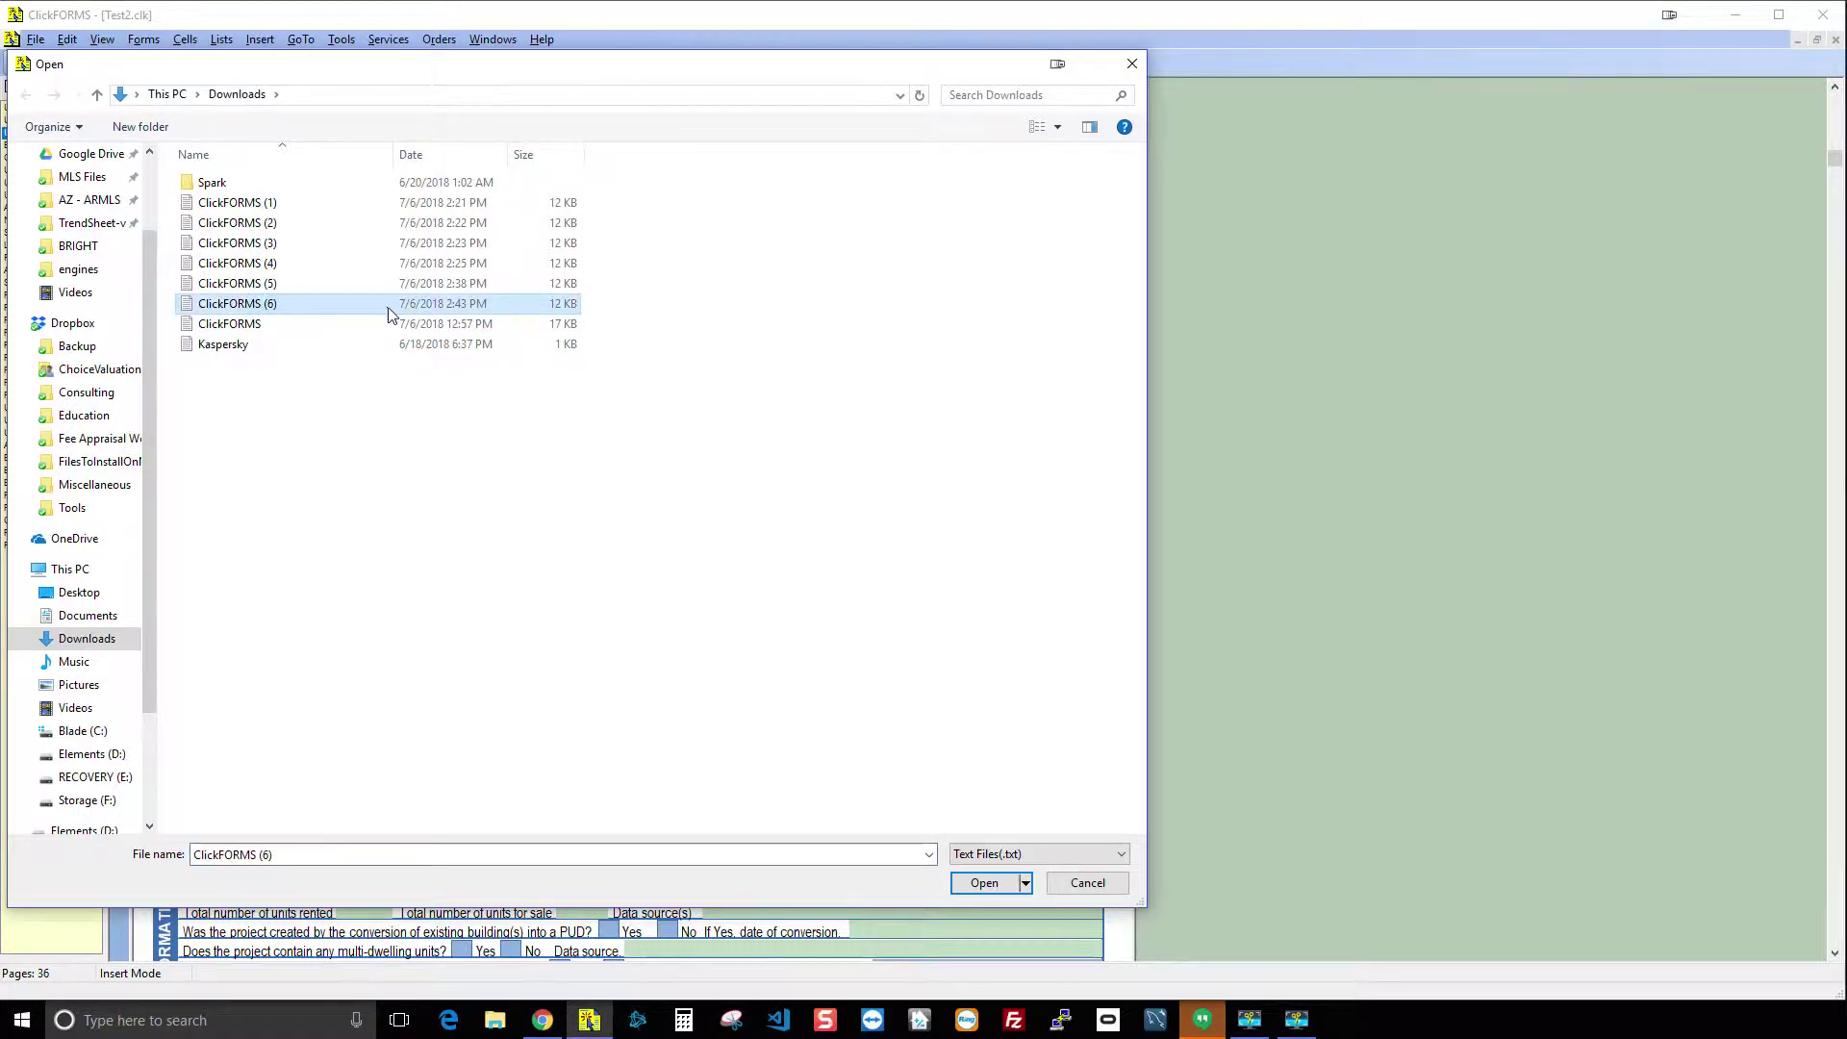
{"action": "left_click", "coordinate": [981, 881]}
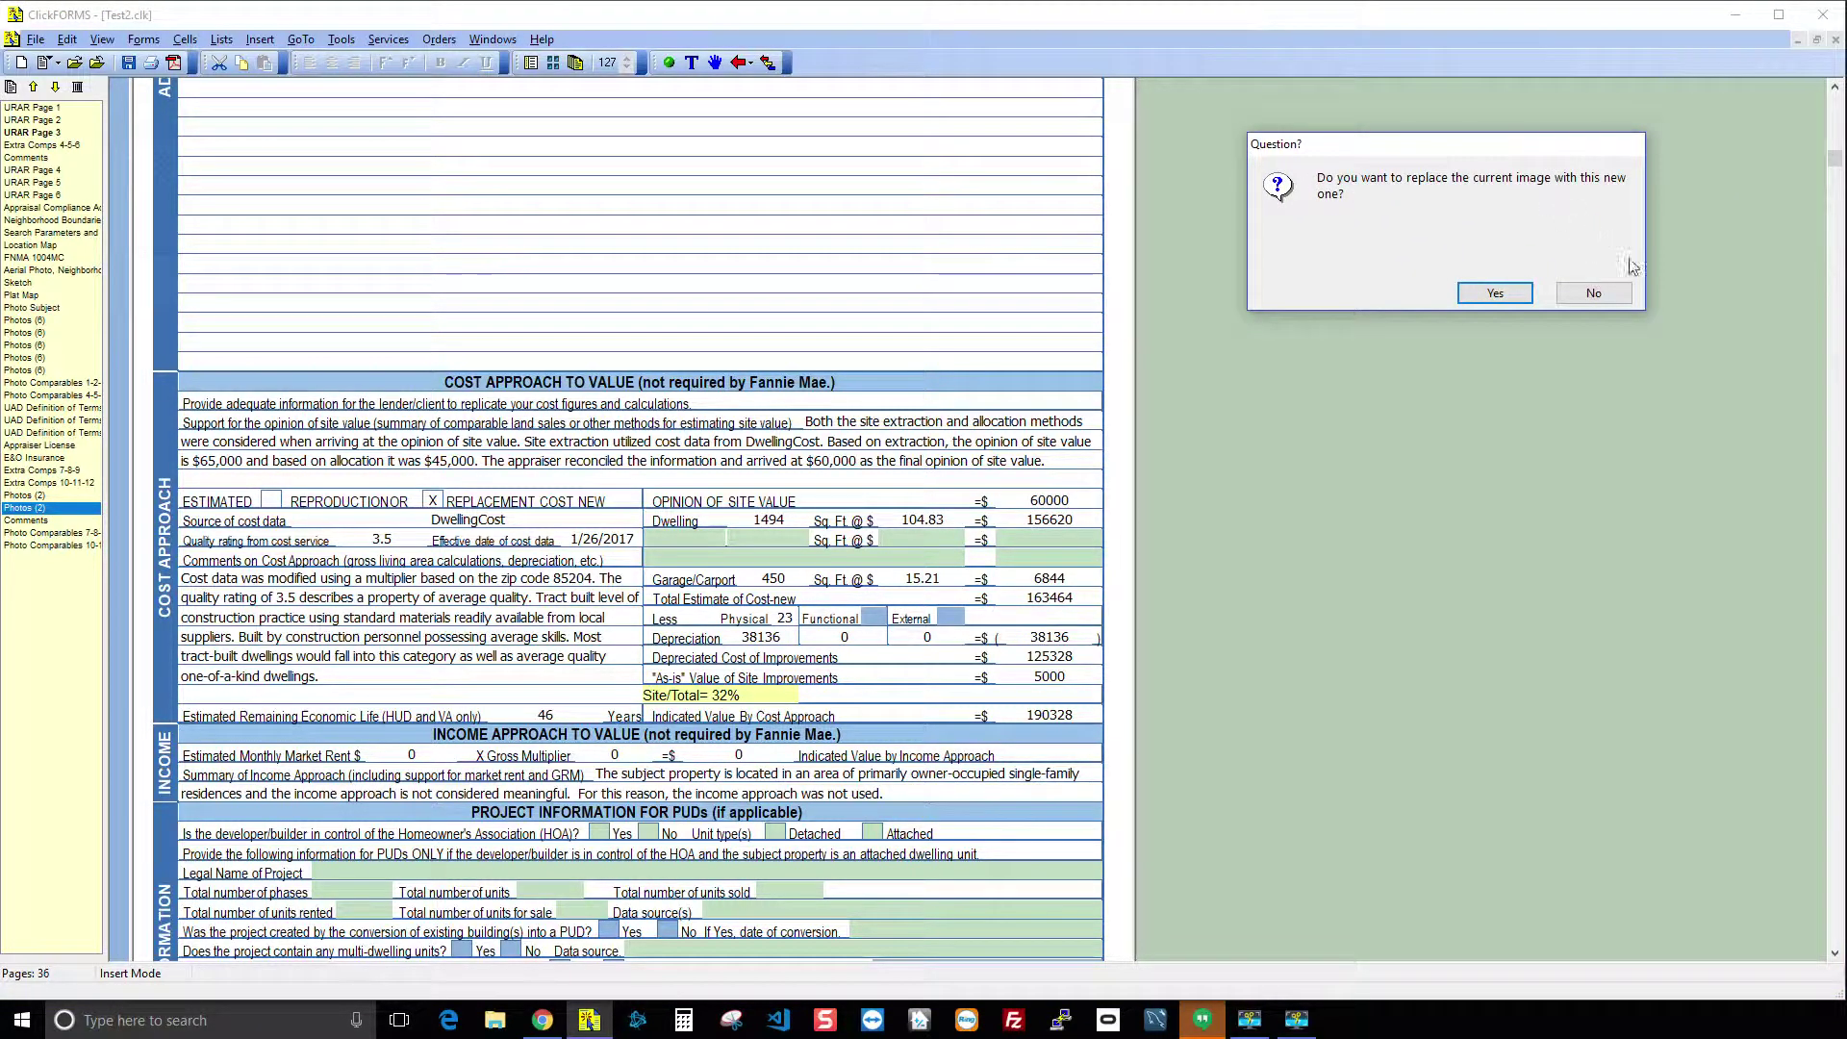
{"action": "left_click", "coordinate": [1593, 300]}
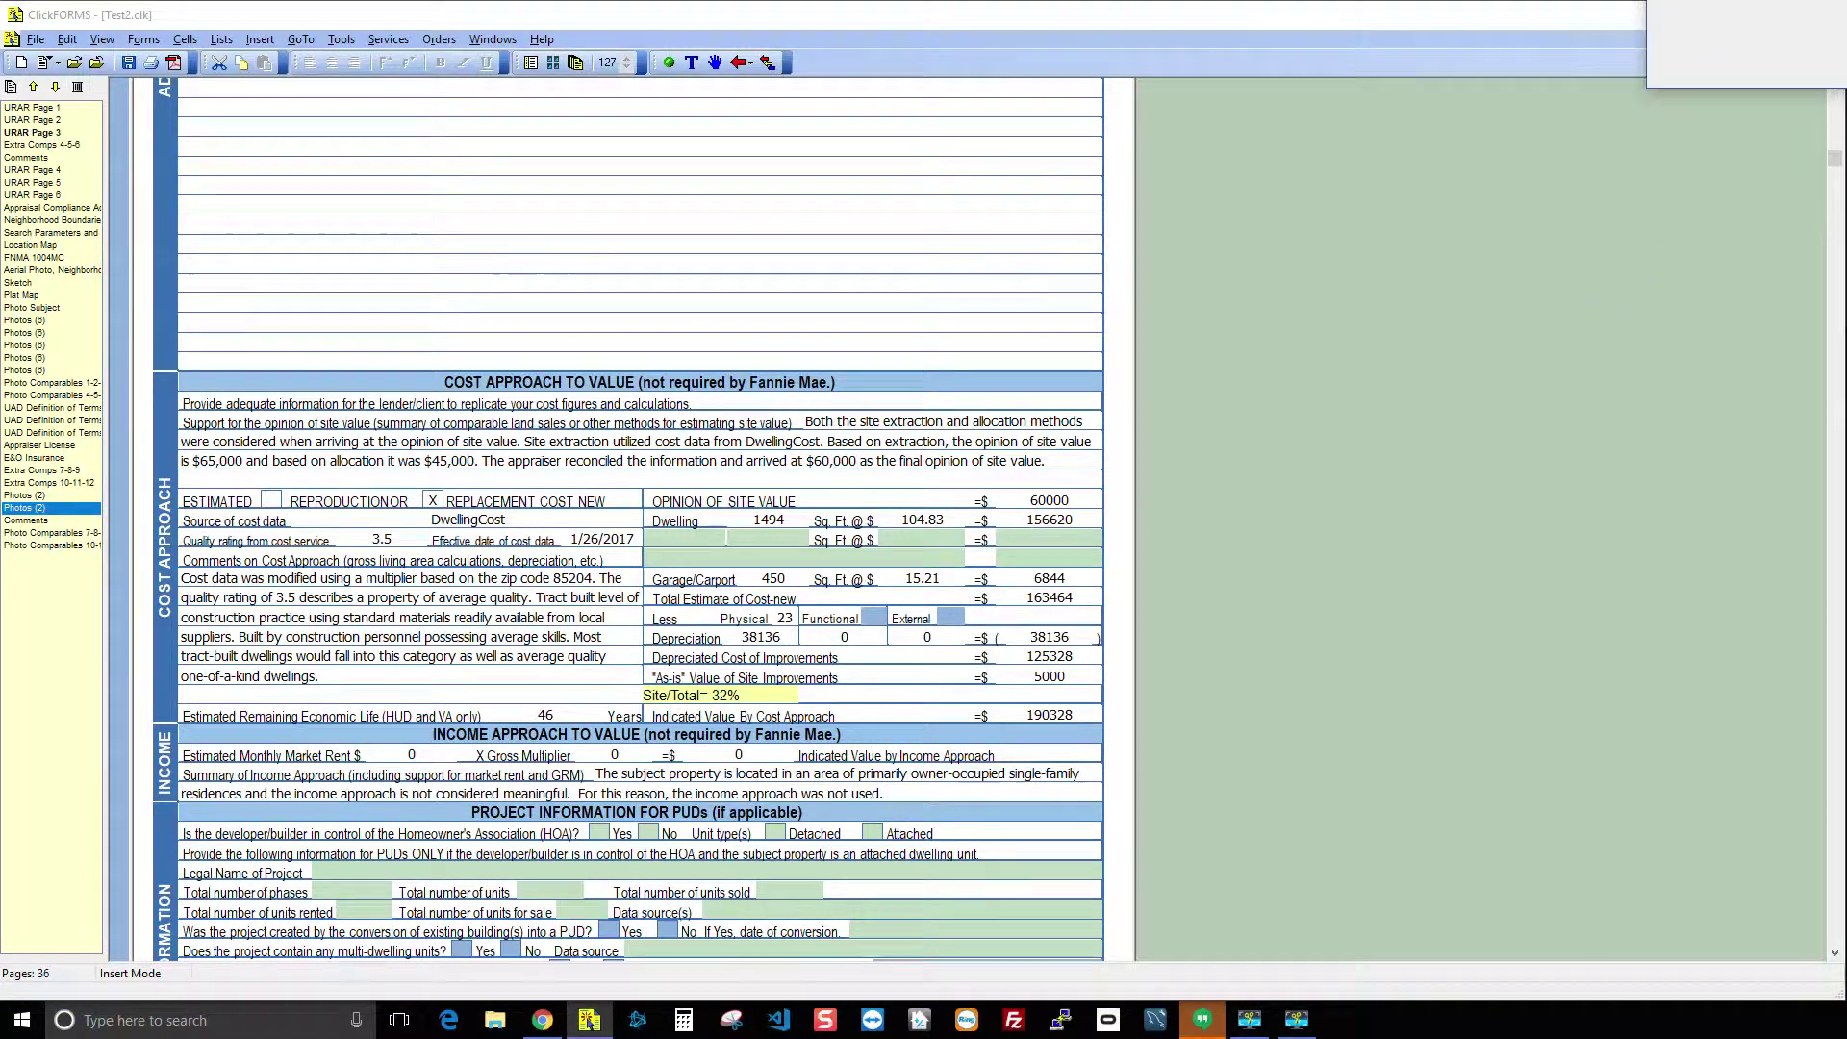
{"action": "left_click", "coordinate": [1680, 304]}
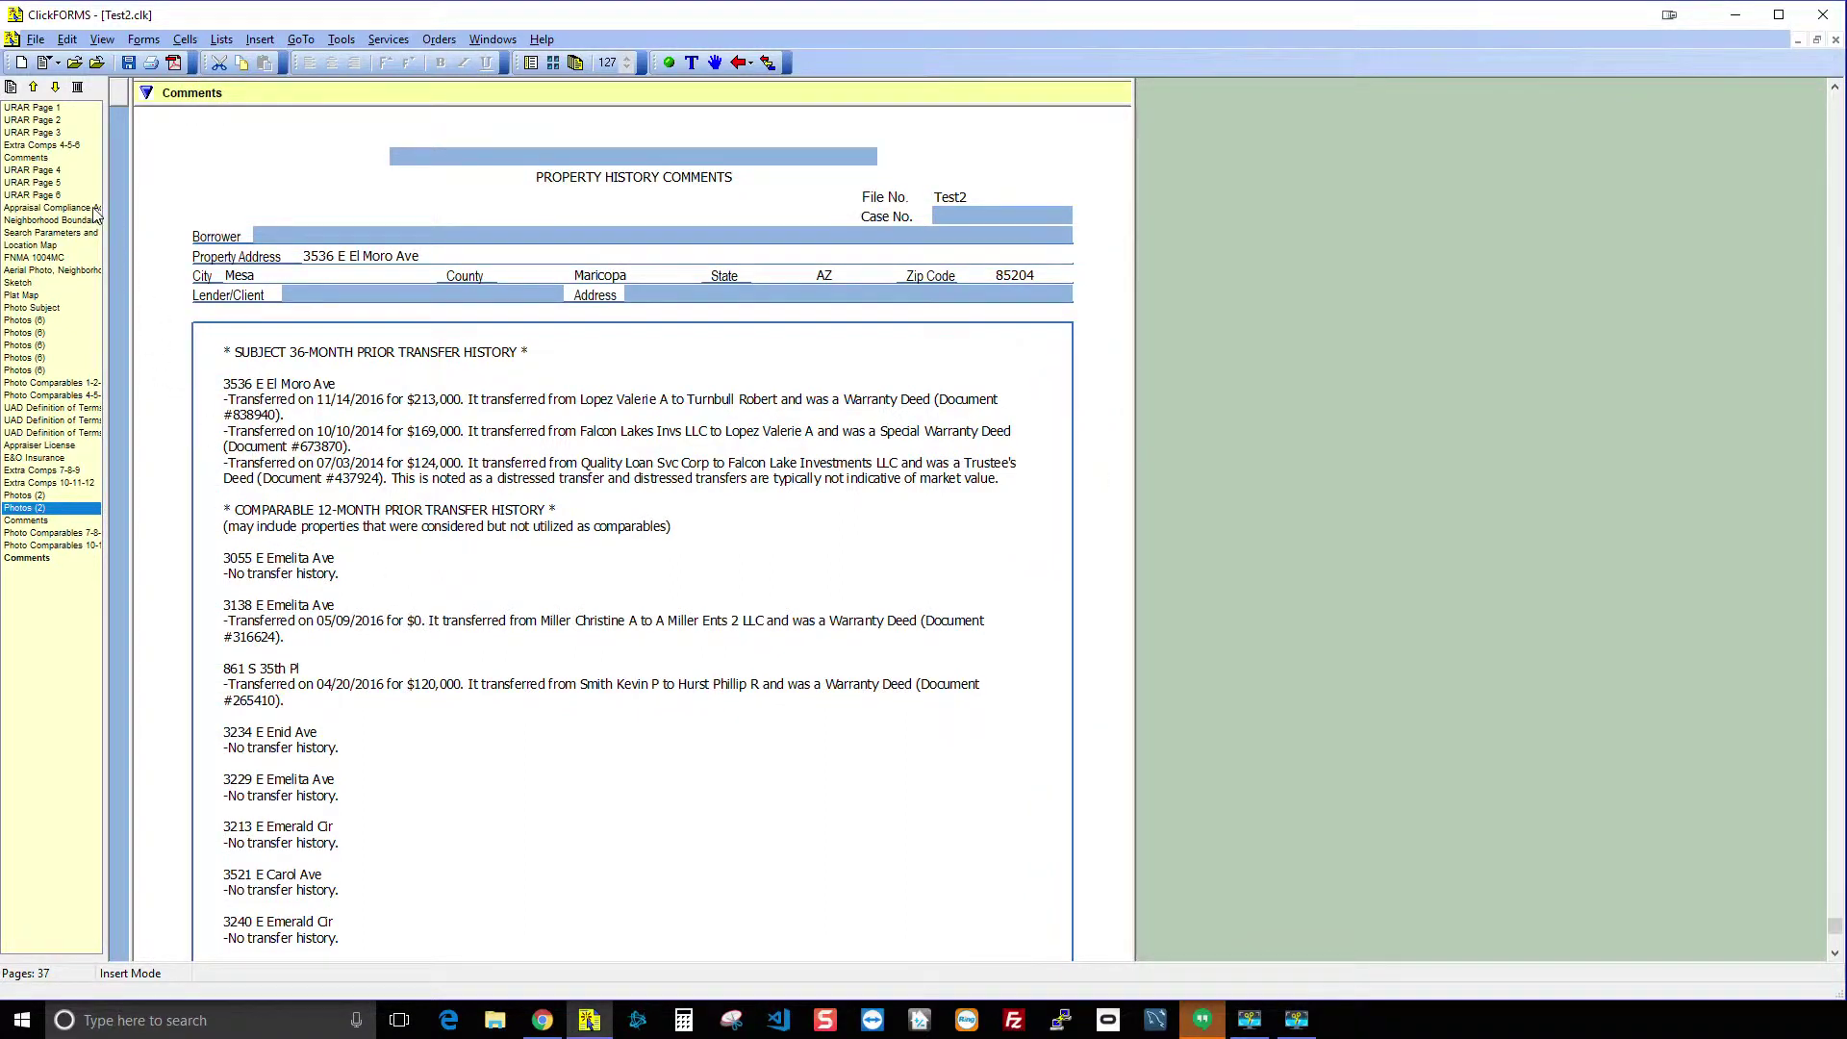
Review the imported subject and neighborhood data on URAR Page 1.
{"action": "left_click", "coordinate": [50, 109]}
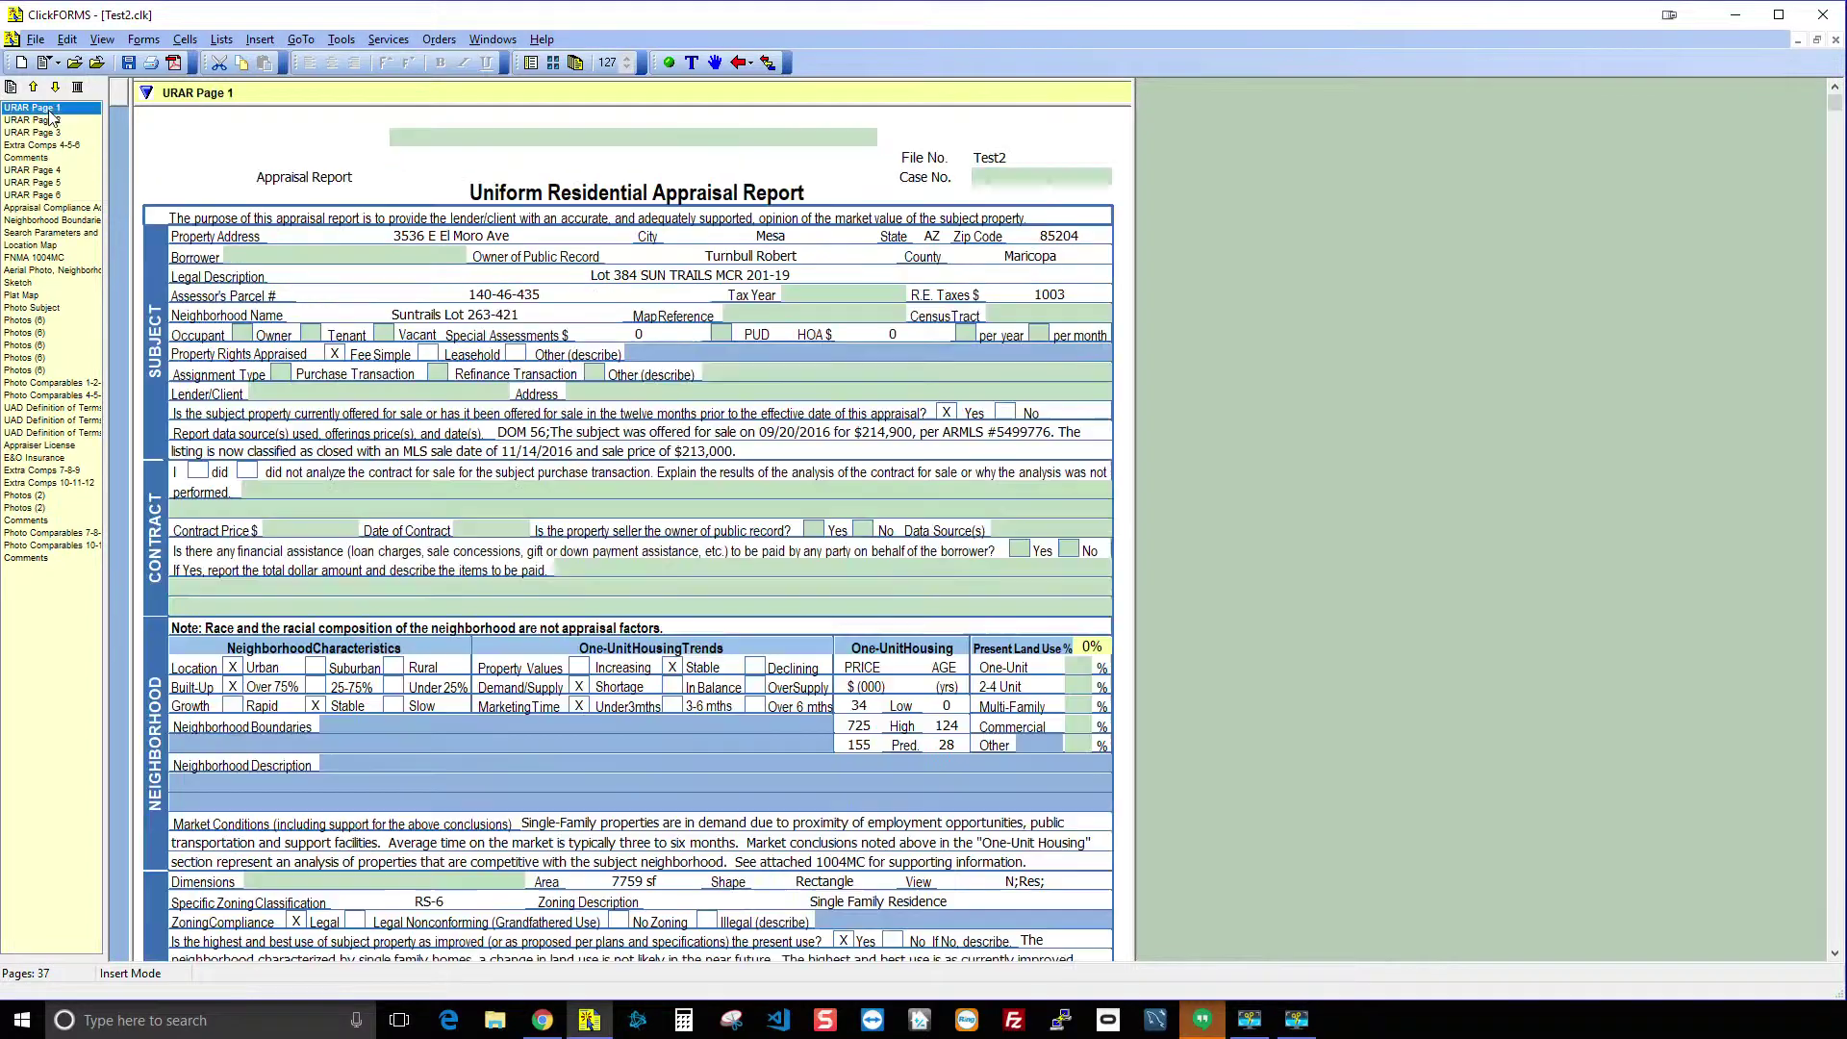
{"action": "scroll", "coordinate": [671, 673], "scroll_direction": "down", "scroll_amount": 2}
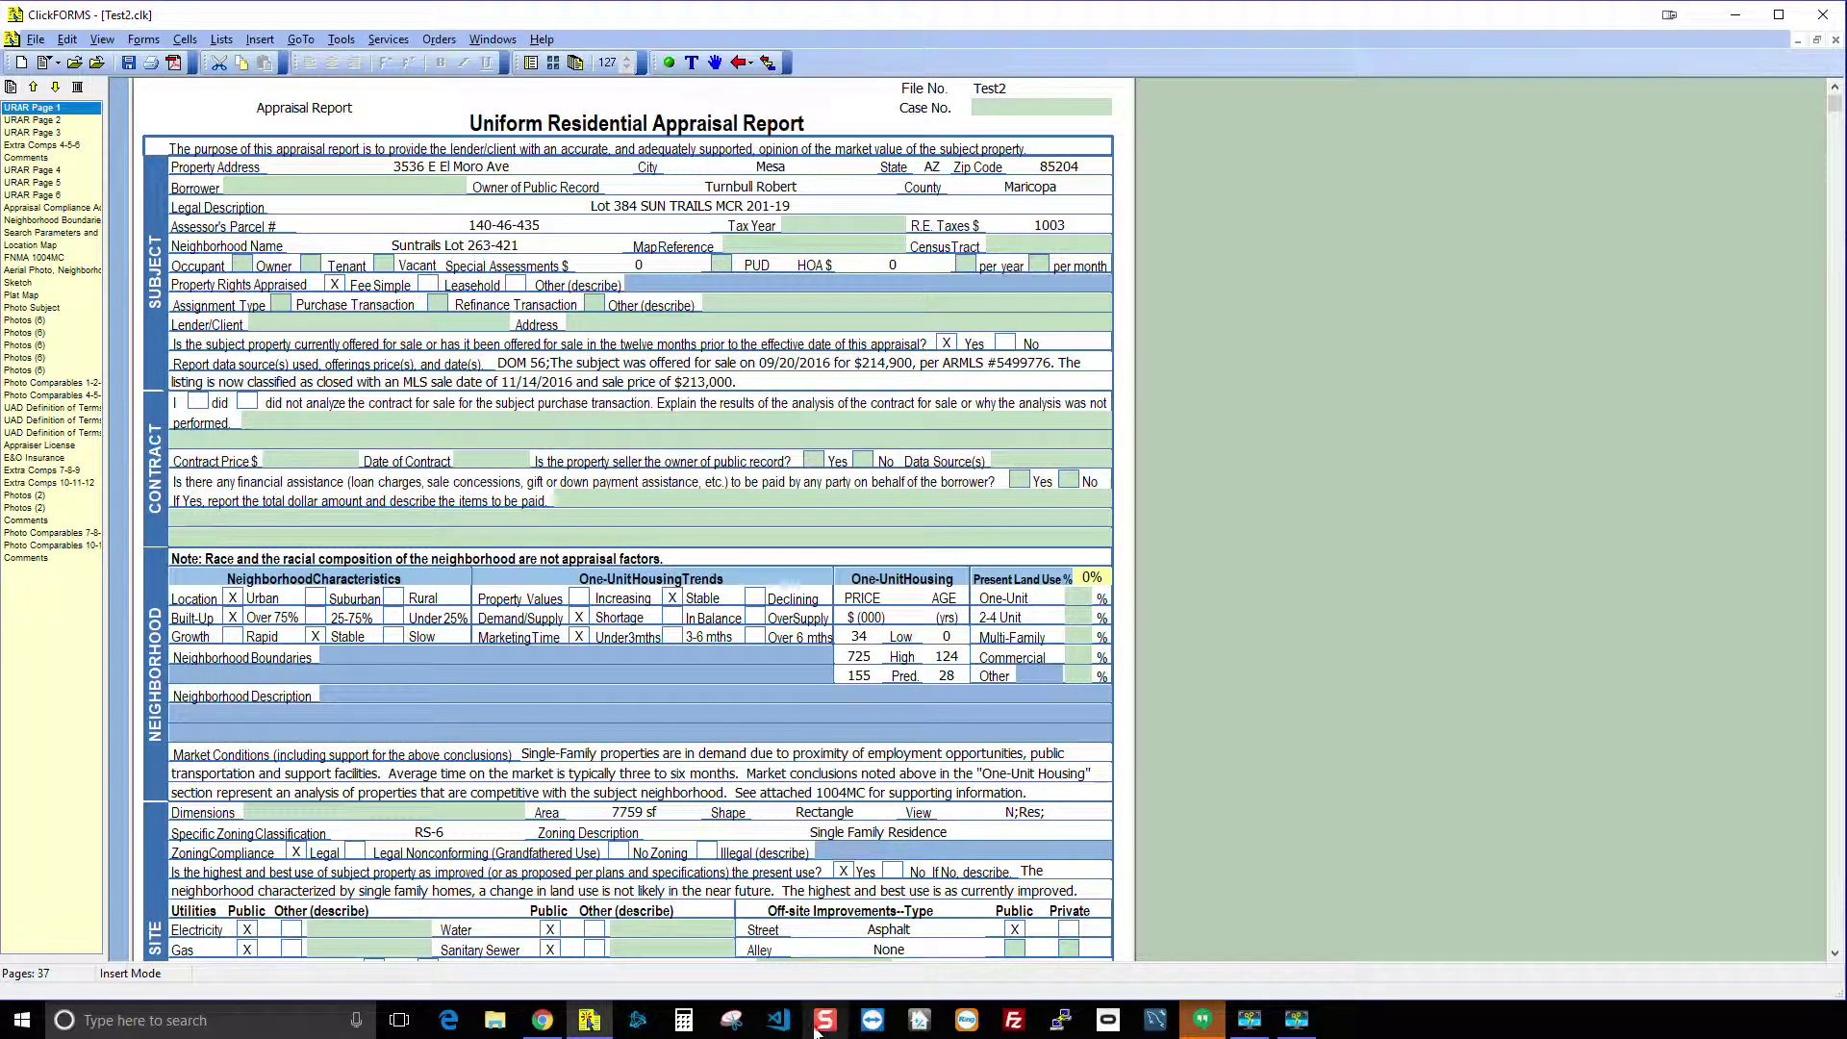
Switch to Spark in Chrome and review the Merge and Replace methods for exporting report data, returning to the export settings.
{"action": "left_click", "coordinate": [545, 1022]}
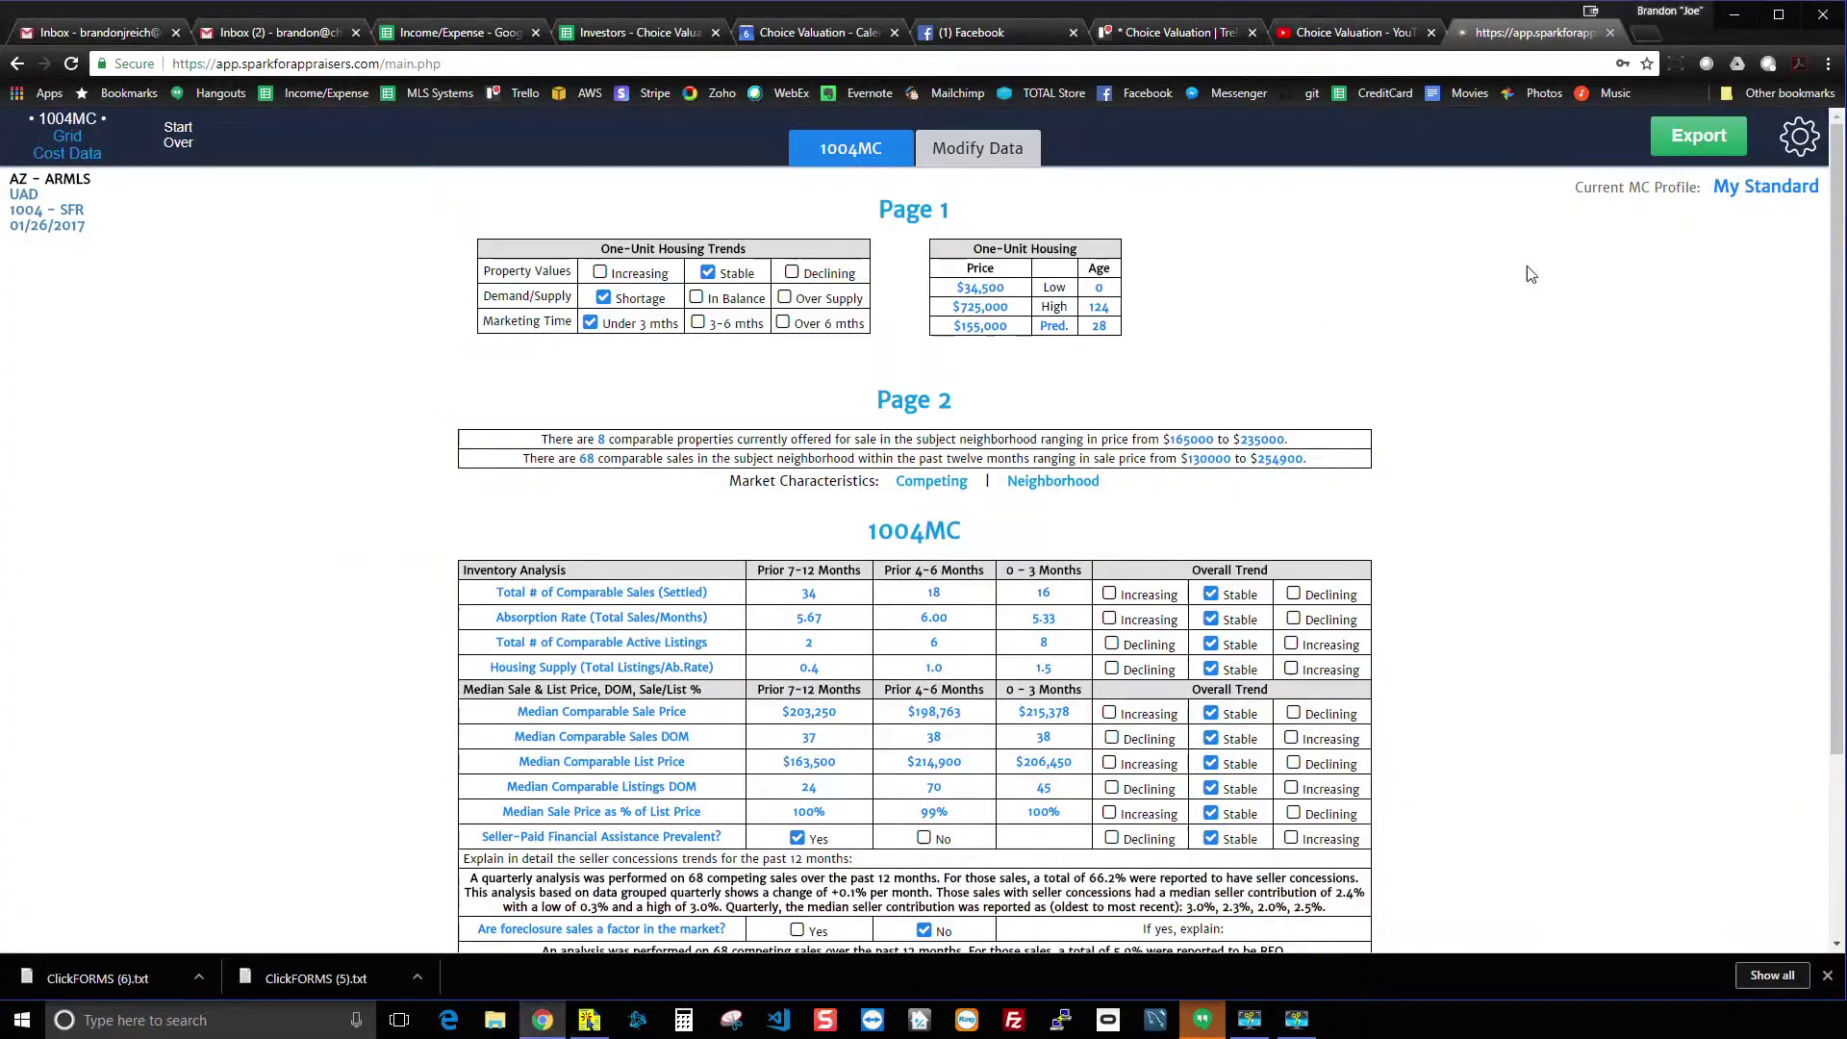
{"action": "left_click", "coordinate": [1697, 136]}
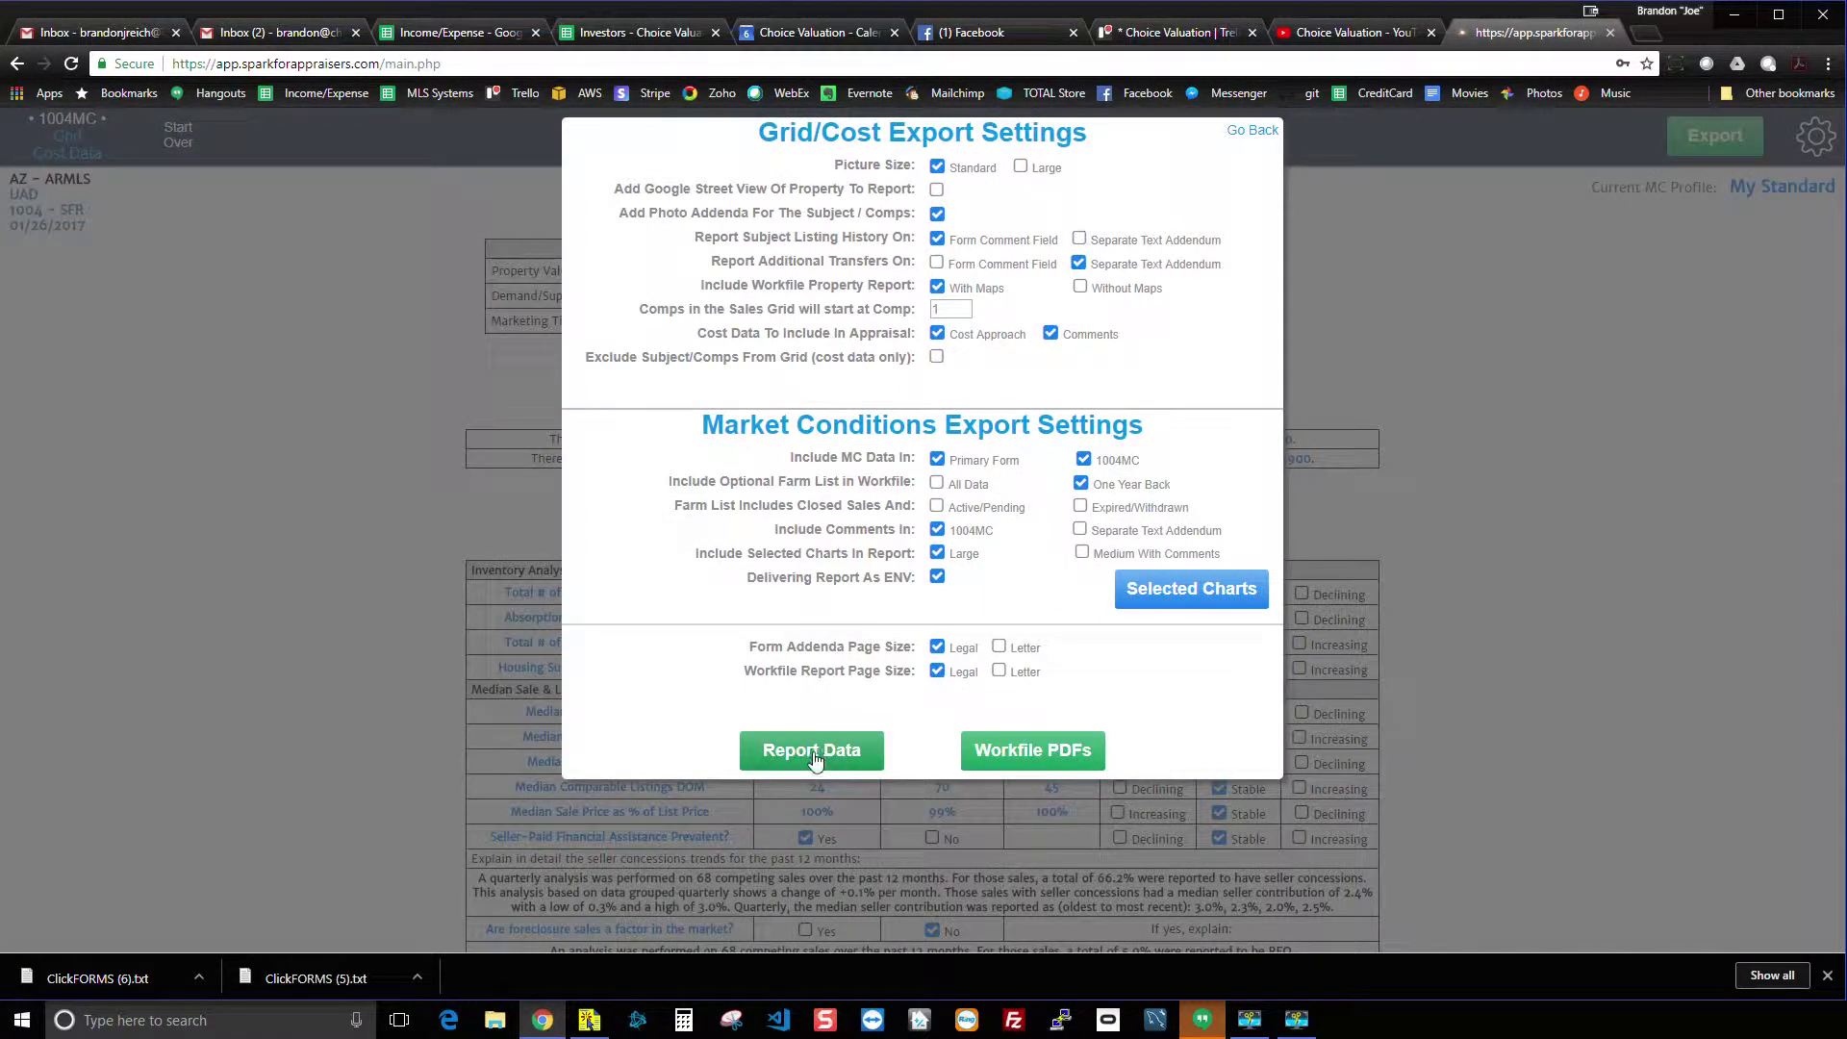
{"action": "left_click", "coordinate": [816, 757]}
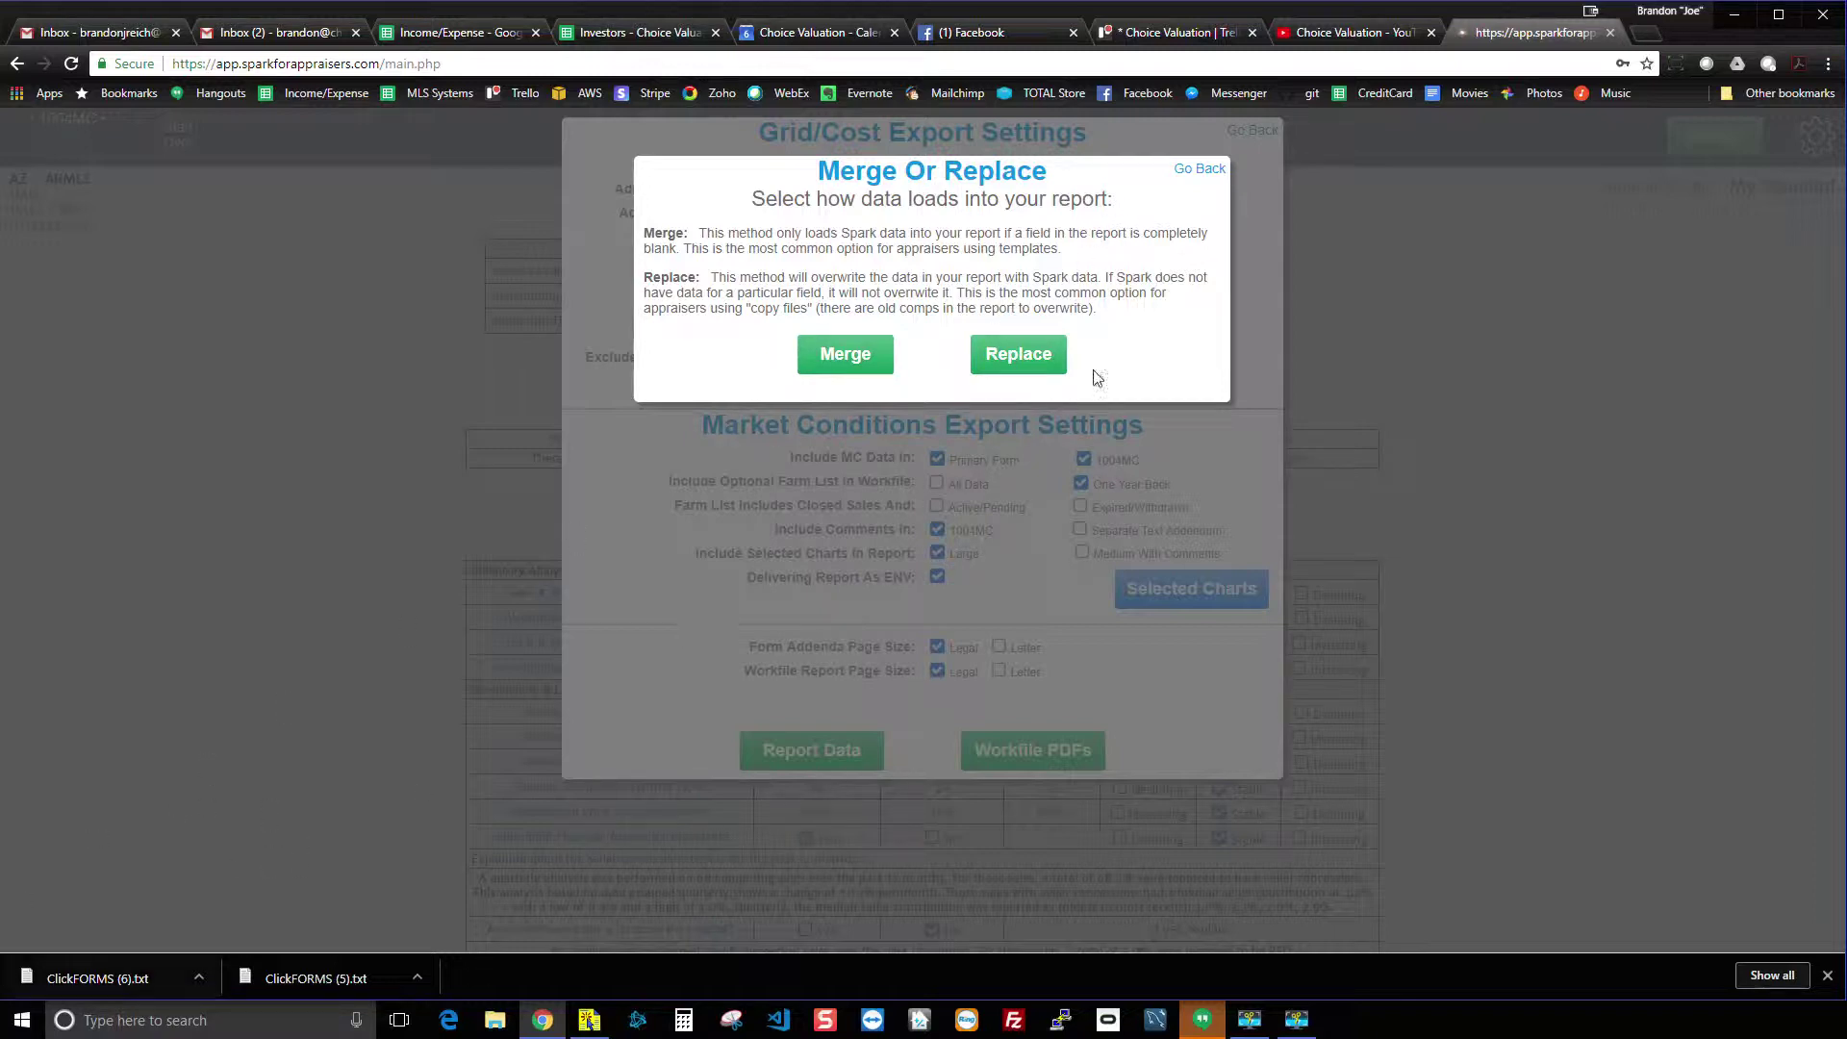
{"action": "left_click", "coordinate": [1185, 170]}
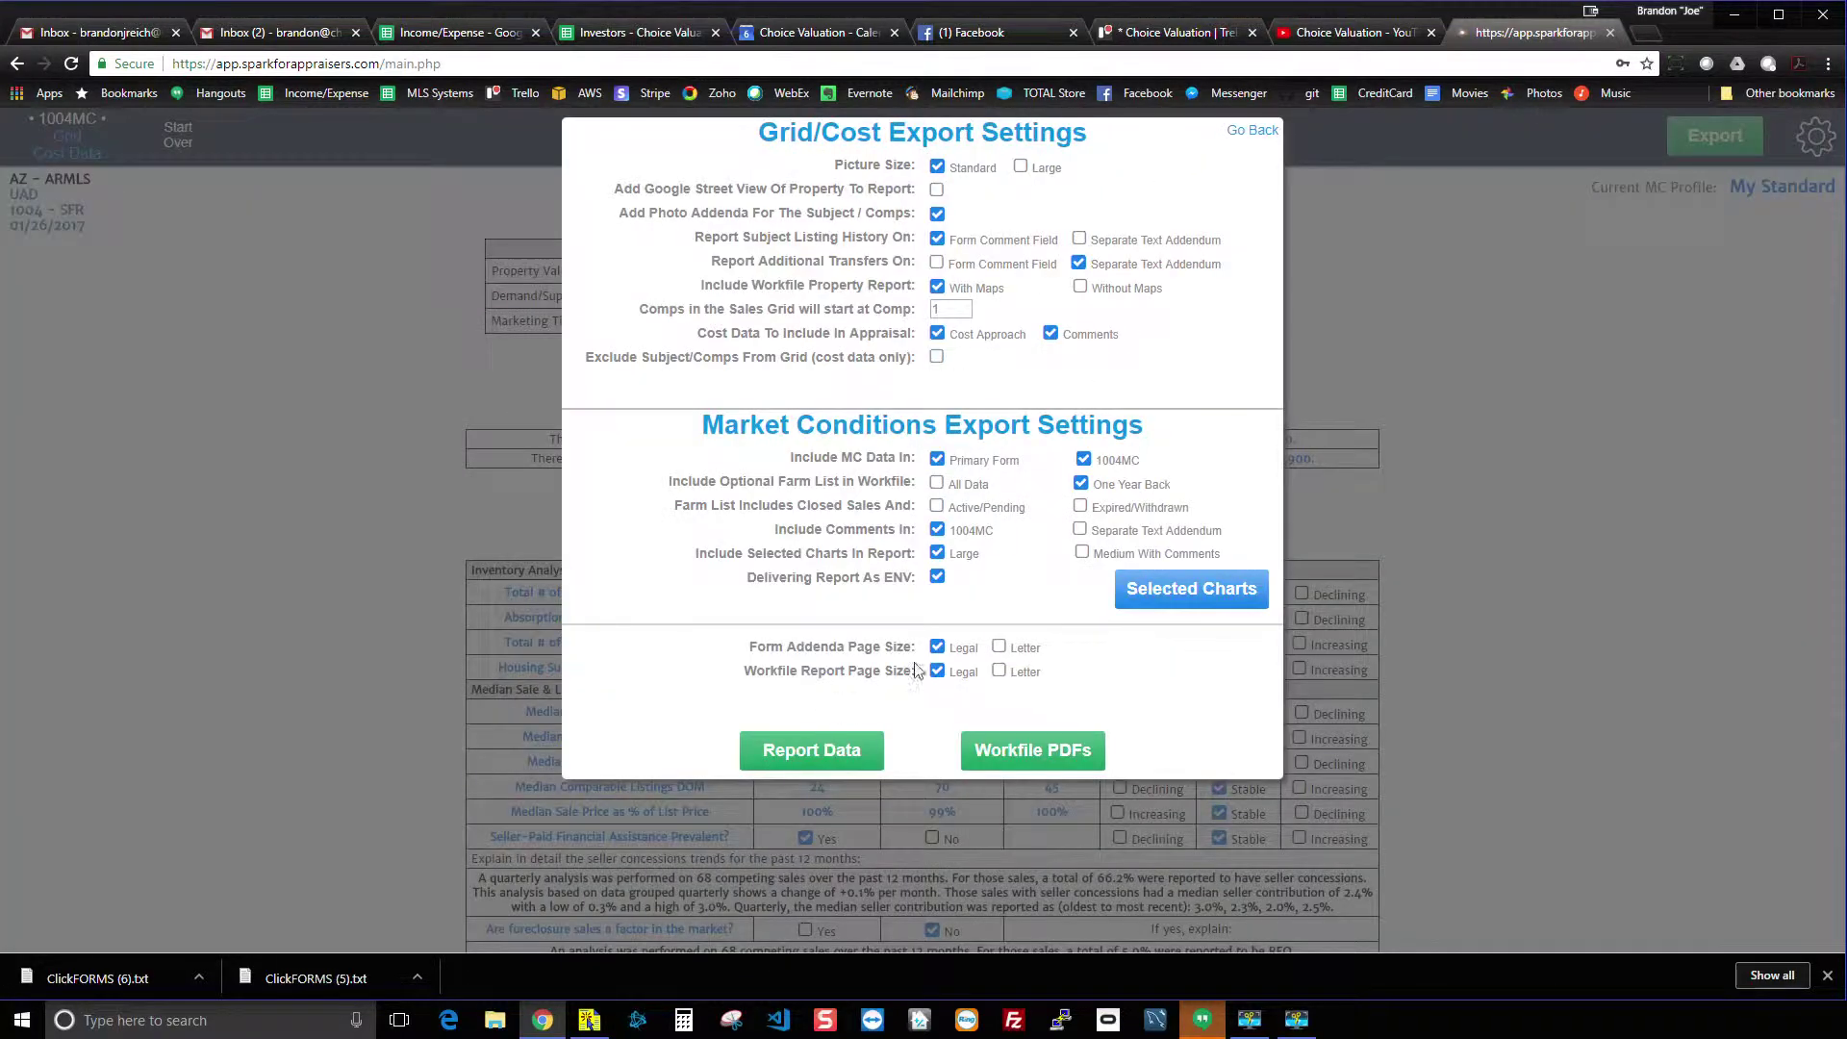
{"action": "left_click", "coordinate": [589, 1019]}
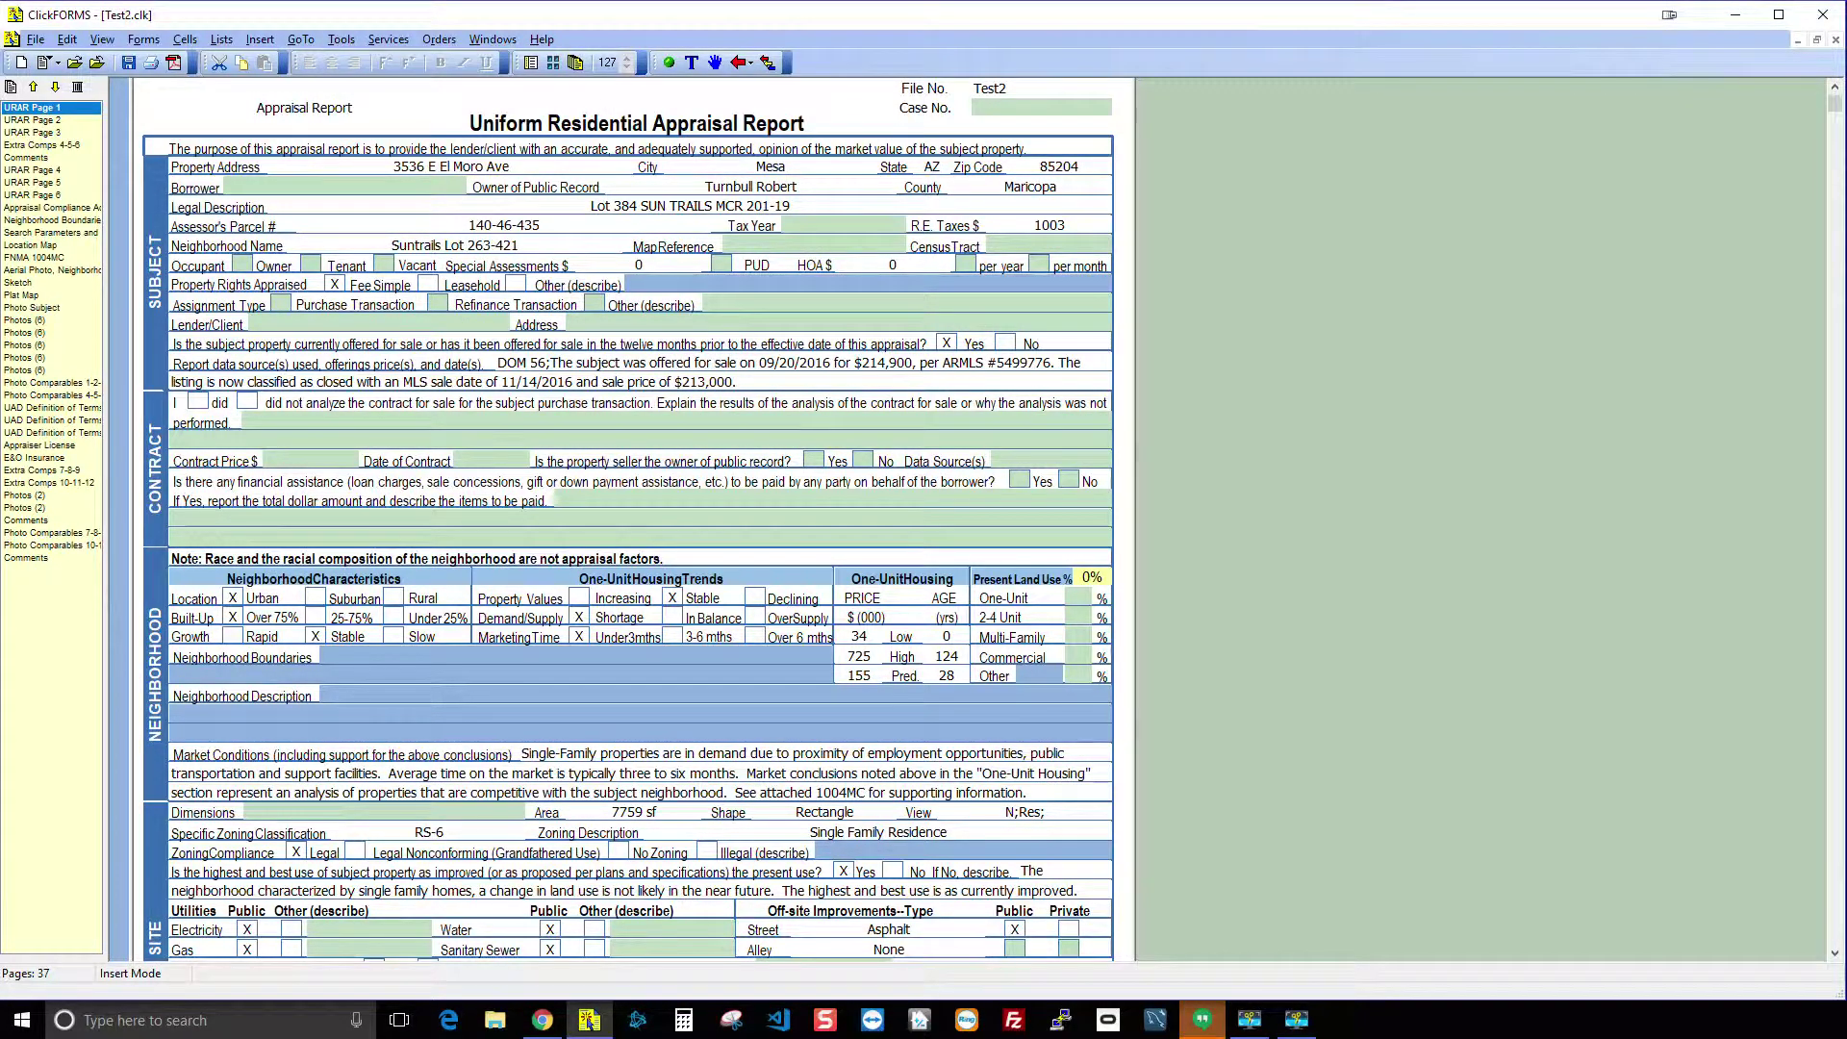
{"action": "left_click", "coordinate": [35, 40]}
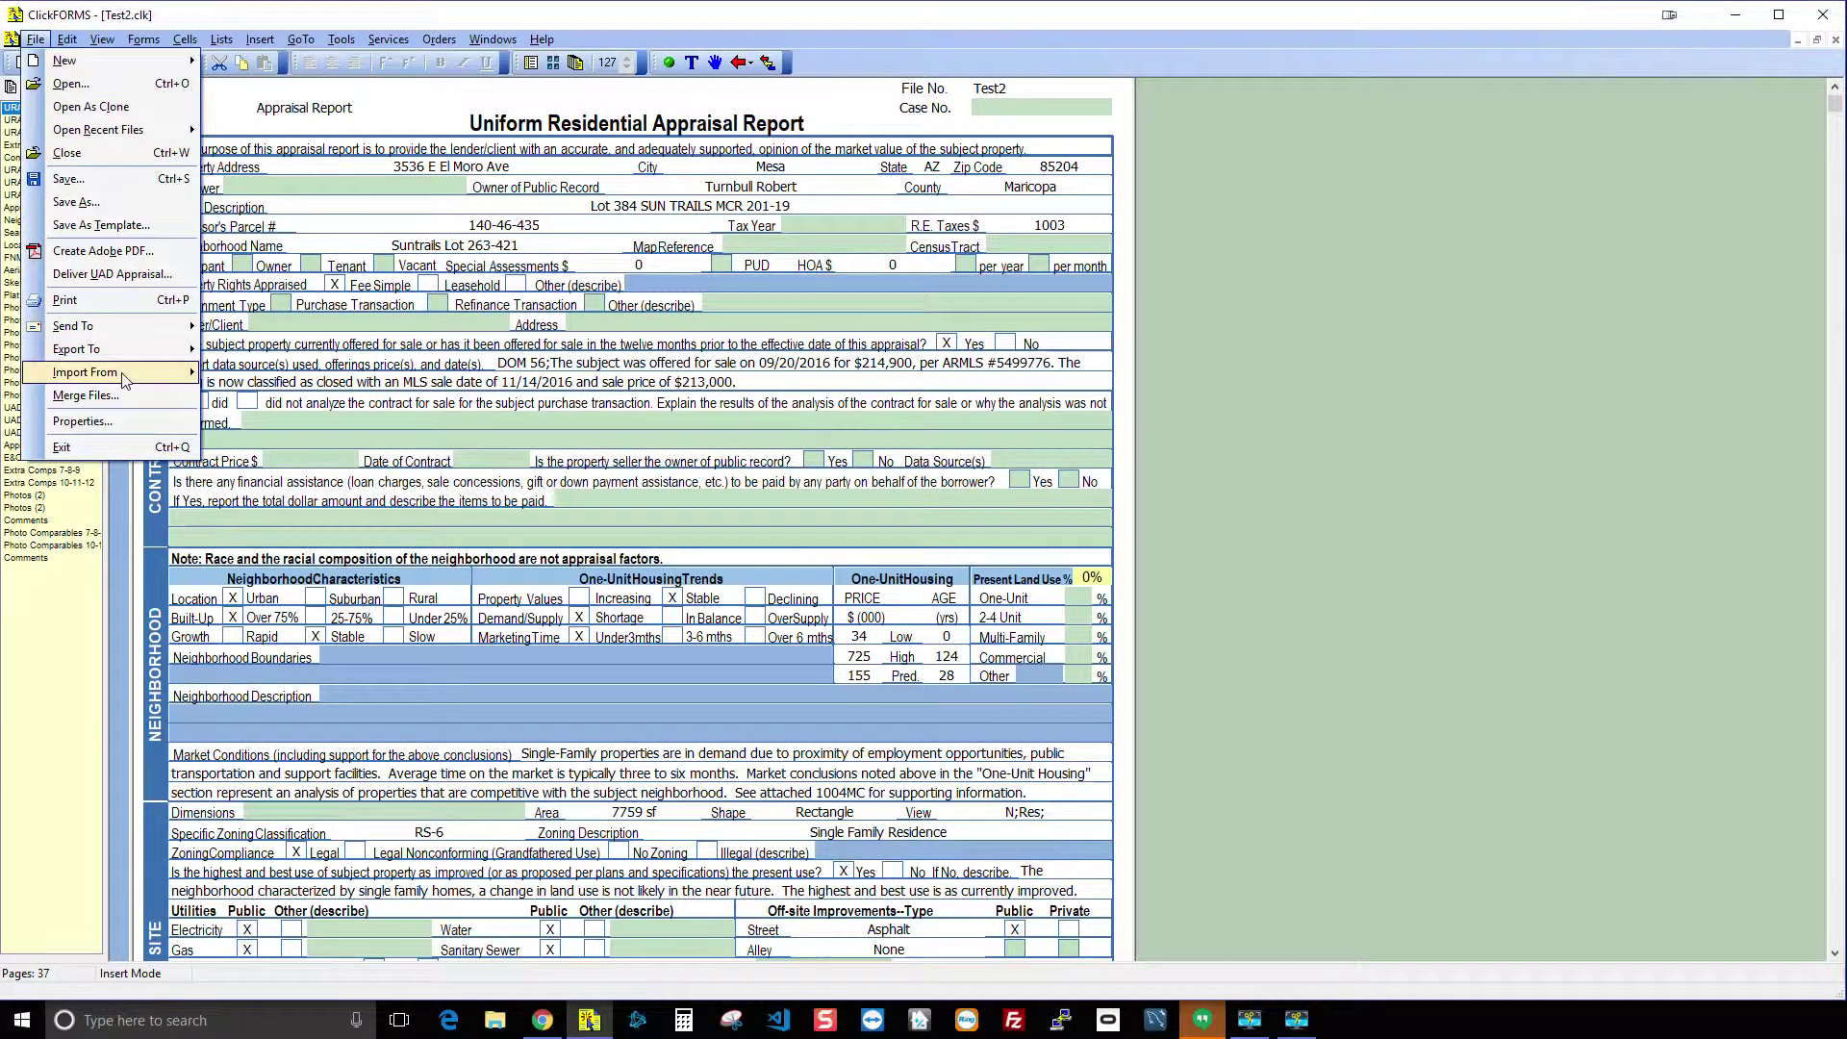
{"action": "mouse_move", "coordinate": [163, 374]}
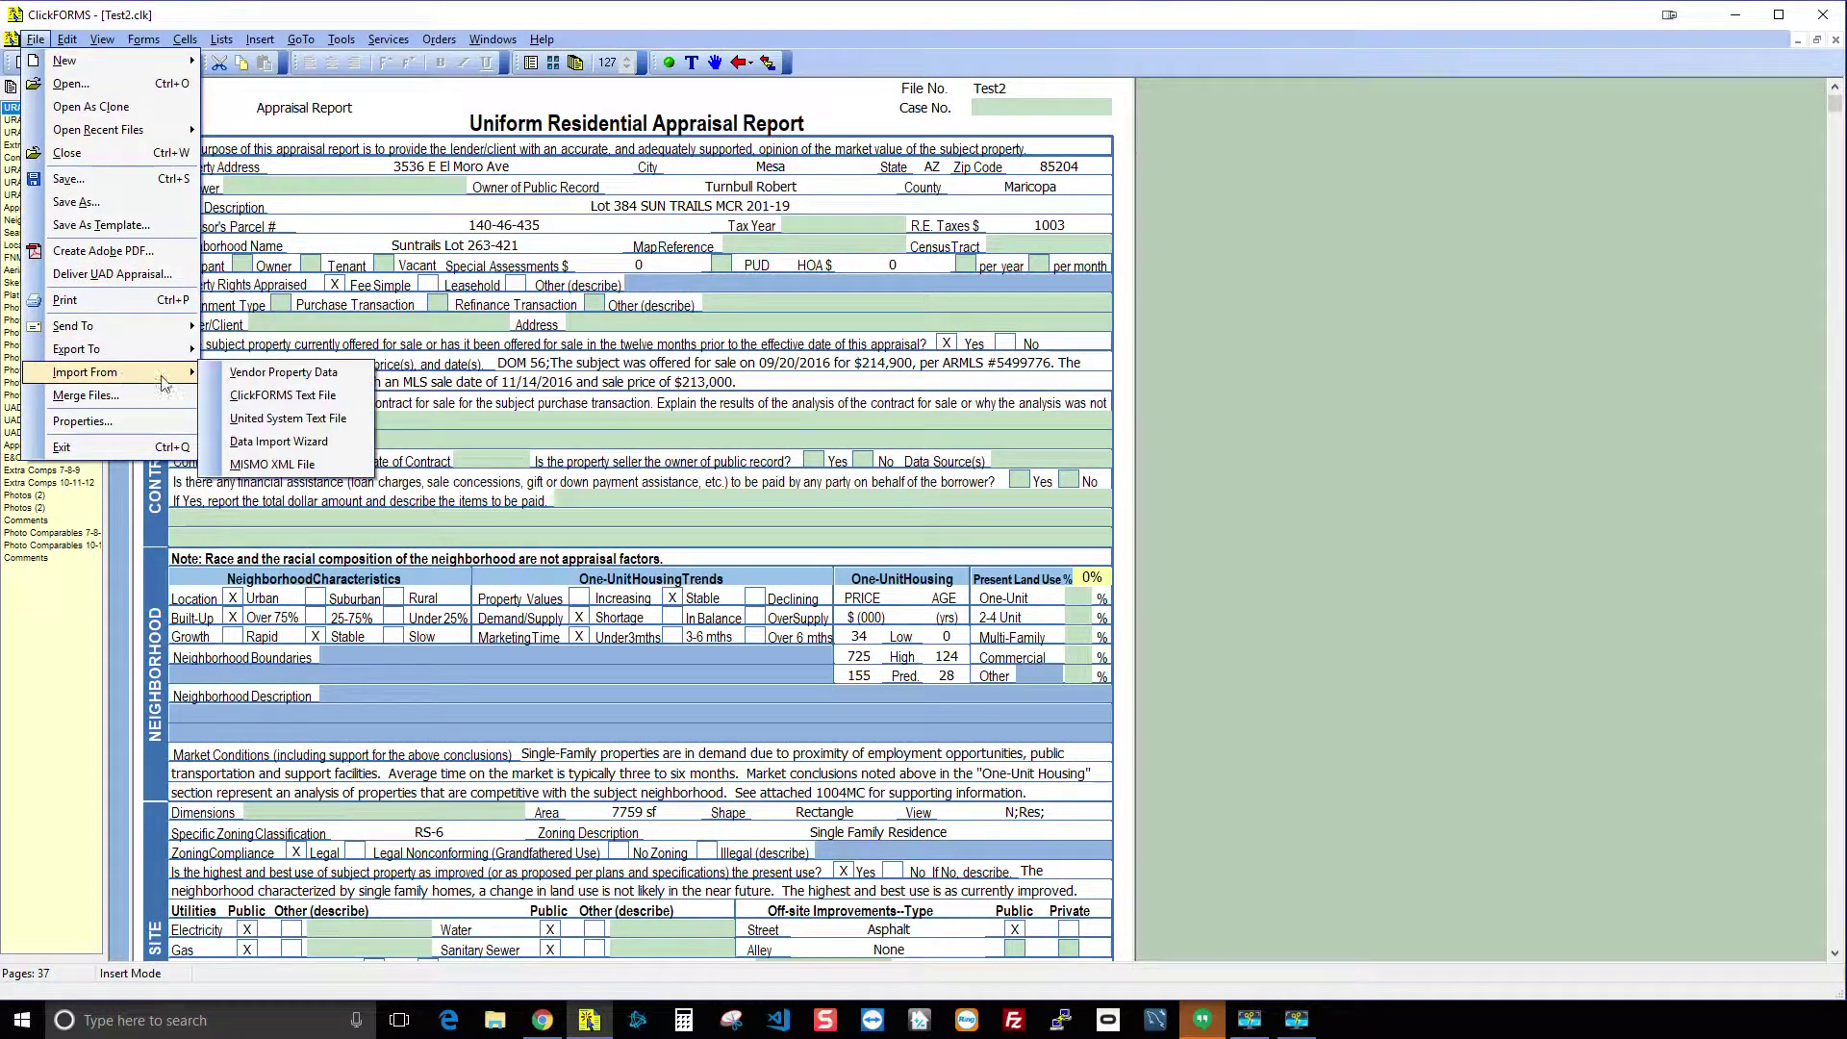
{"action": "left_click", "coordinate": [298, 400]}
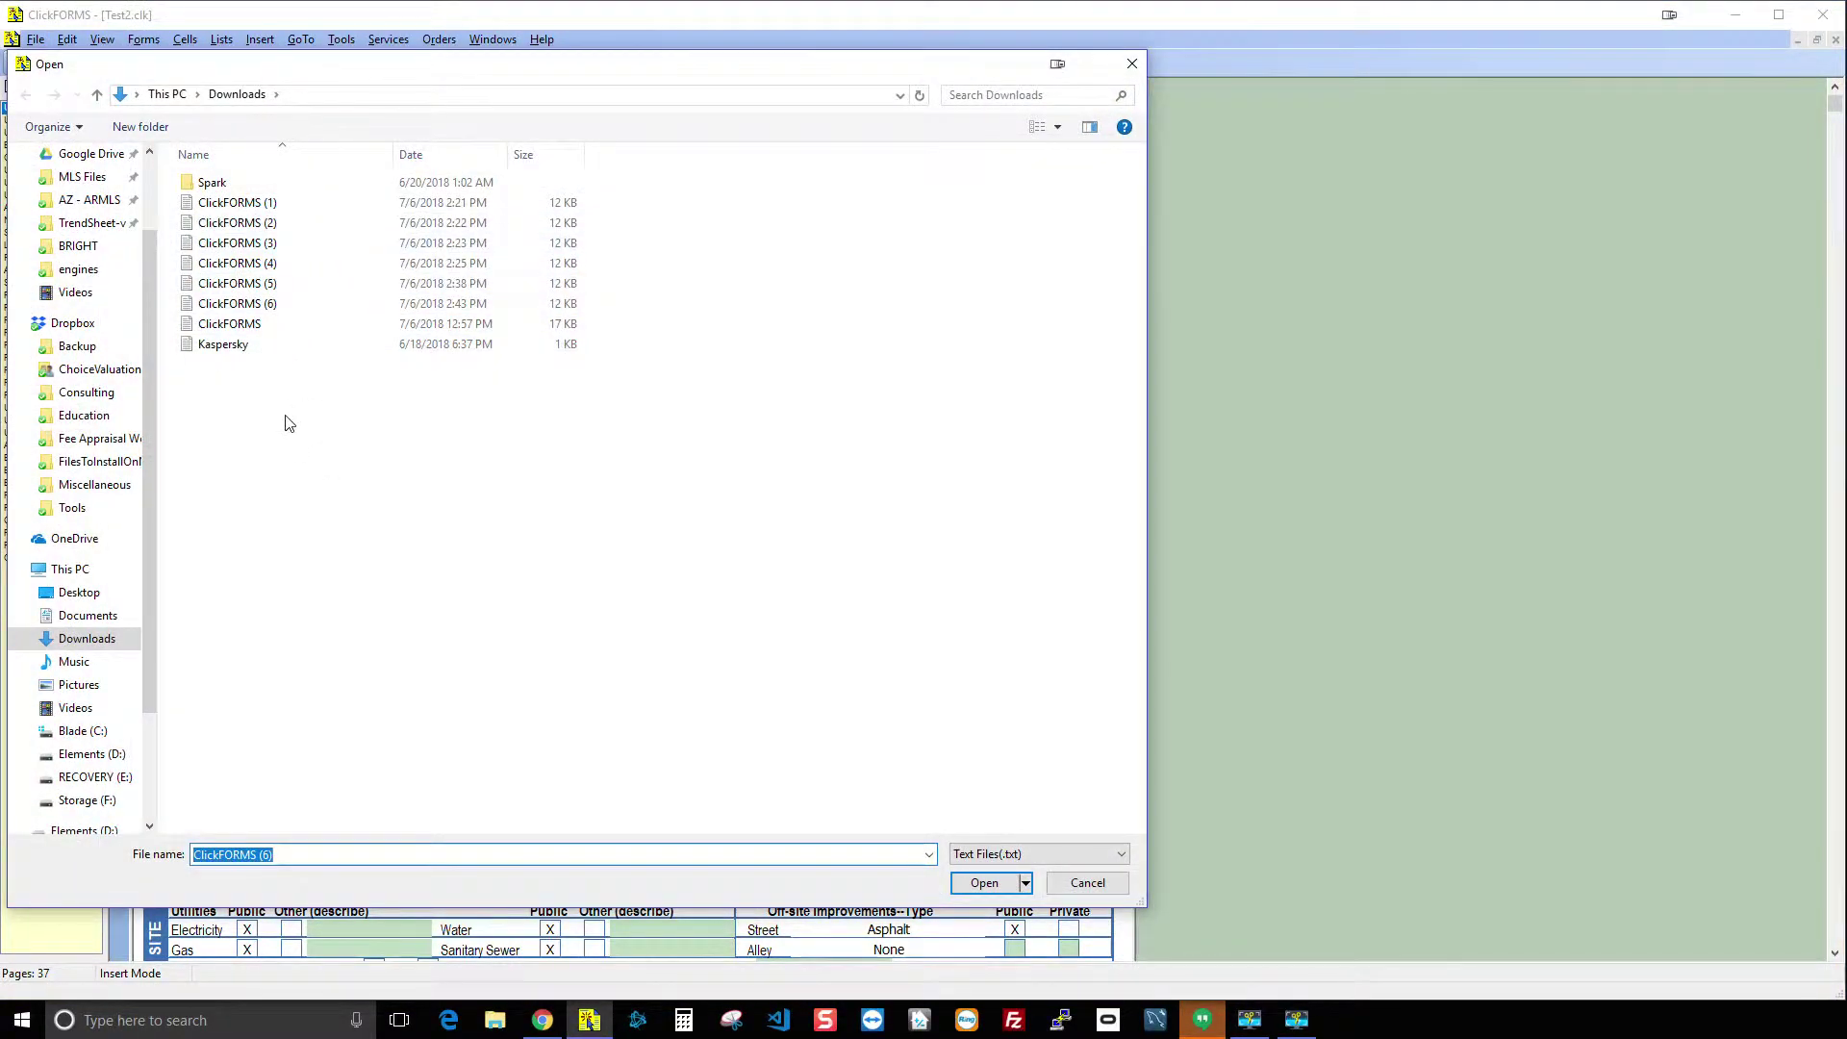
{"action": "left_click_drag", "start_coordinate": [150, 257], "coordinate": [149, 133]}
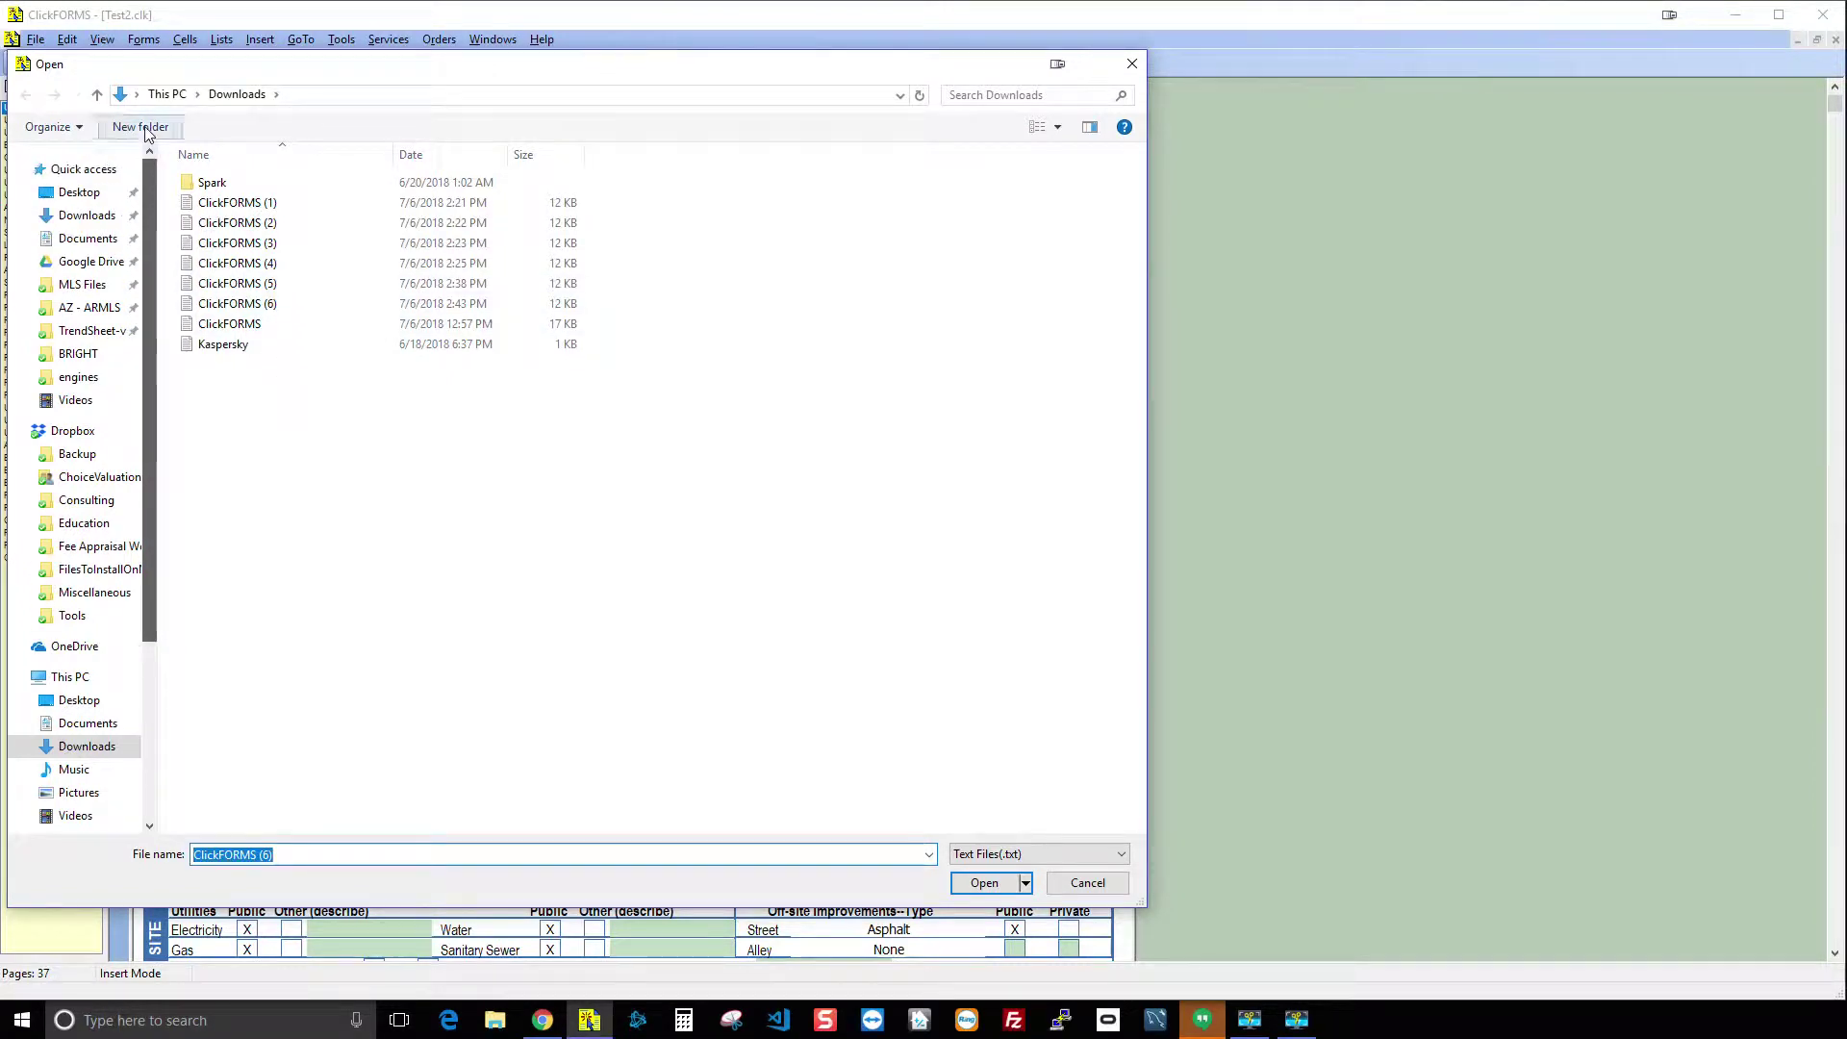
{"action": "left_click", "coordinate": [88, 221]}
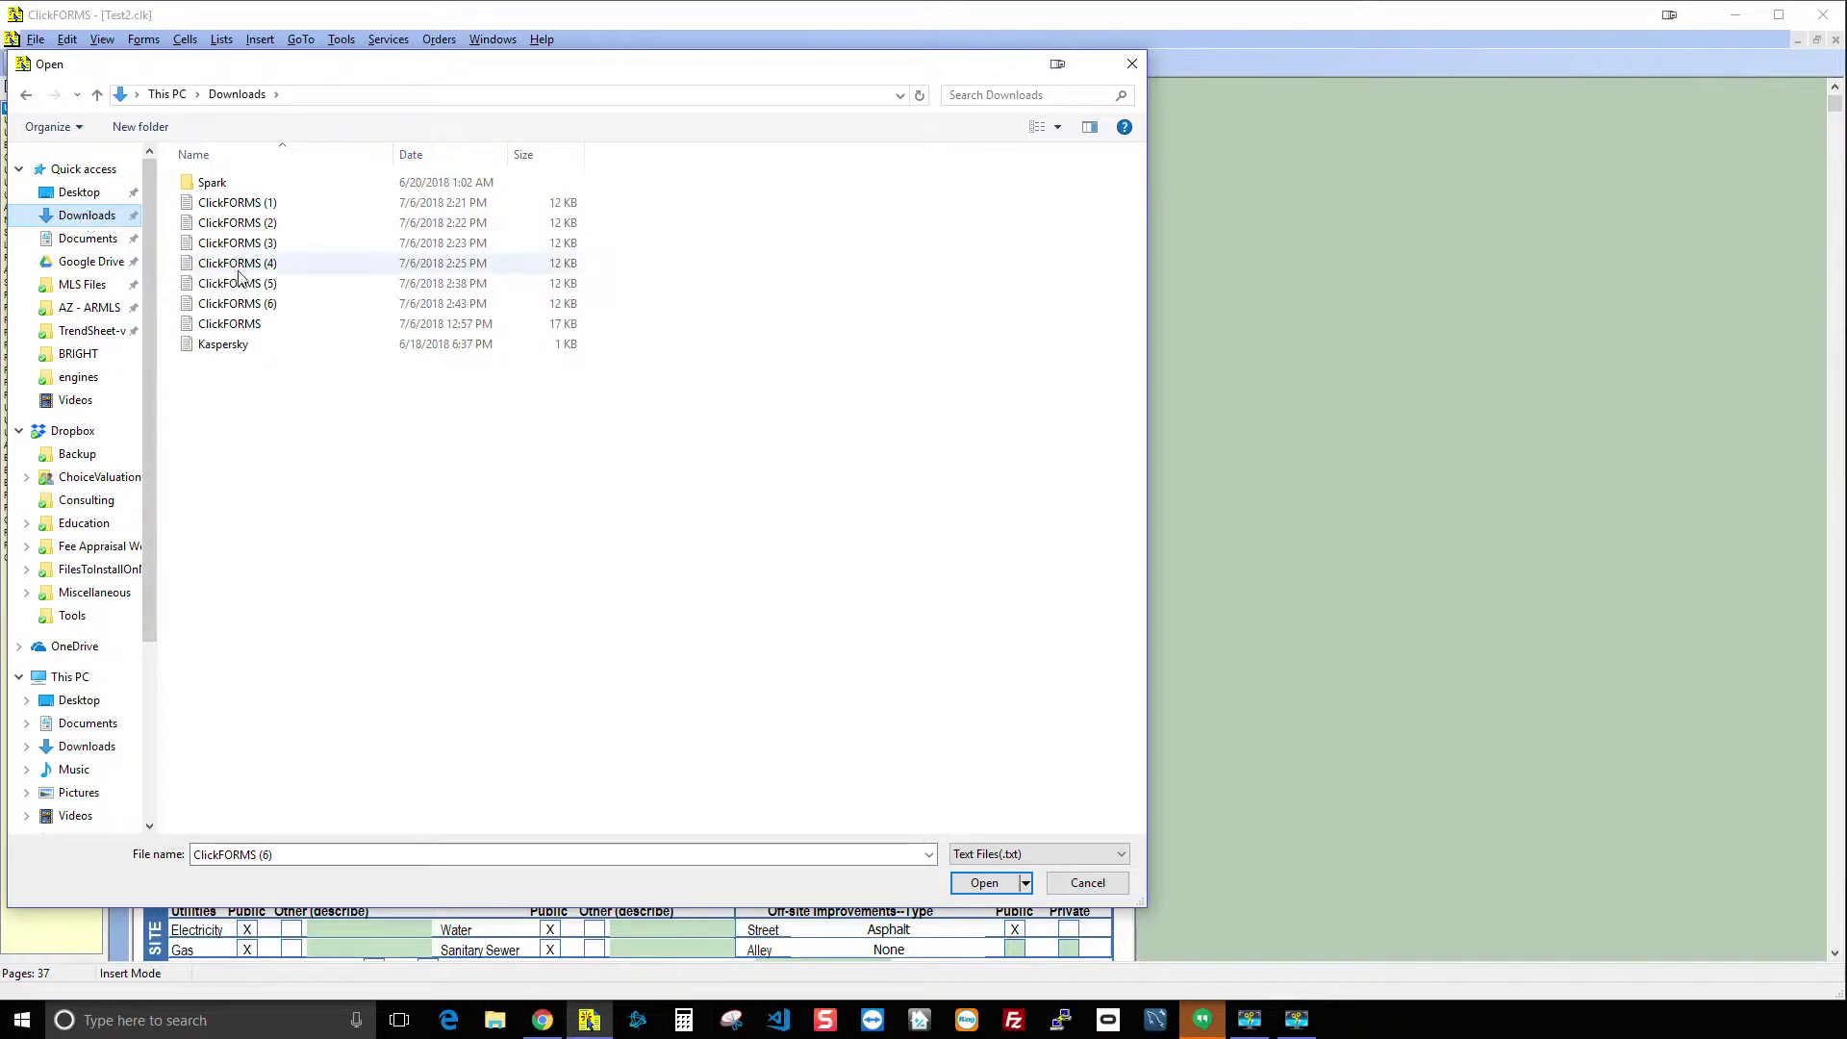
{"action": "left_click", "coordinate": [255, 303]}
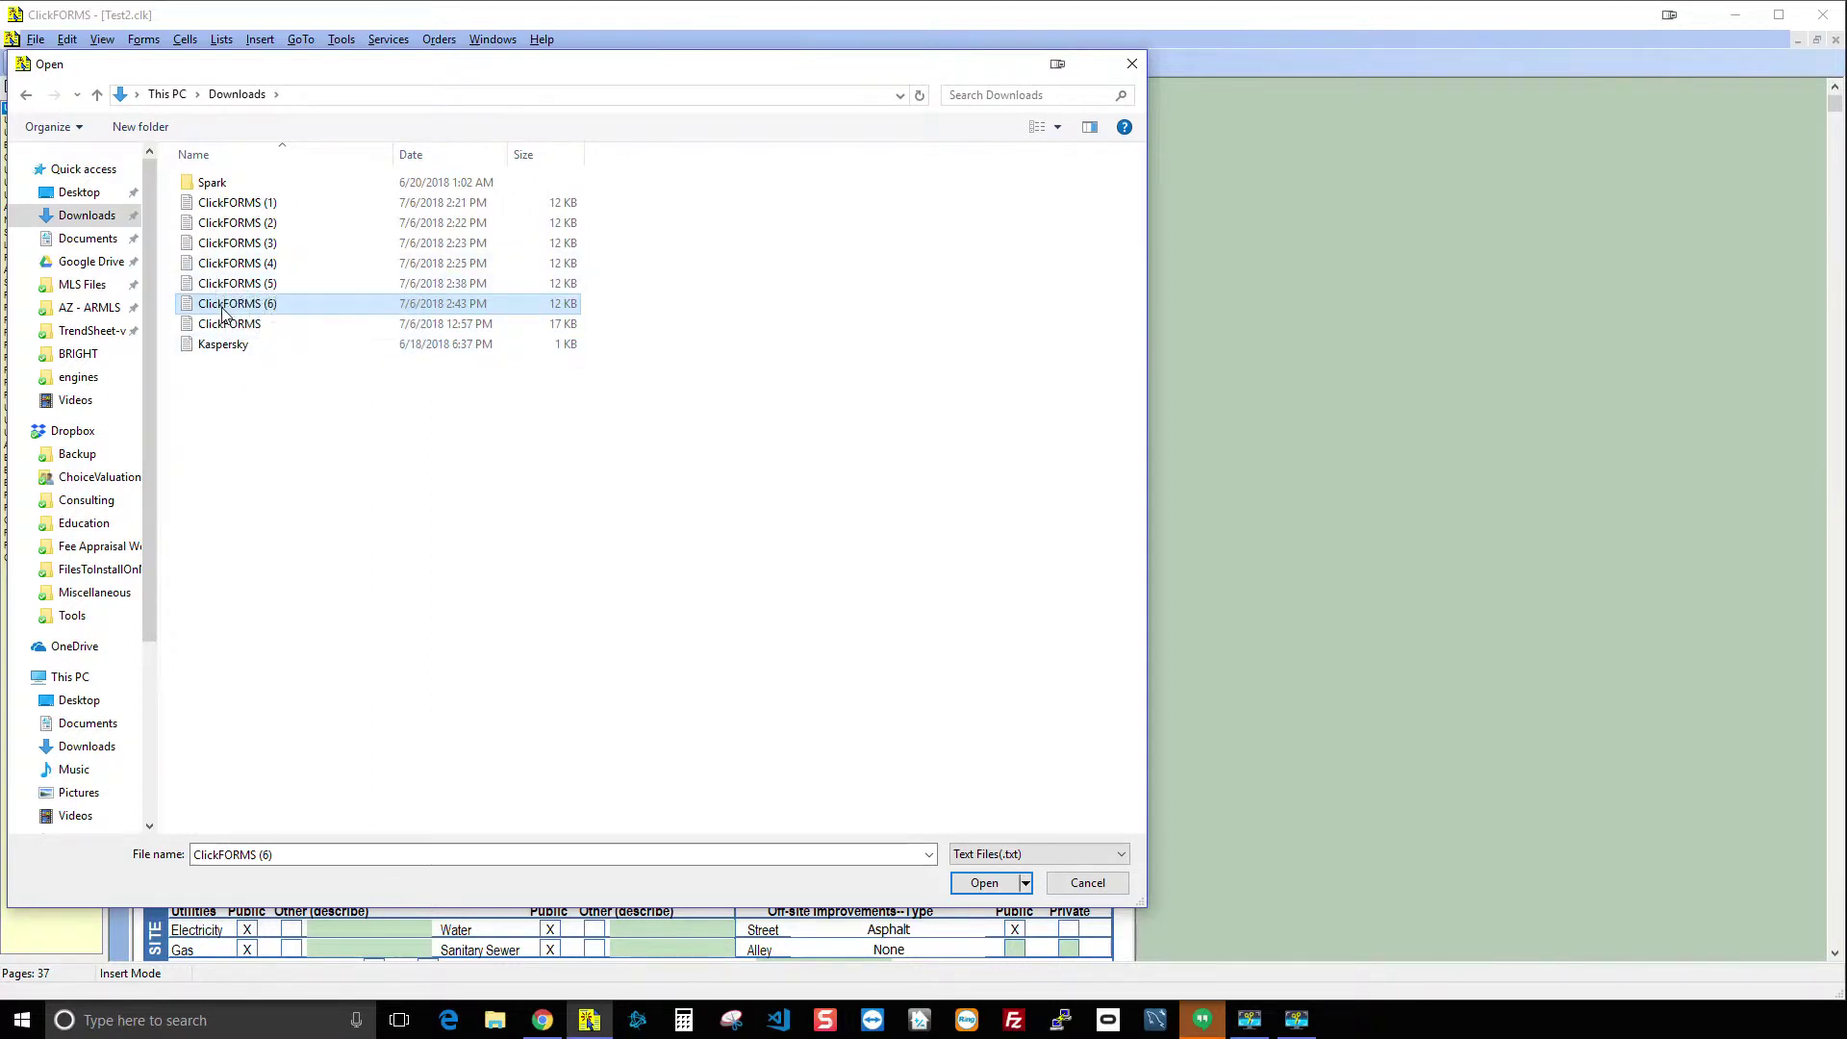
{"action": "left_click", "coordinate": [1079, 891]}
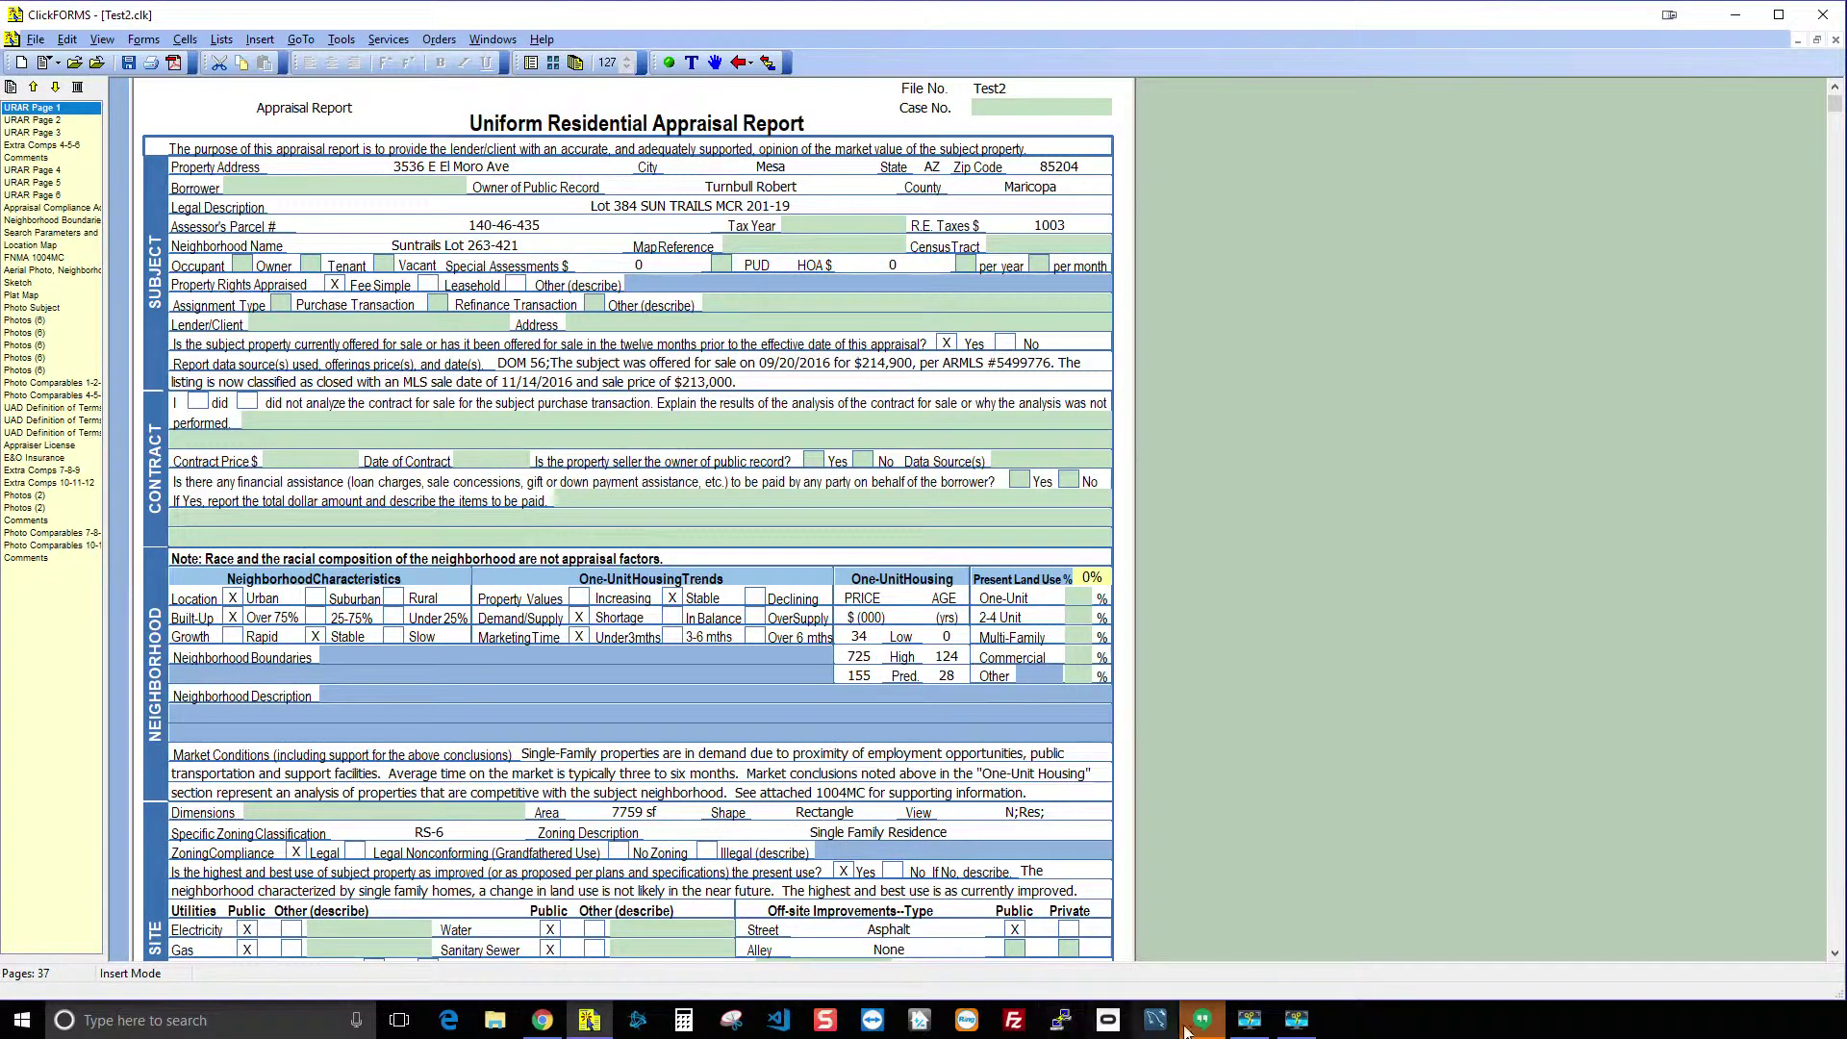
Switch back to Spark in Chrome, close the export settings and view the Contact Us information.
{"action": "left_click", "coordinate": [543, 1019]}
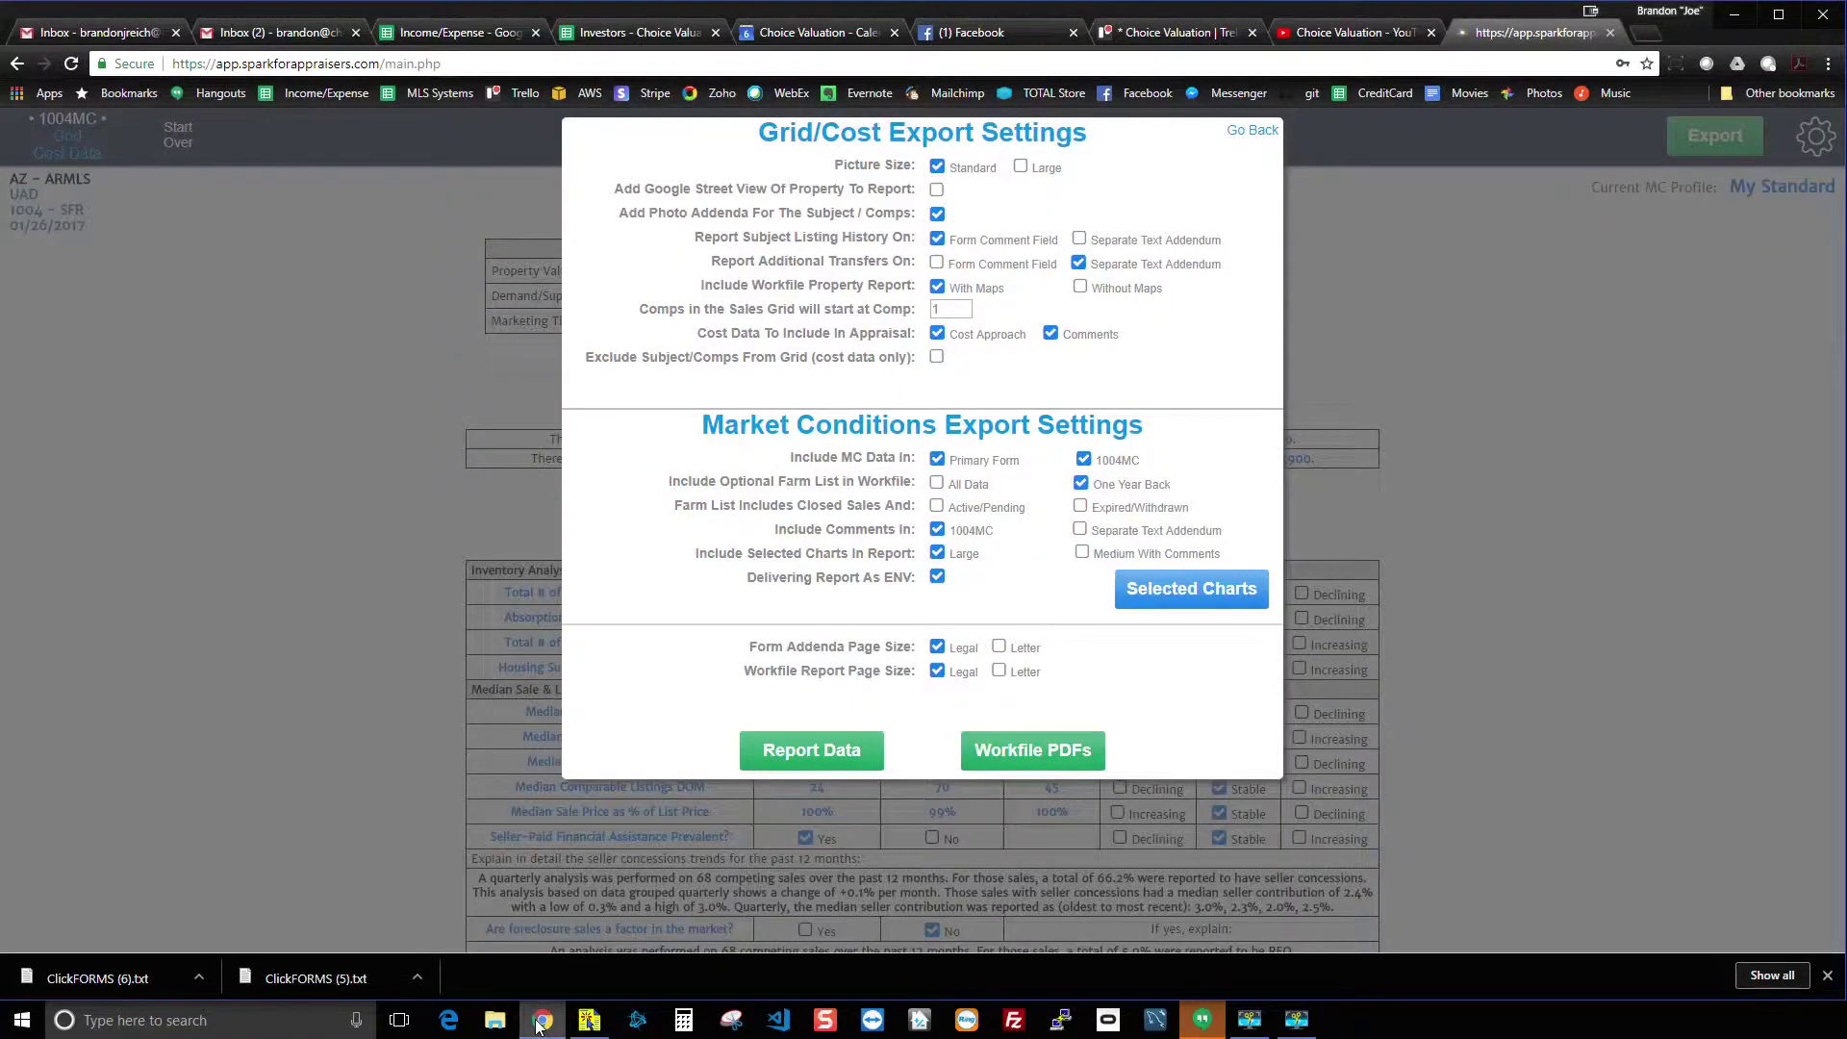
{"action": "left_click", "coordinate": [1267, 132]}
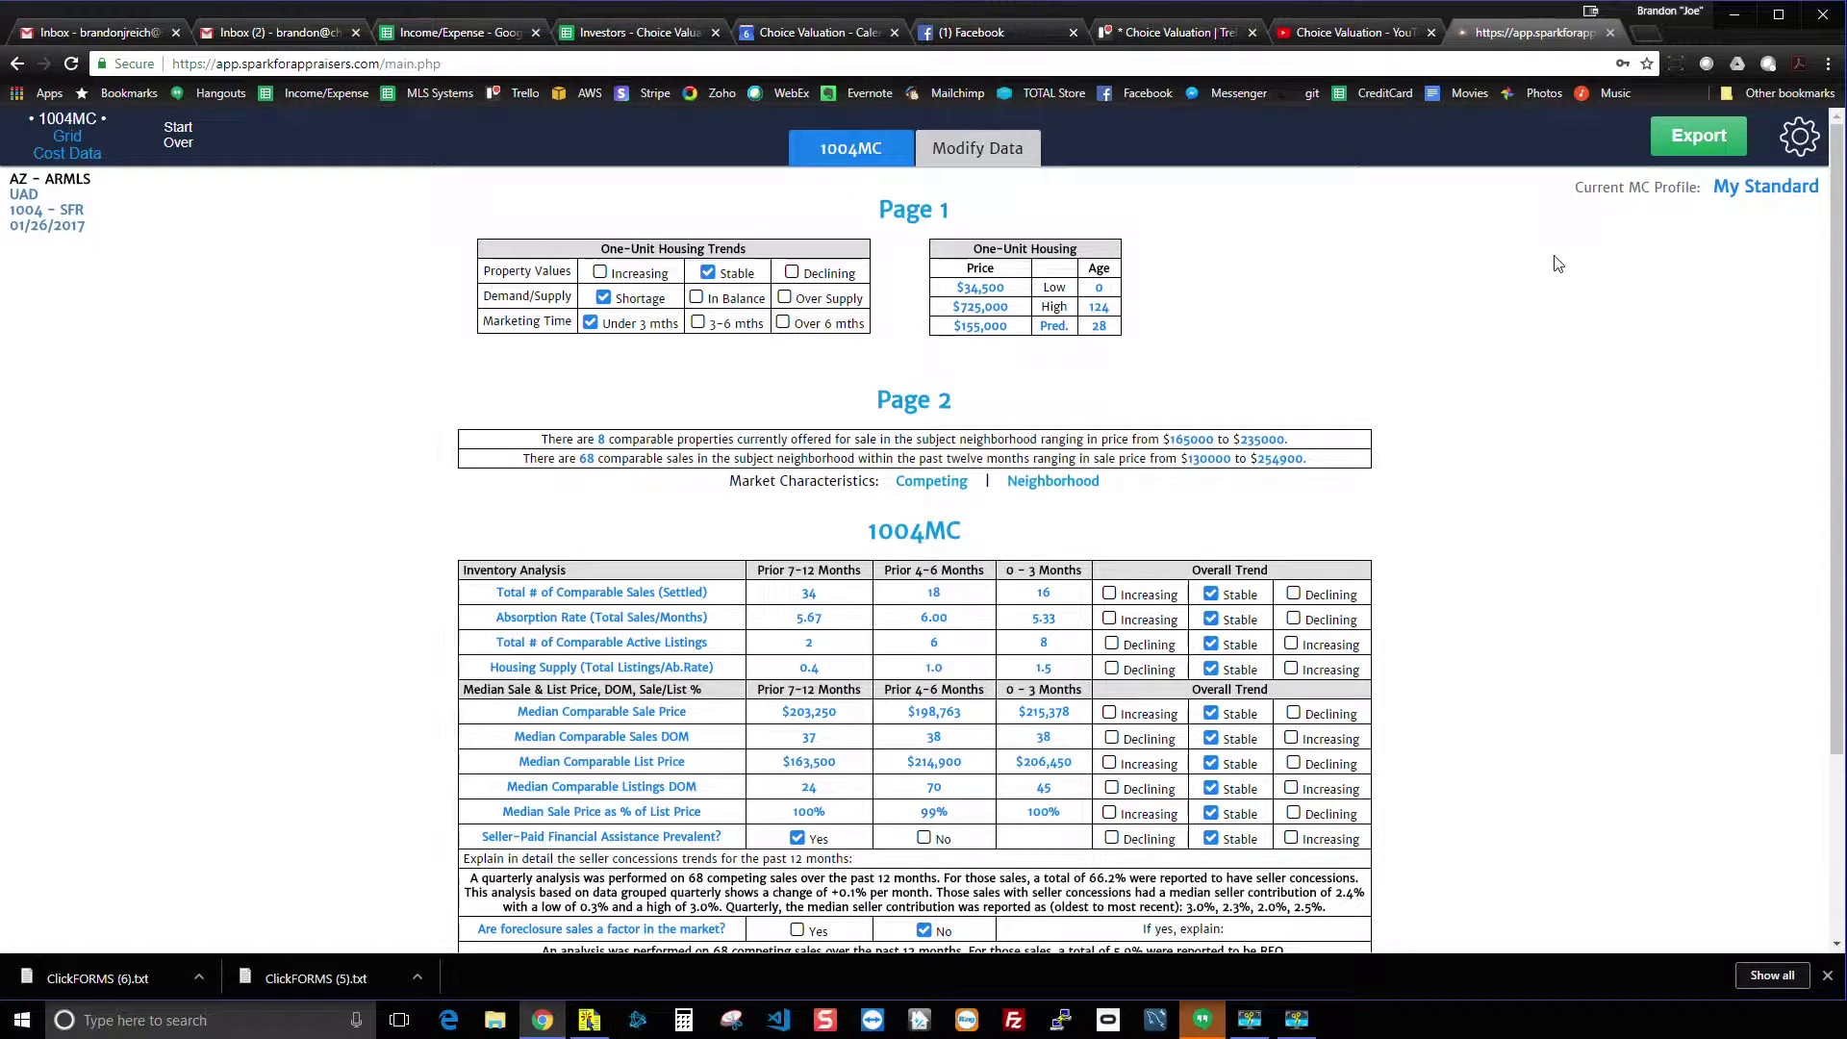
{"action": "left_click", "coordinate": [1801, 139]}
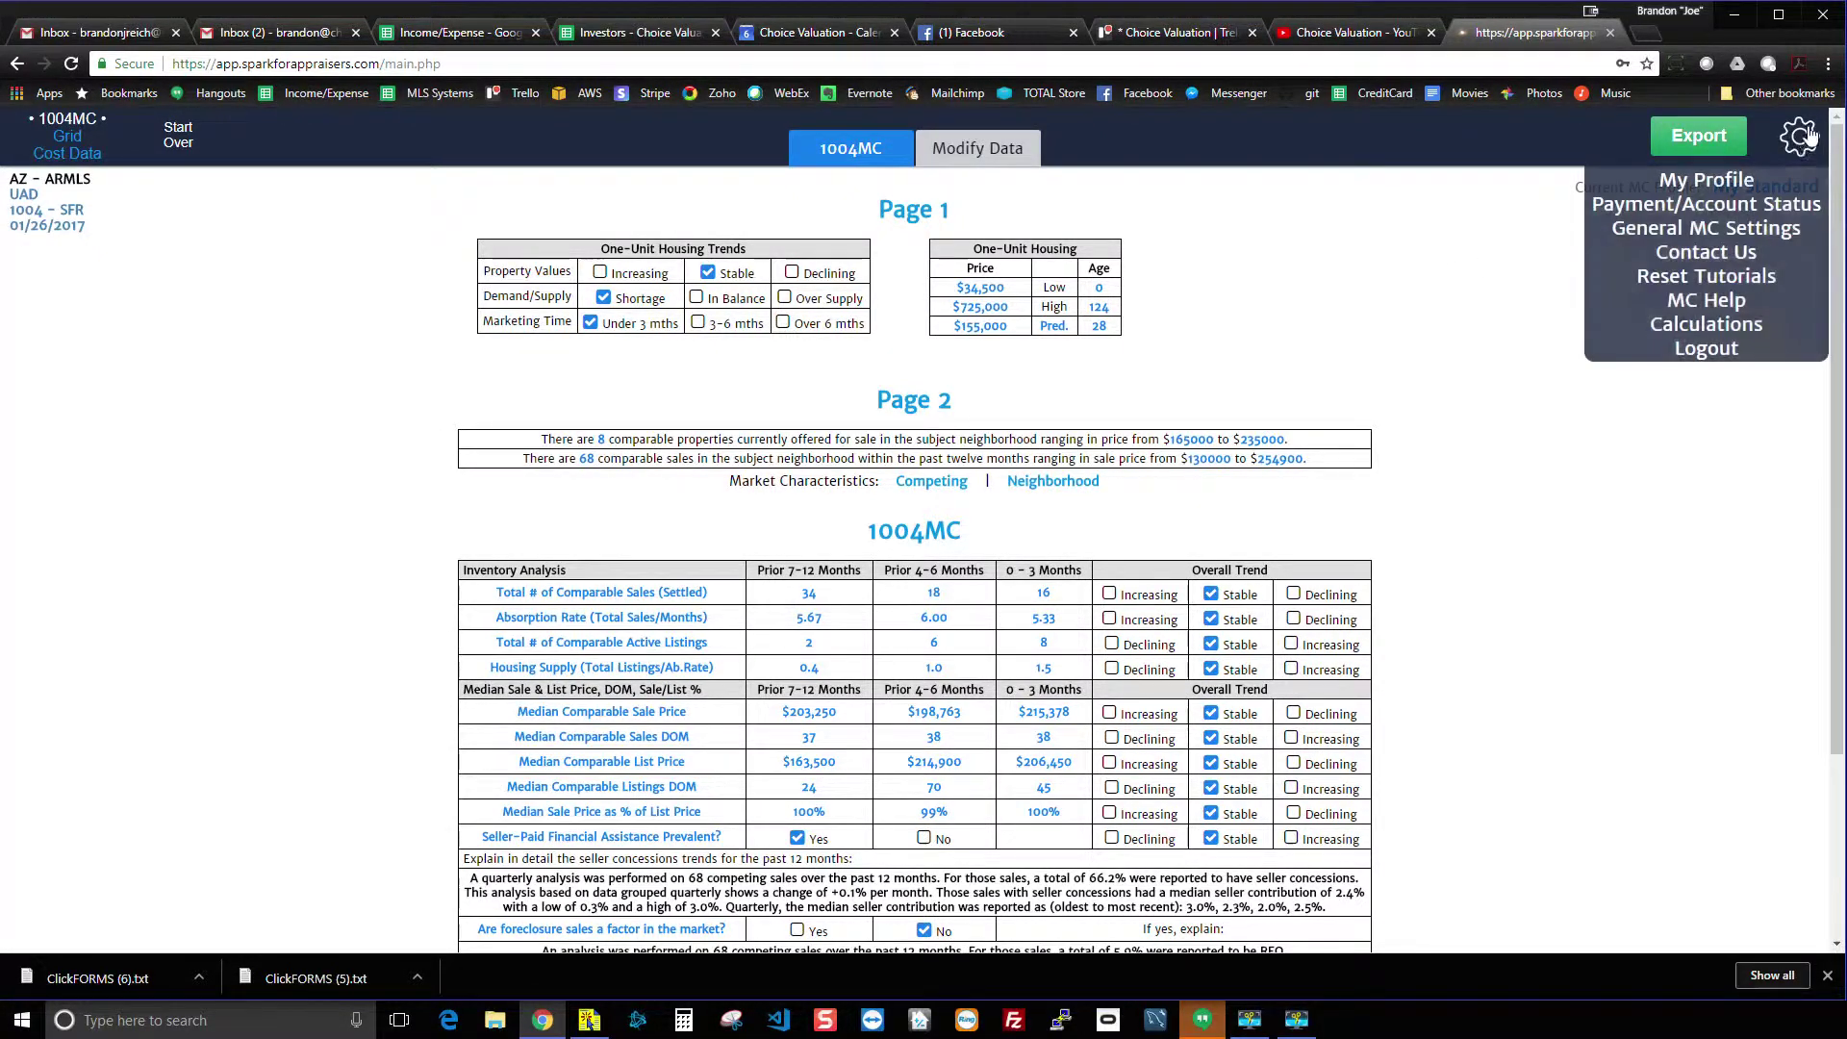
{"action": "left_click", "coordinate": [1802, 144]}
{"action": "left_click", "coordinate": [1799, 149]}
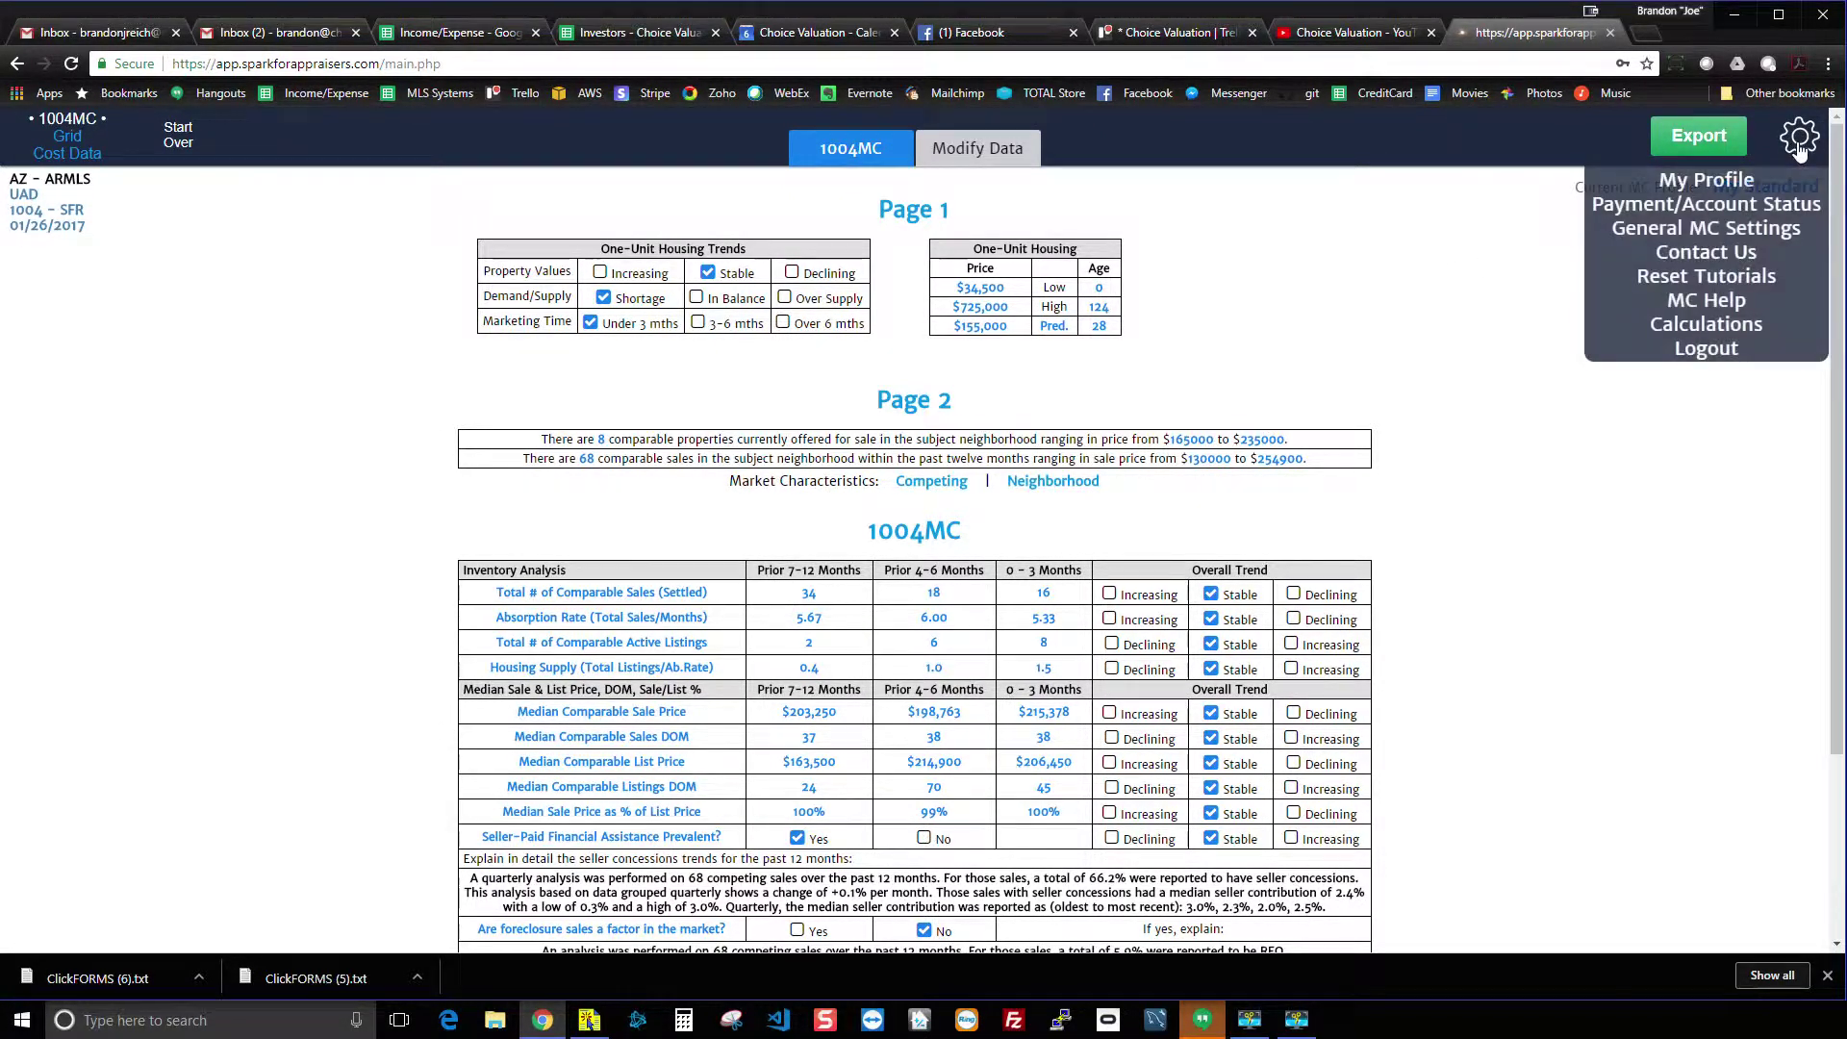
{"action": "left_click", "coordinate": [1698, 256]}
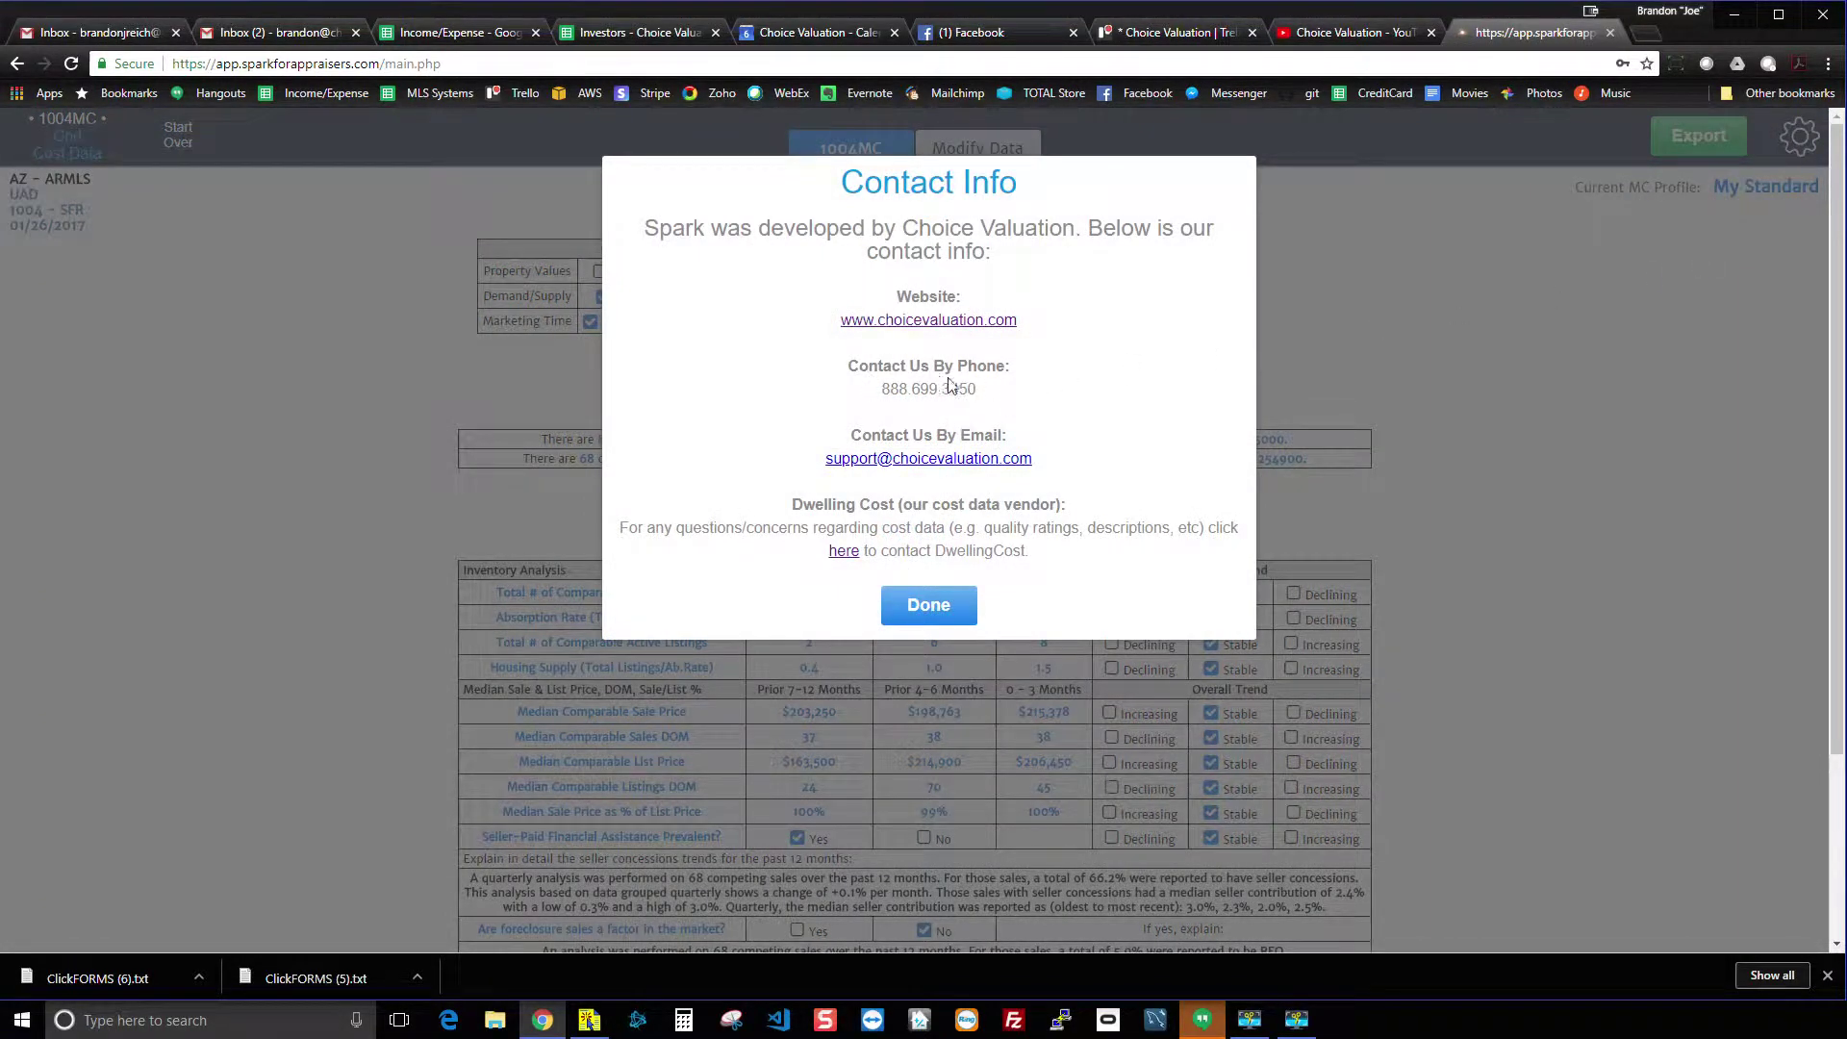